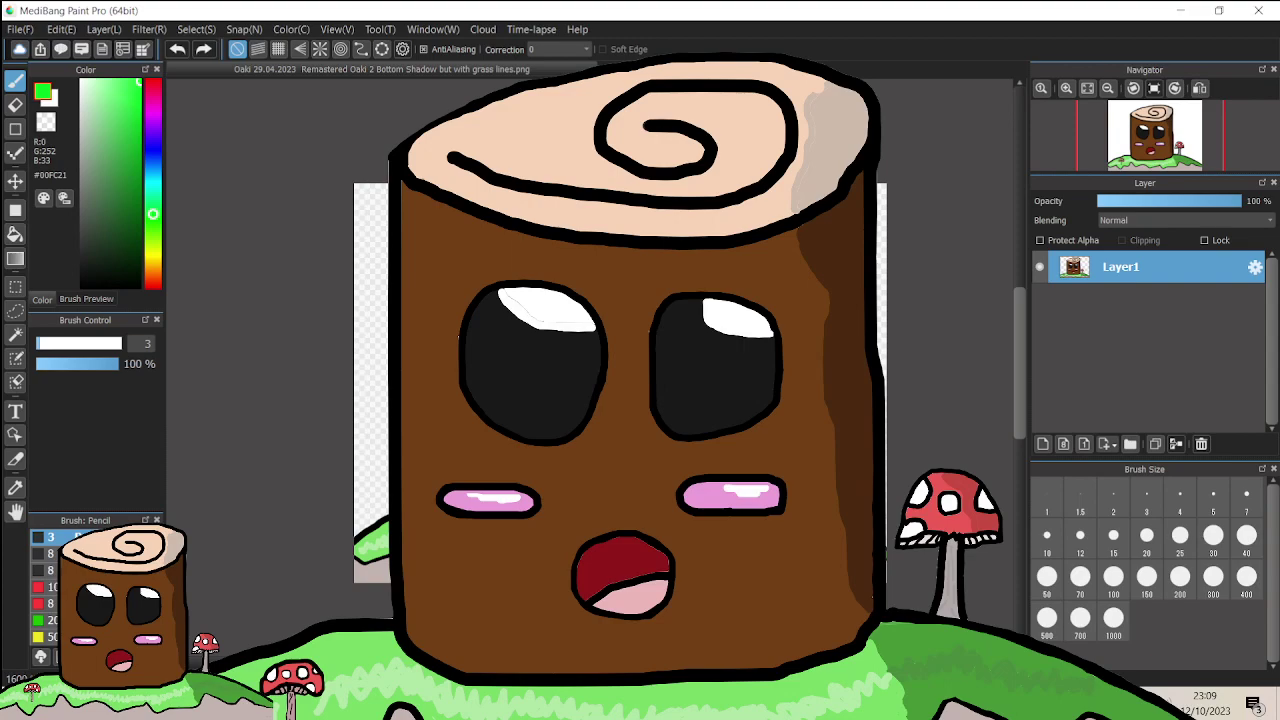
key(alt+Tab)
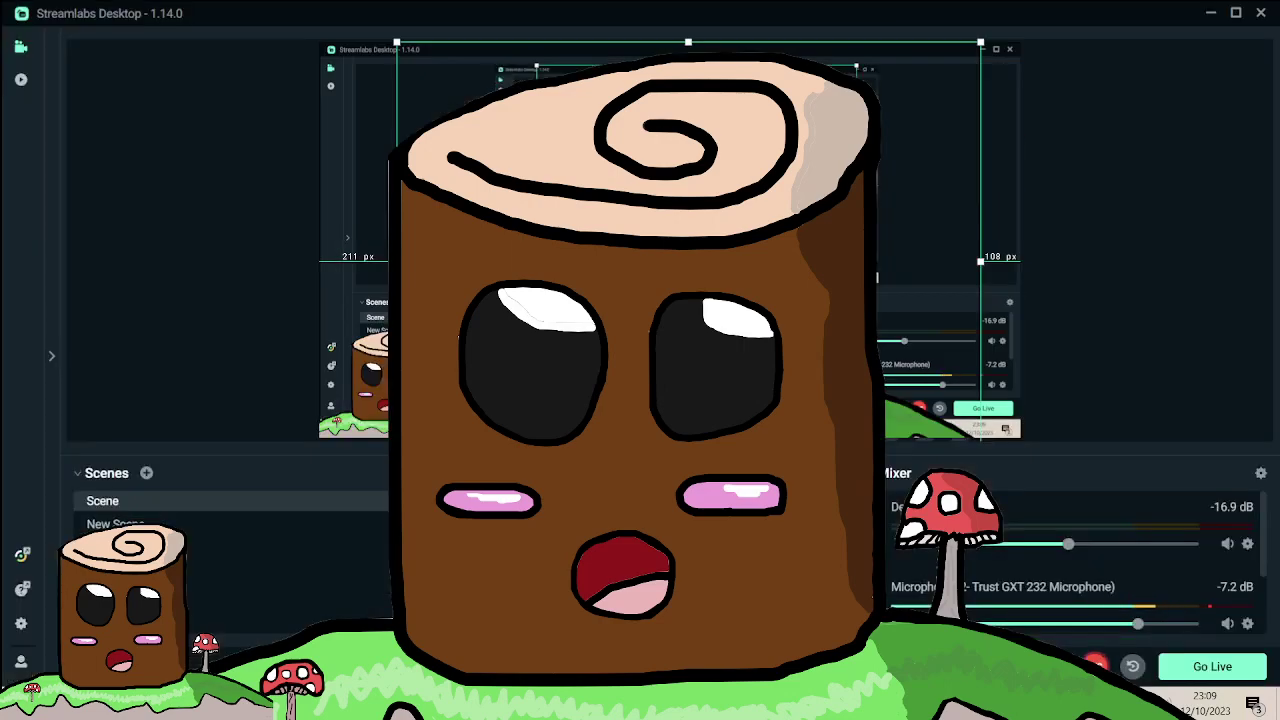
key(alt+Tab)
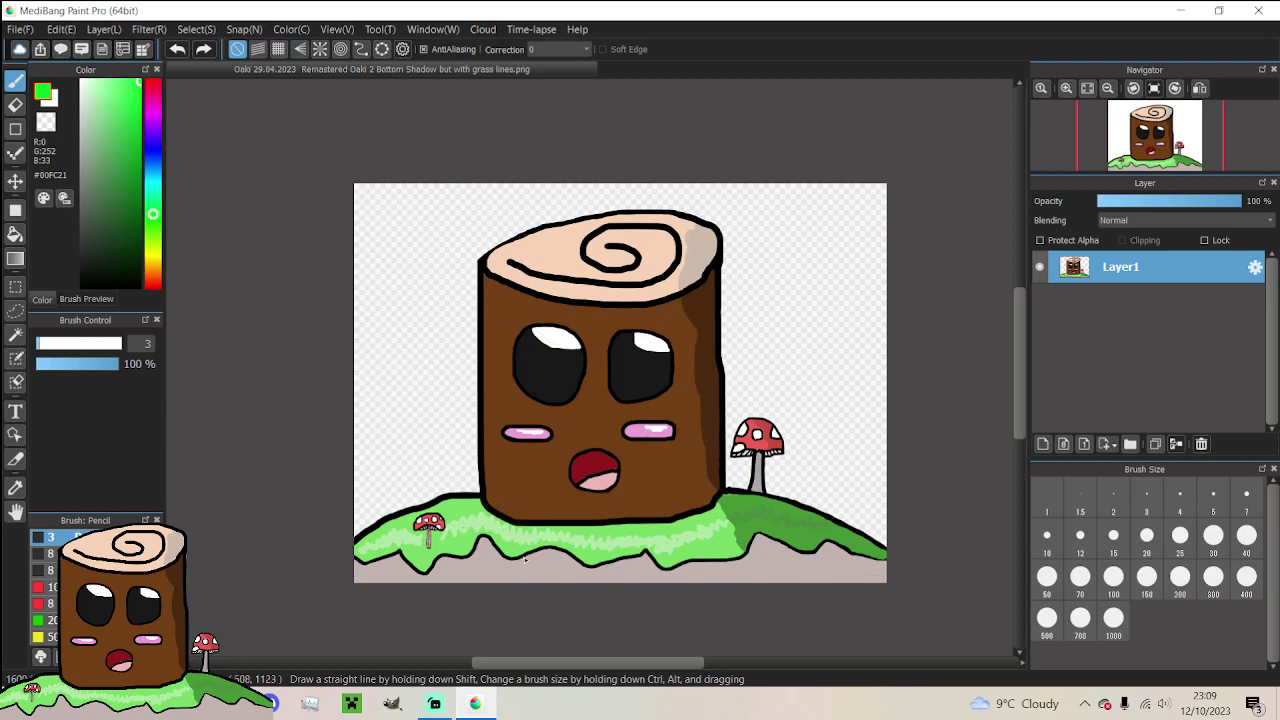
scroll(524, 560, up, 1)
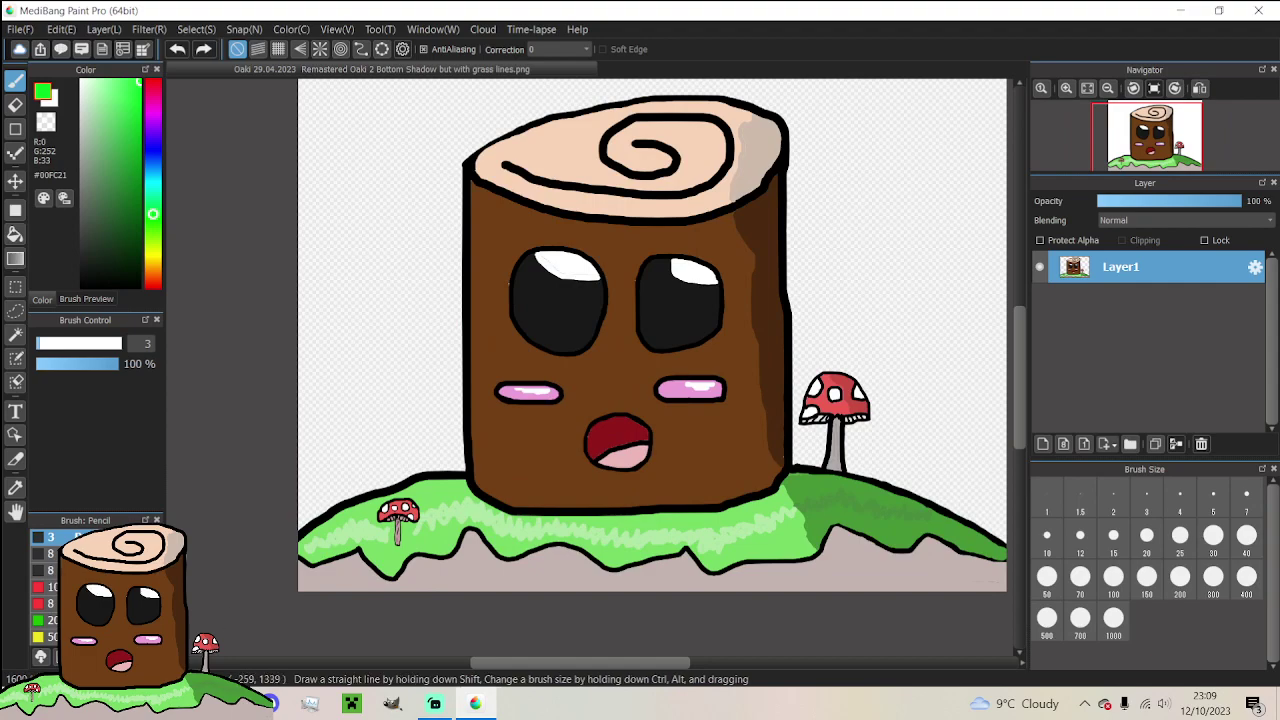
Look over the Birchwood image results in the browser as bark reference and return to the log drawing
key(alt+Tab)
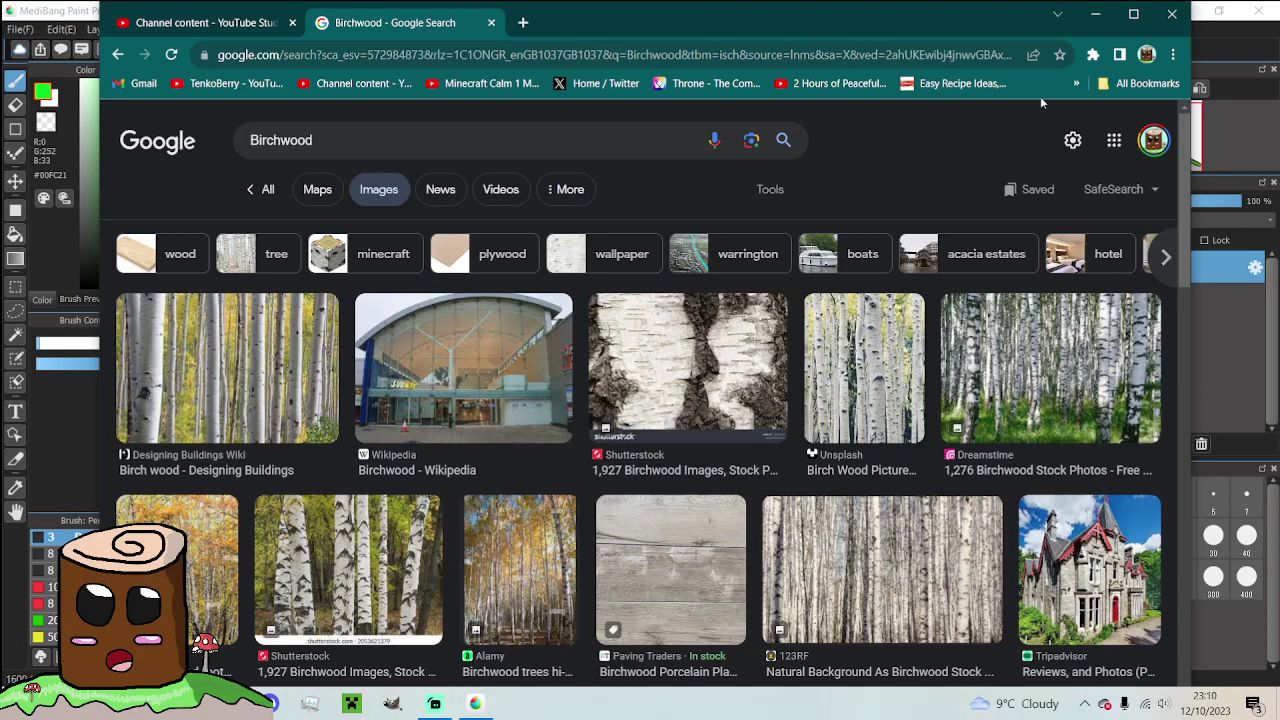
click(1093, 15)
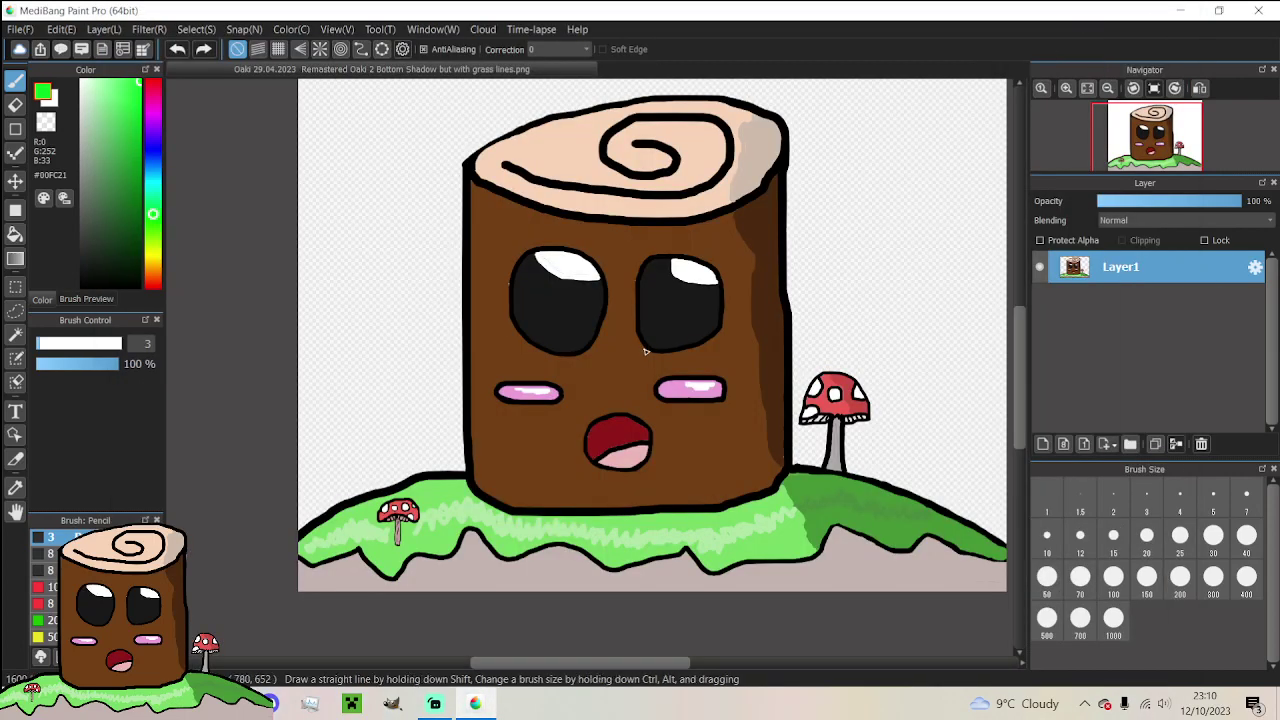
Bucket-fill the brown front of the log with light grey #D5D5D5
scroll(625, 366, up, 2)
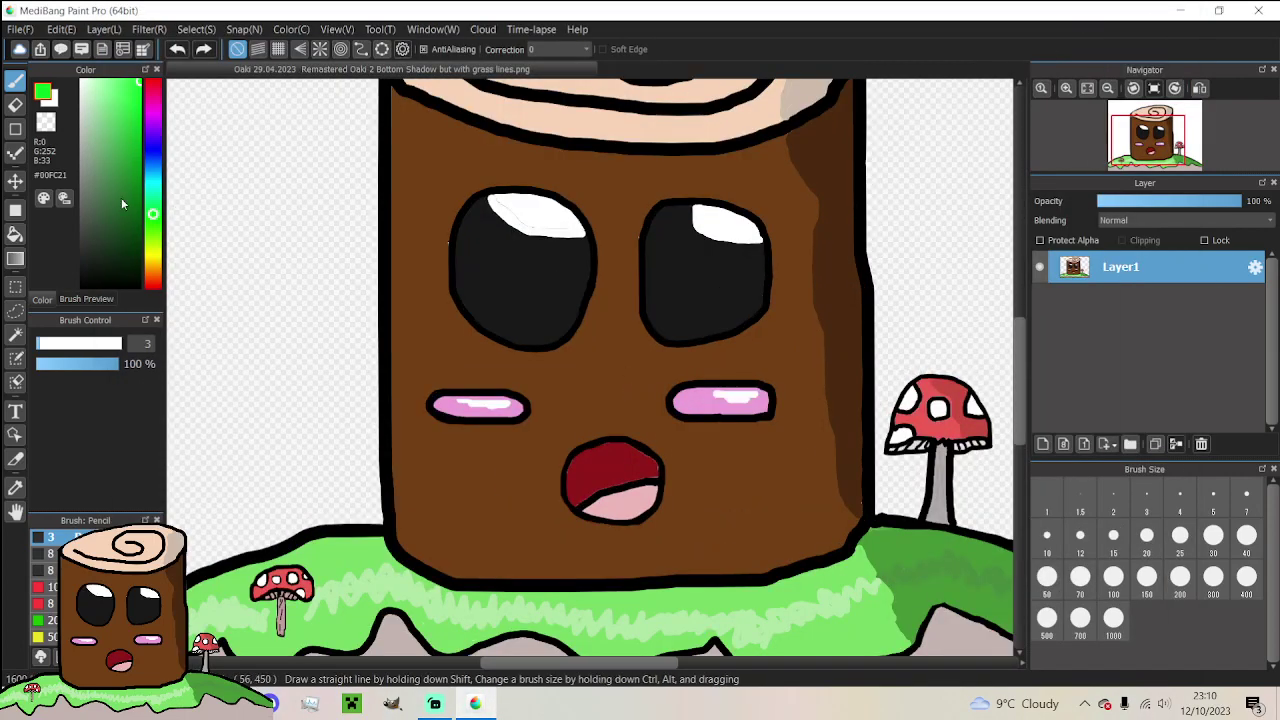
mouse_move(122, 204)
mouse_down()
mouse_move(105, 135)
mouse_move(81, 114)
mouse_up()
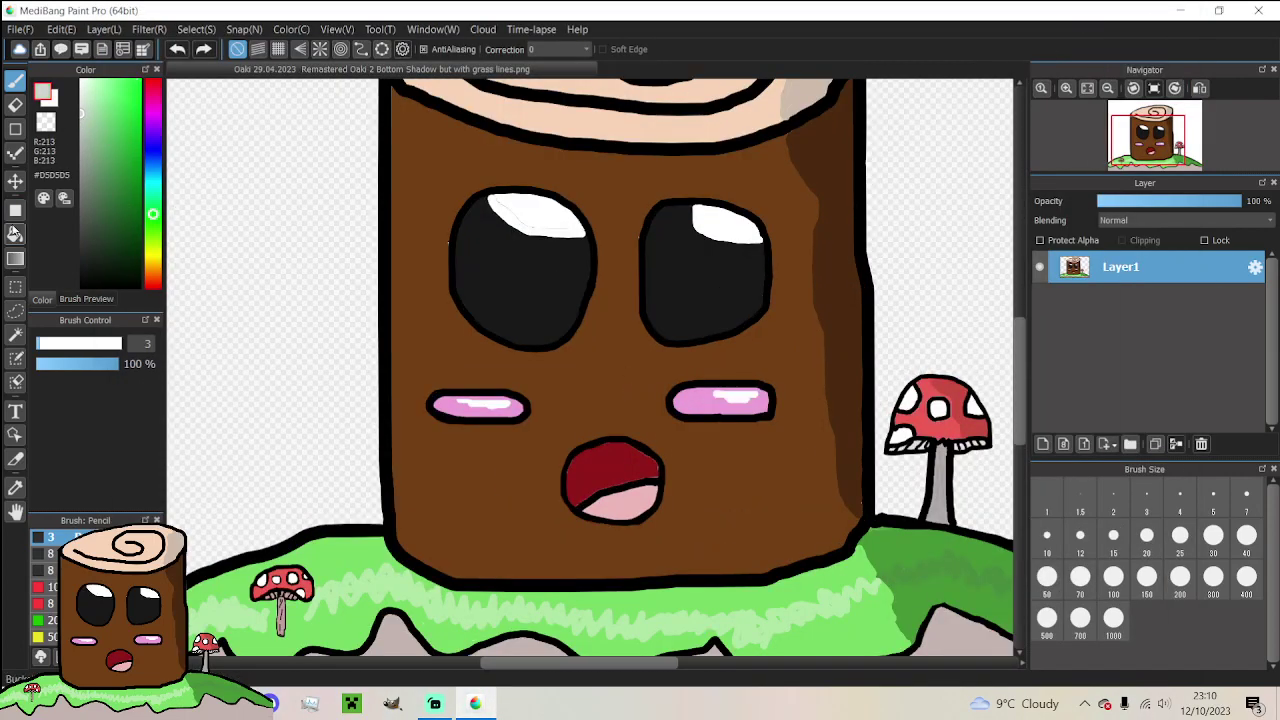
click(15, 232)
click(413, 315)
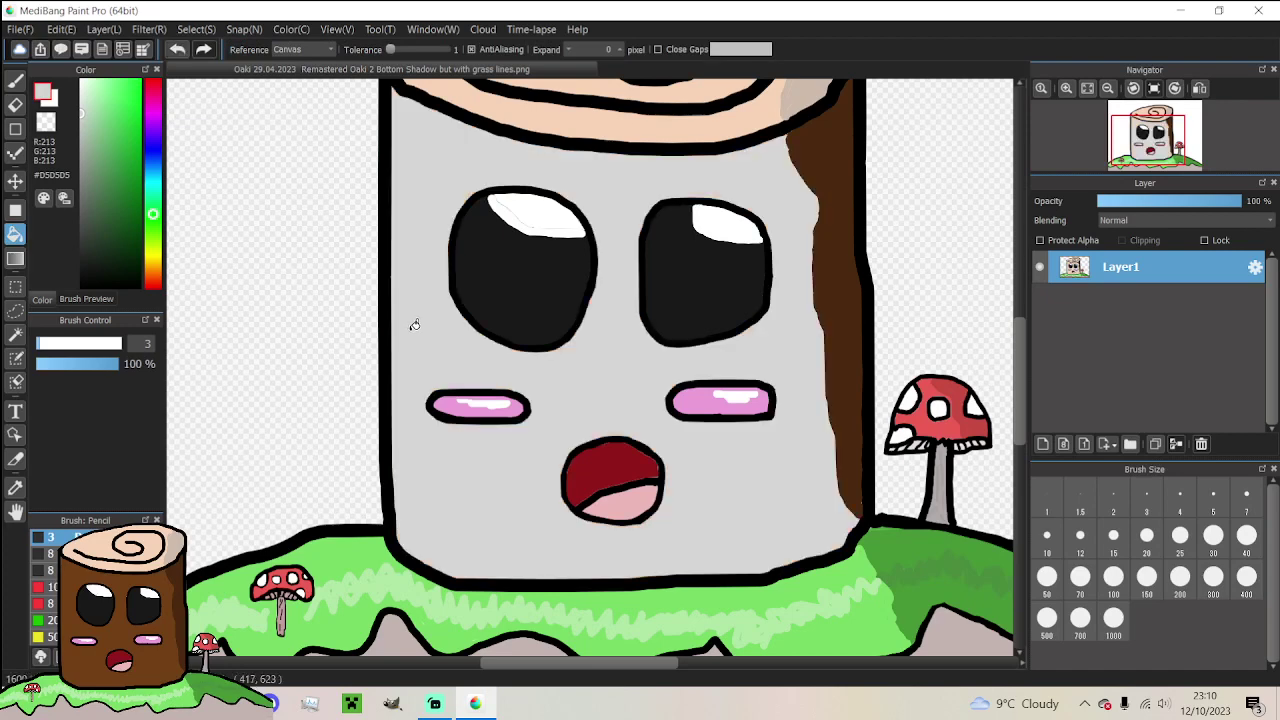
Bucket-fill the dark brown shadow strip on the log's side with the darker grey #B6C0B7
click(843, 291)
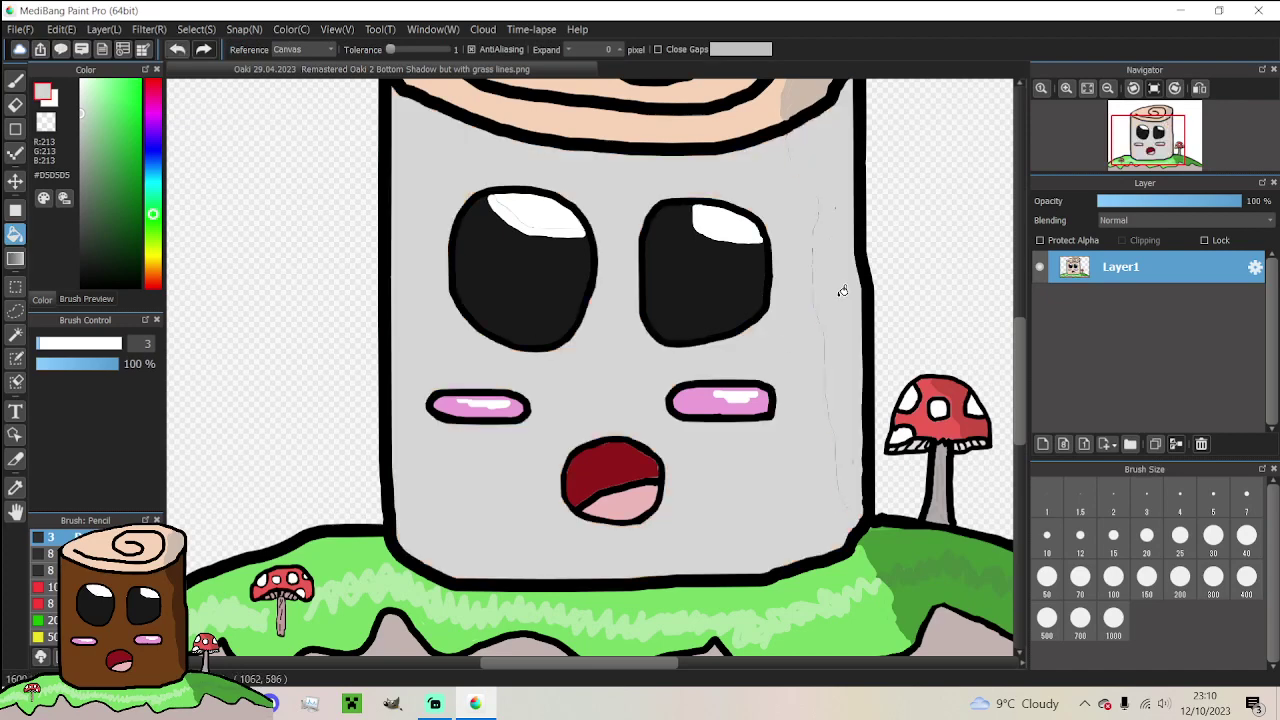
click(177, 49)
click(83, 130)
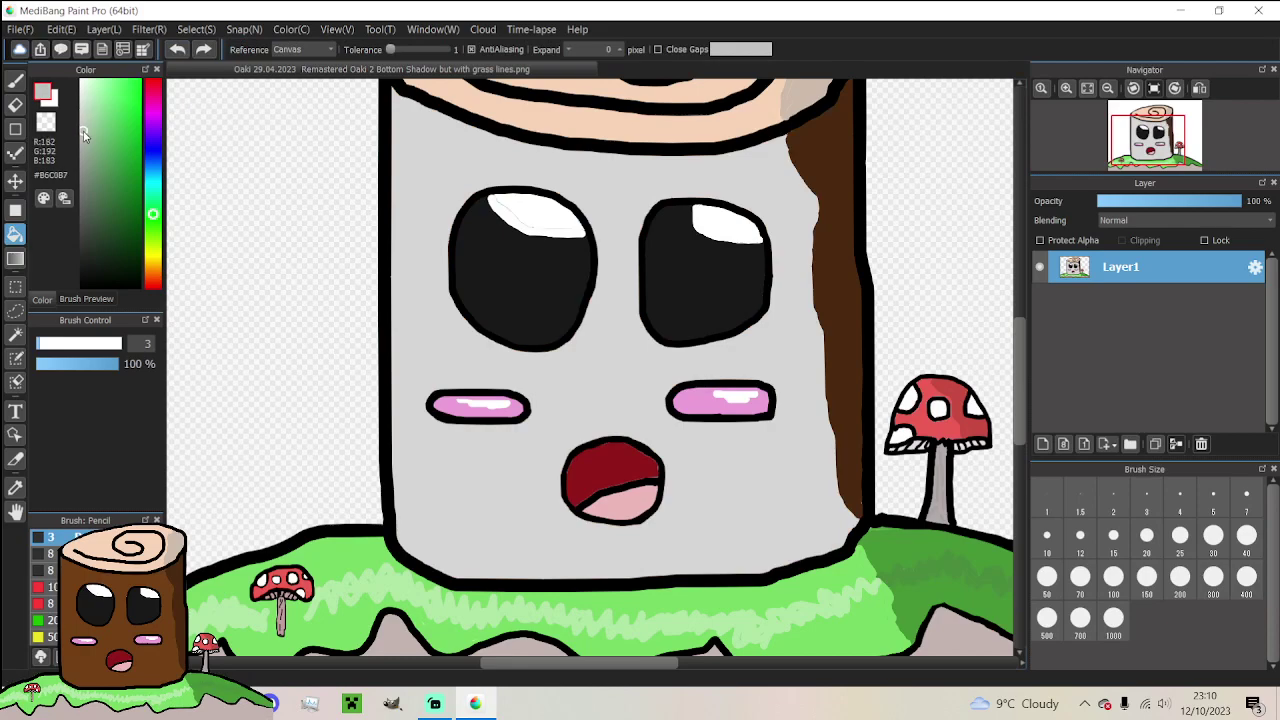
click(823, 168)
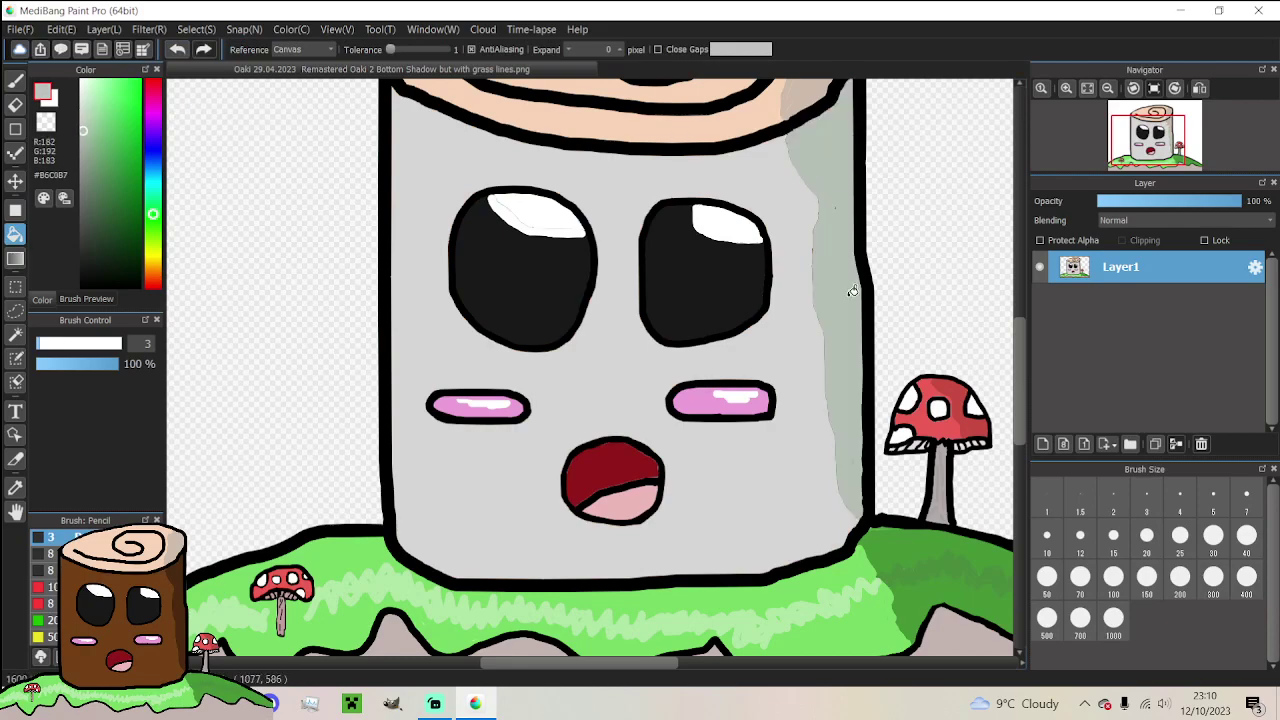
scroll(850, 289, down, 3)
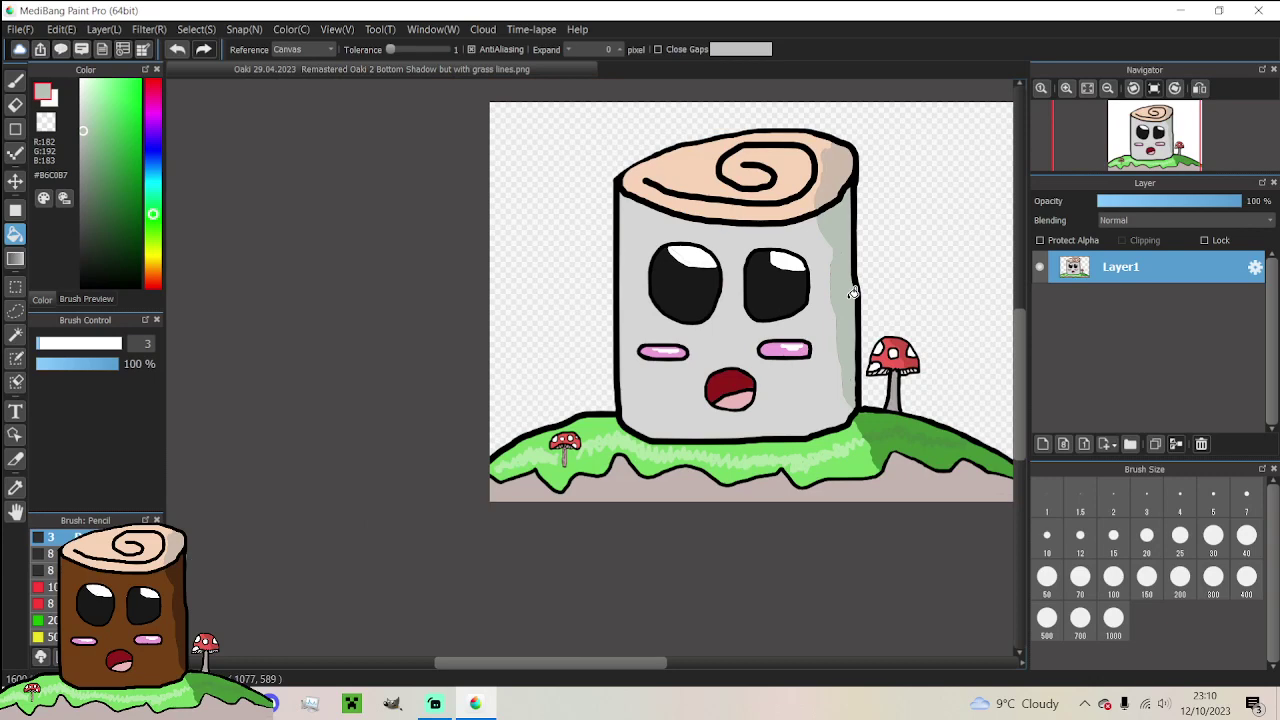
Sample the peach colour from the log's top face and lighten it to #FBDBBF
alt+click(698, 152)
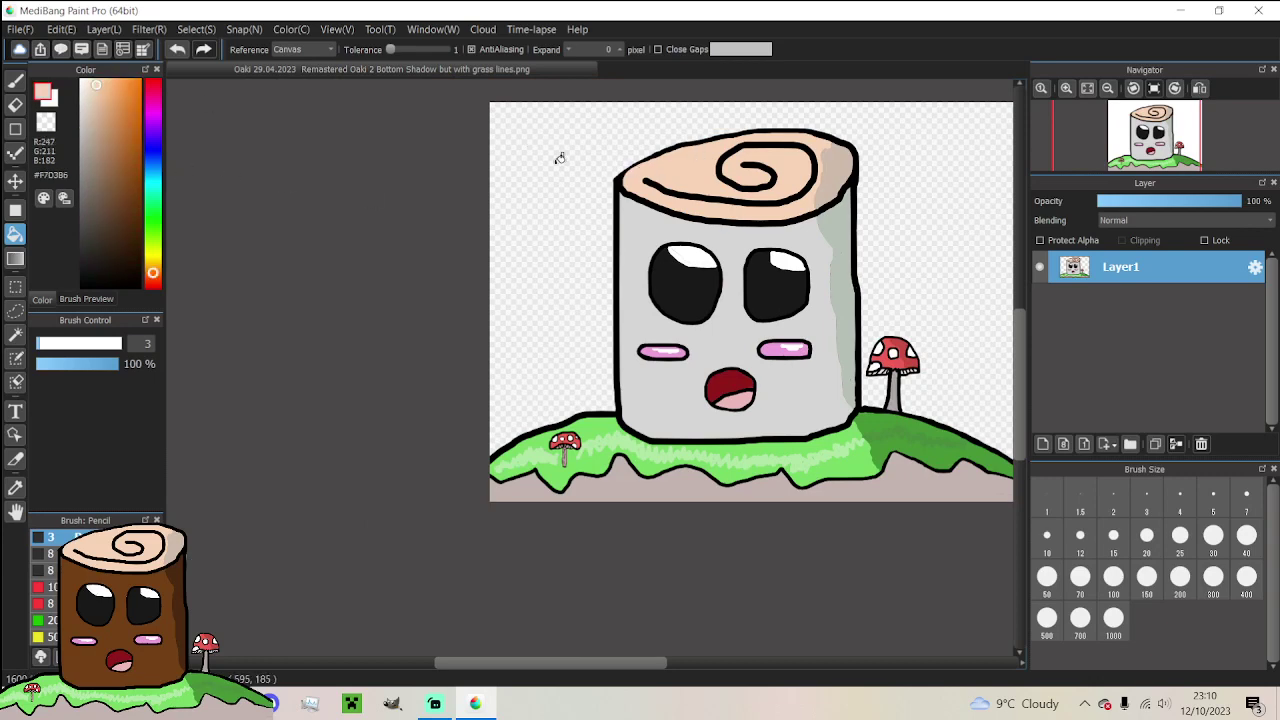
click(96, 86)
scroll(816, 357, up, 2)
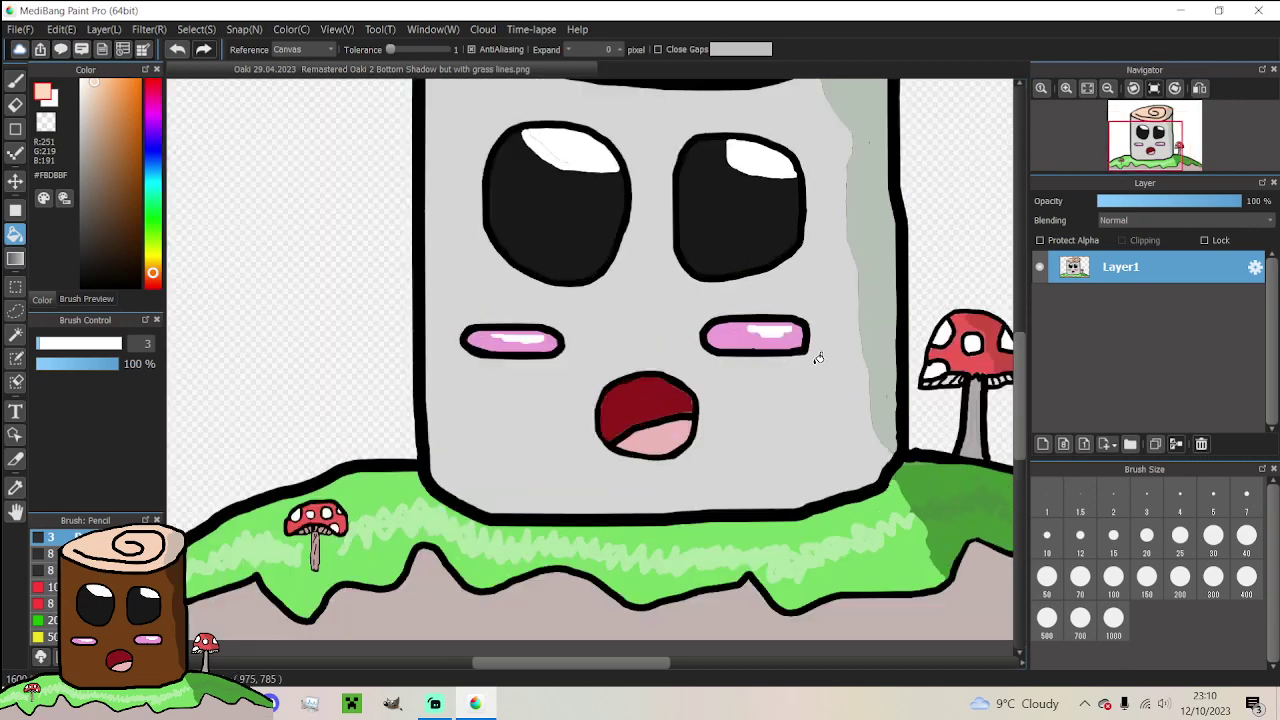
scroll(1020, 352, up, 2)
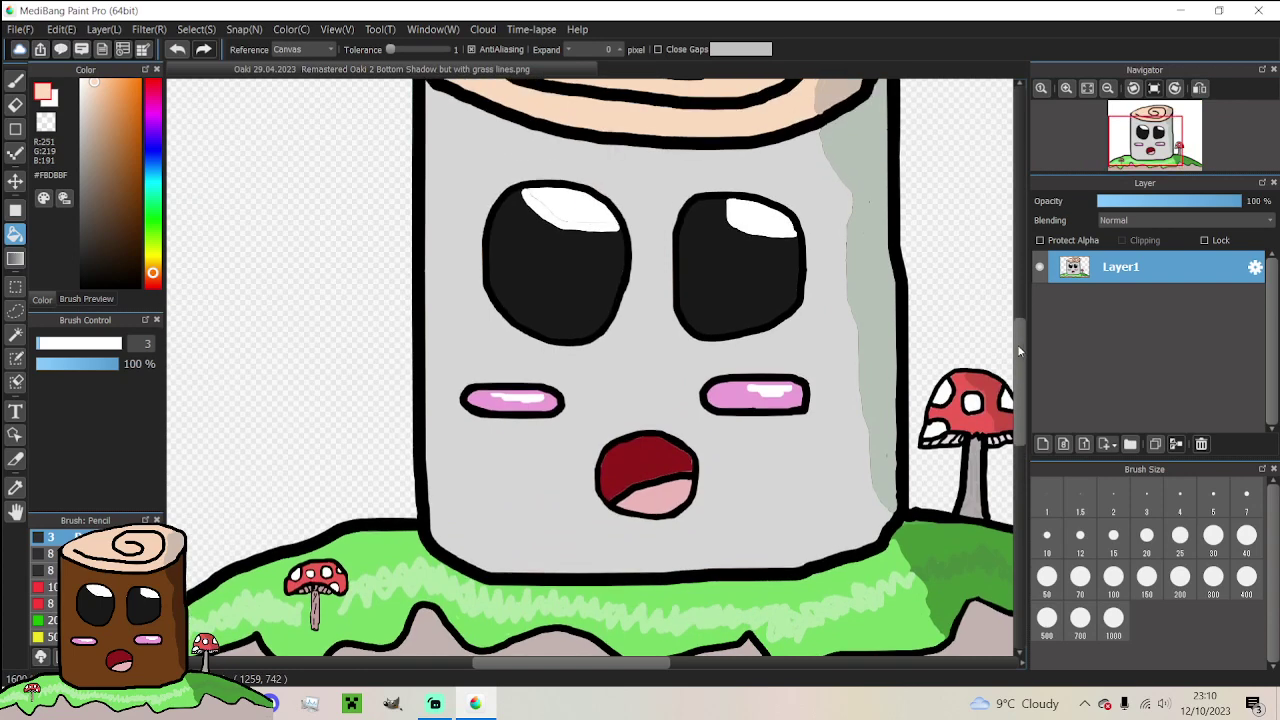
Outline a small bark patch in dark grey #5C5B5B at the trunk's upper-left corner below the rim and bucket-fill it
click(15, 80)
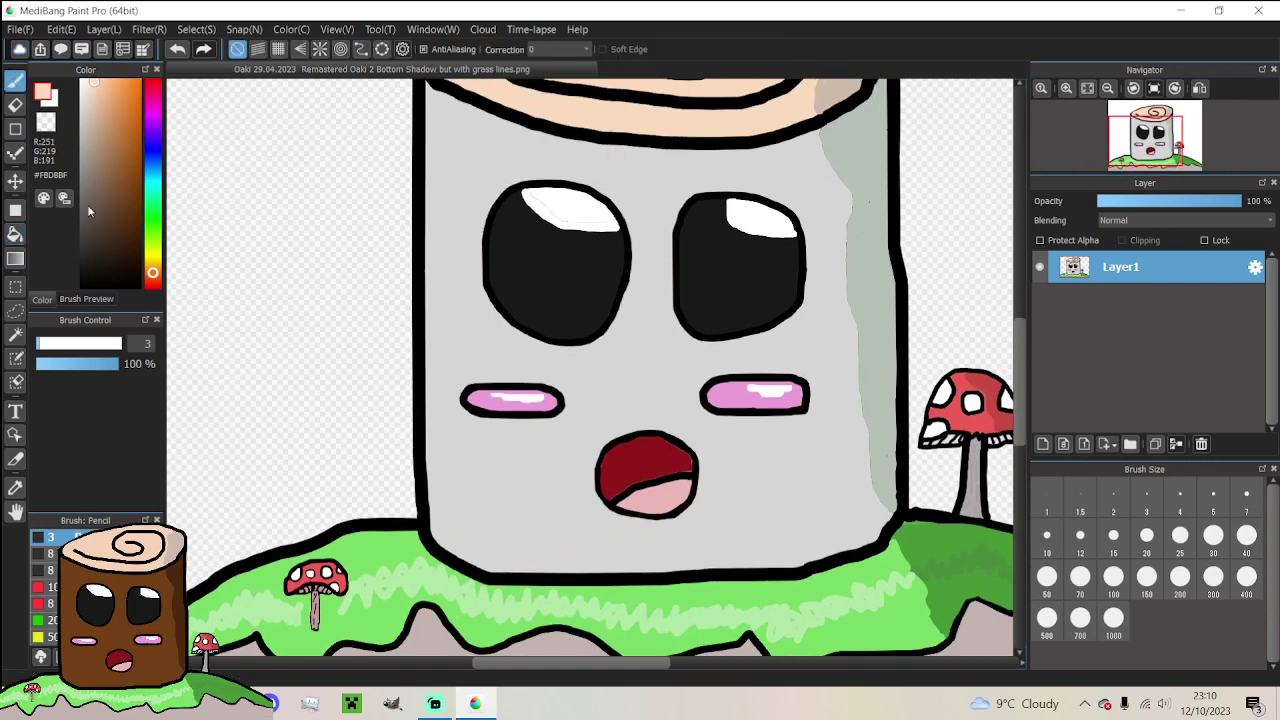
click(81, 212)
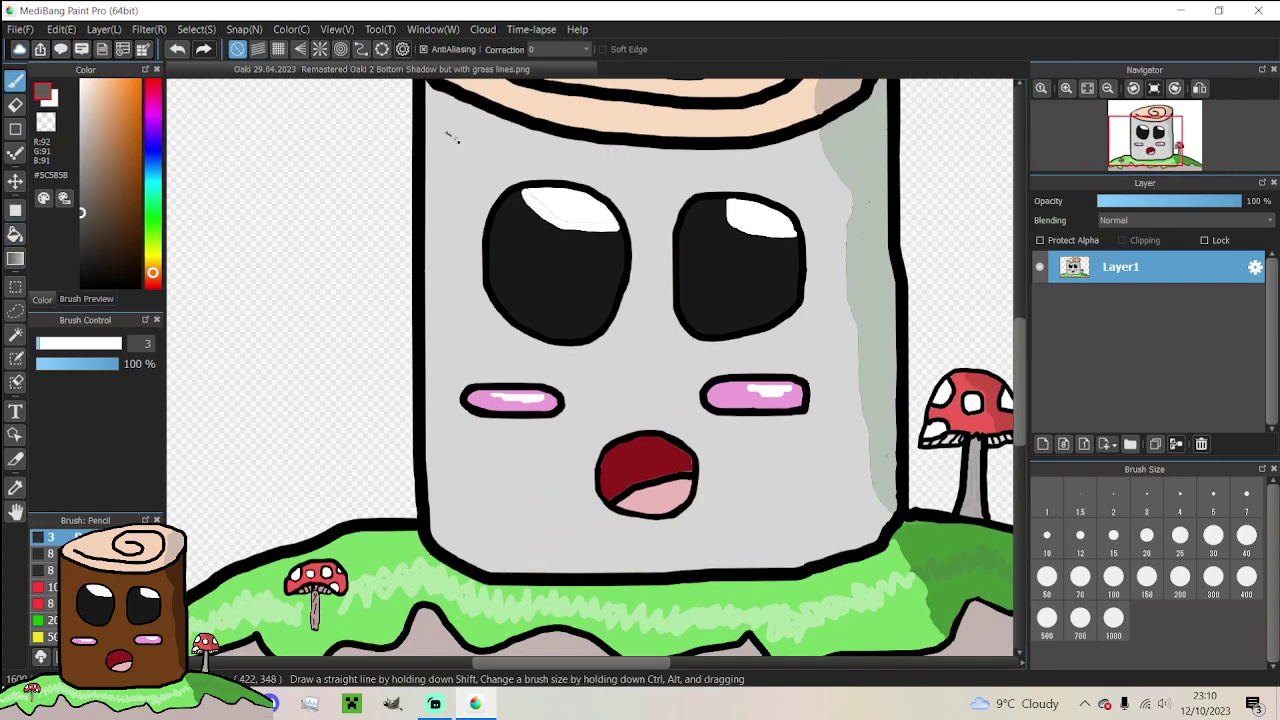
drag(455, 140, 489, 153)
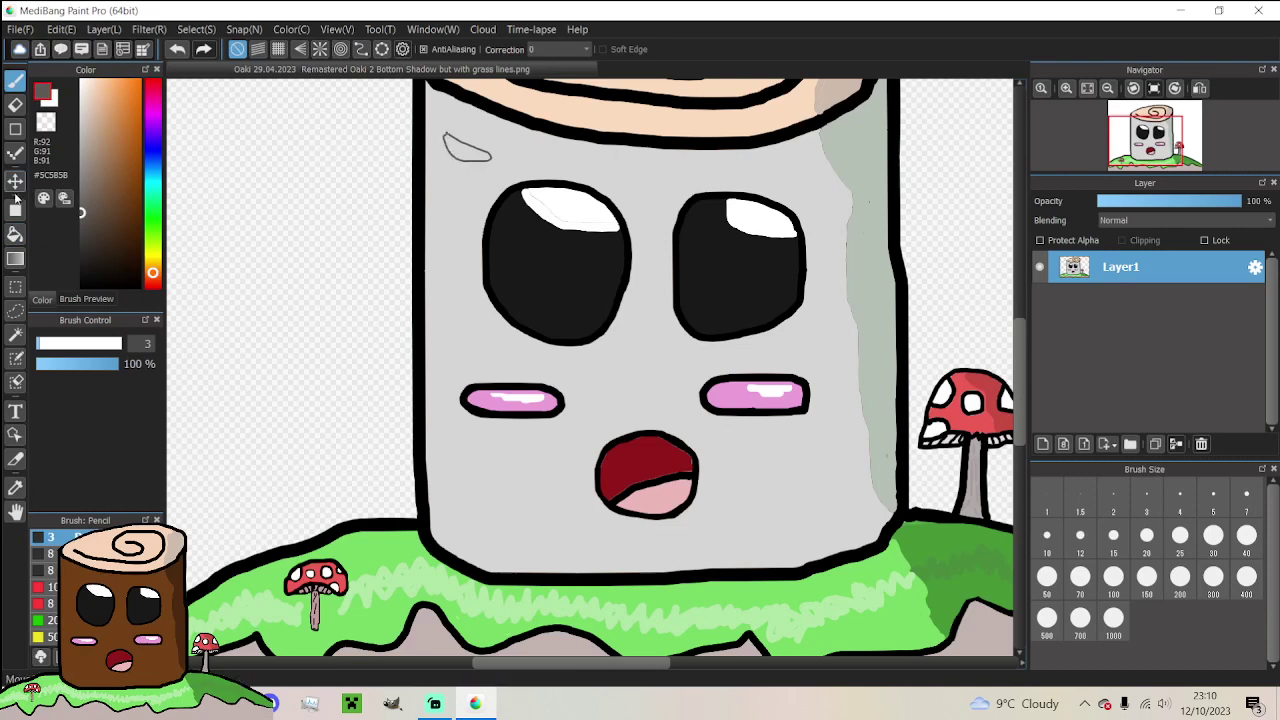
click(15, 233)
click(462, 148)
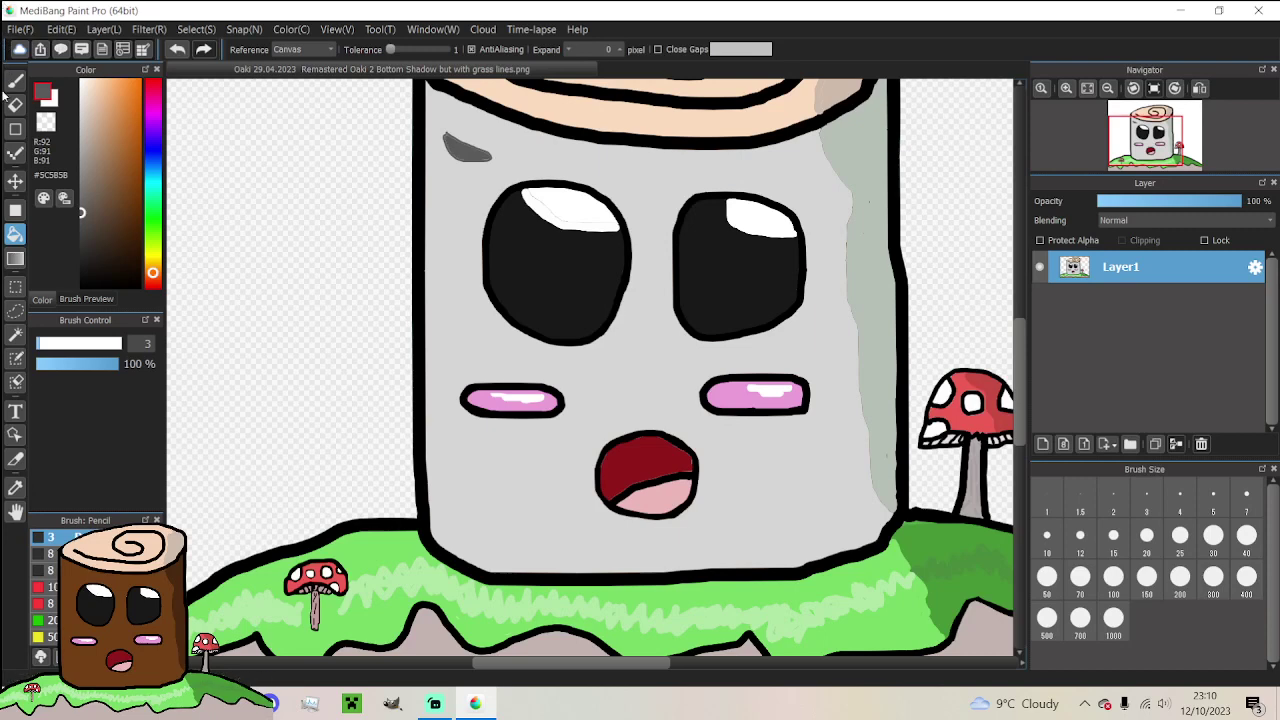
Add two more filled dark grey bark patches, one just above the left eye and one just below the rim
click(15, 80)
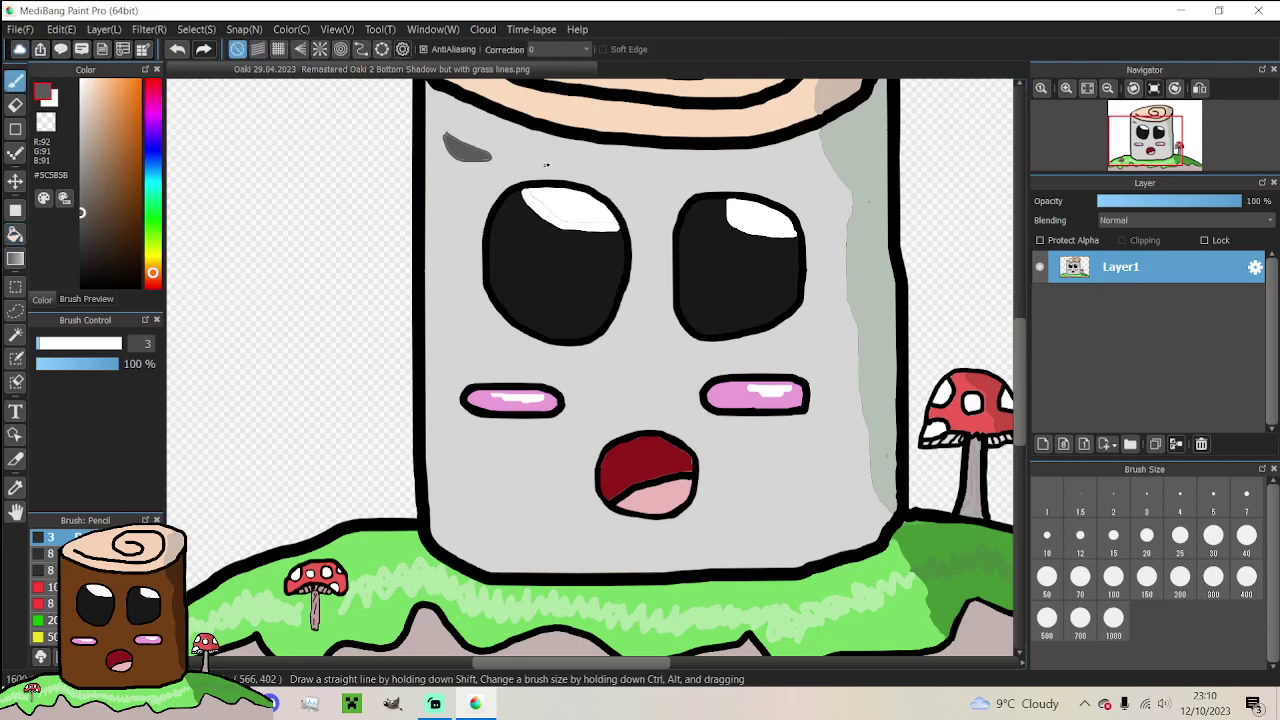
drag(549, 157, 590, 158)
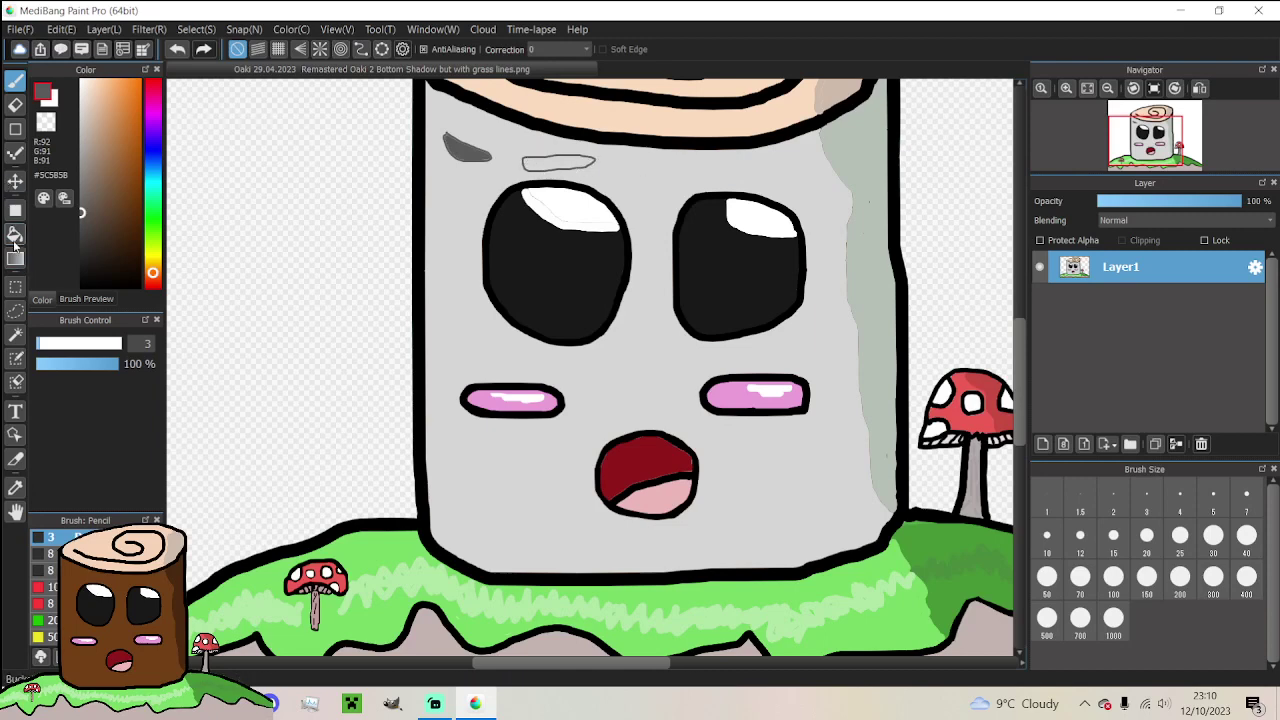
click(15, 234)
click(586, 162)
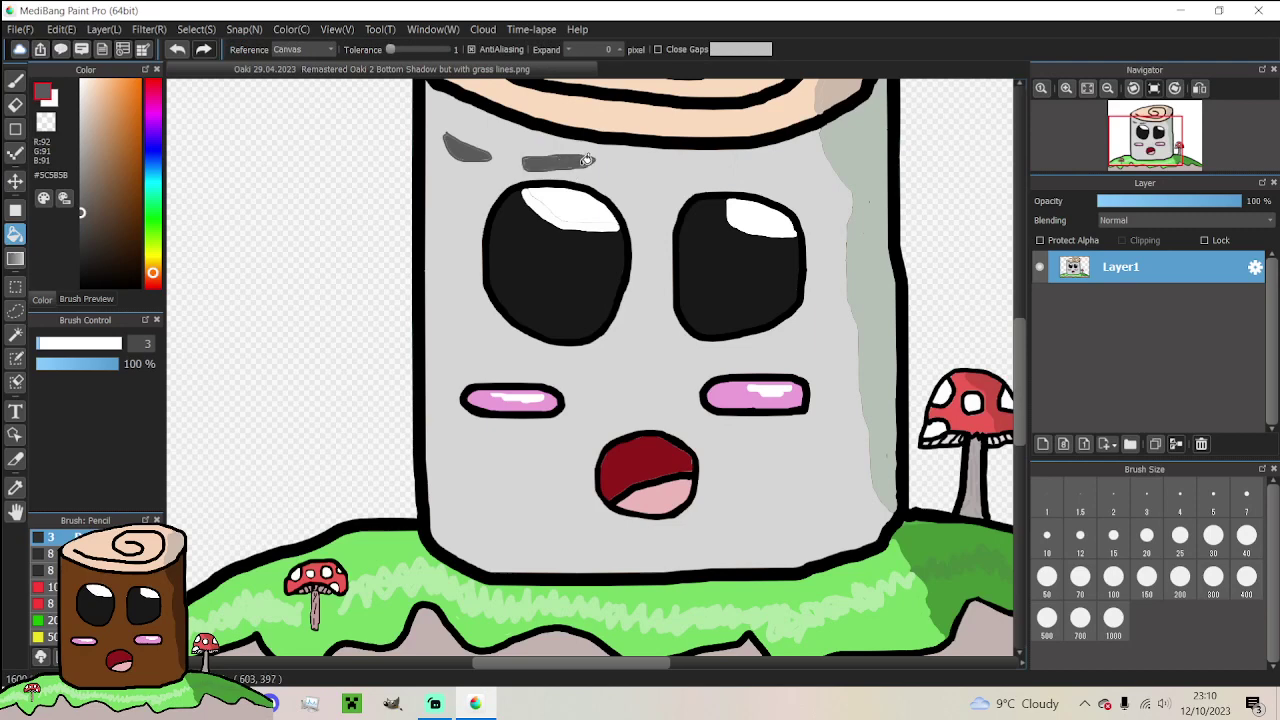
click(15, 80)
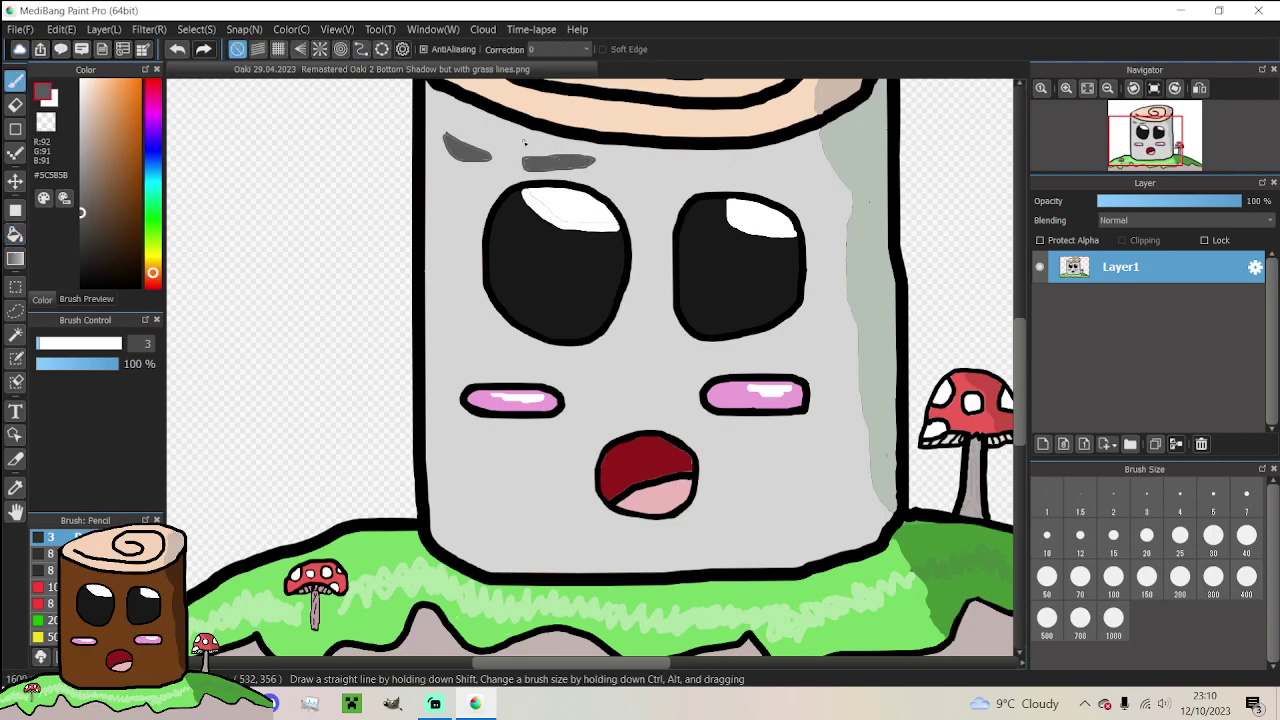
drag(487, 126, 520, 136)
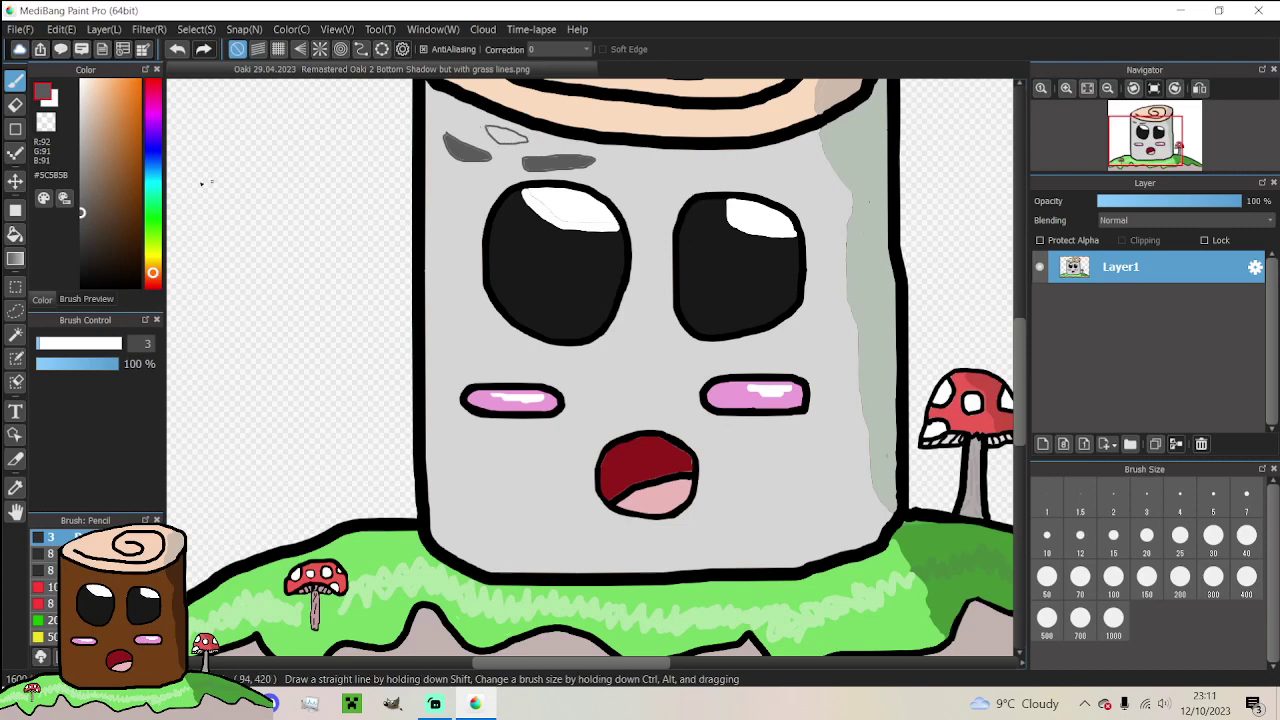
click(15, 234)
click(507, 134)
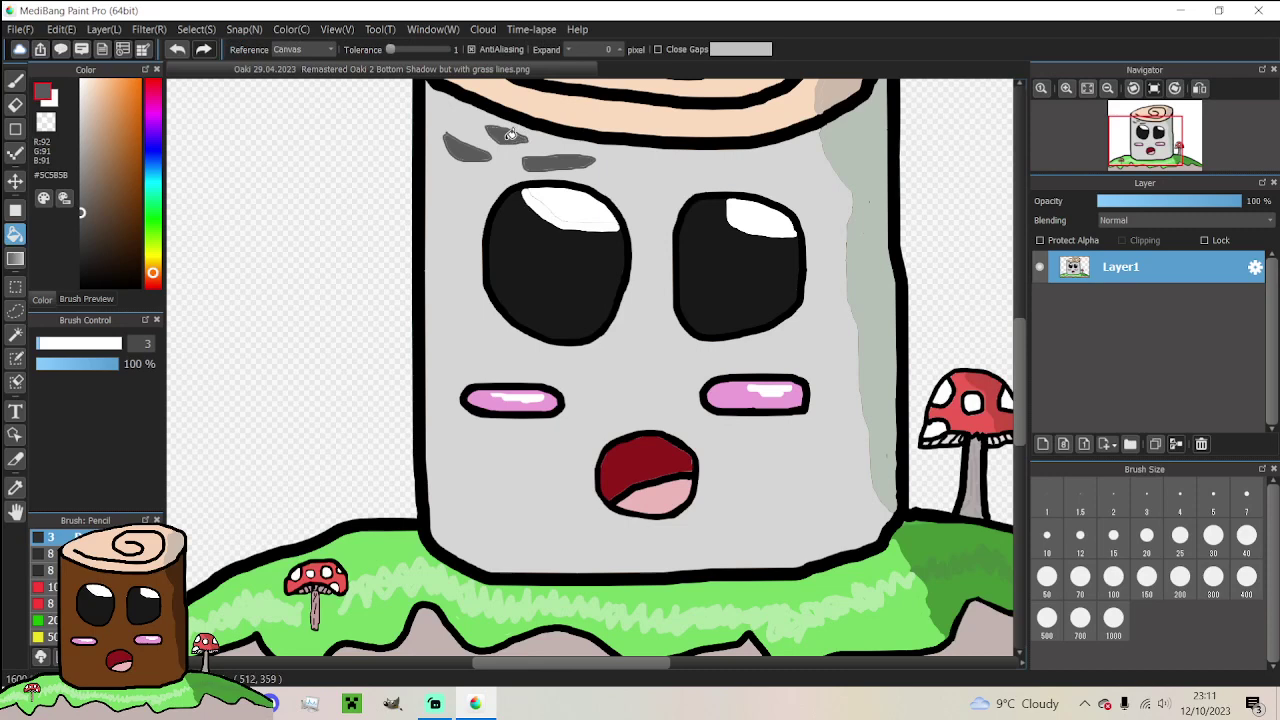
Outline and fill two dark grey bark patches, one below the other, between the trunk's left edge and the left eye
click(15, 80)
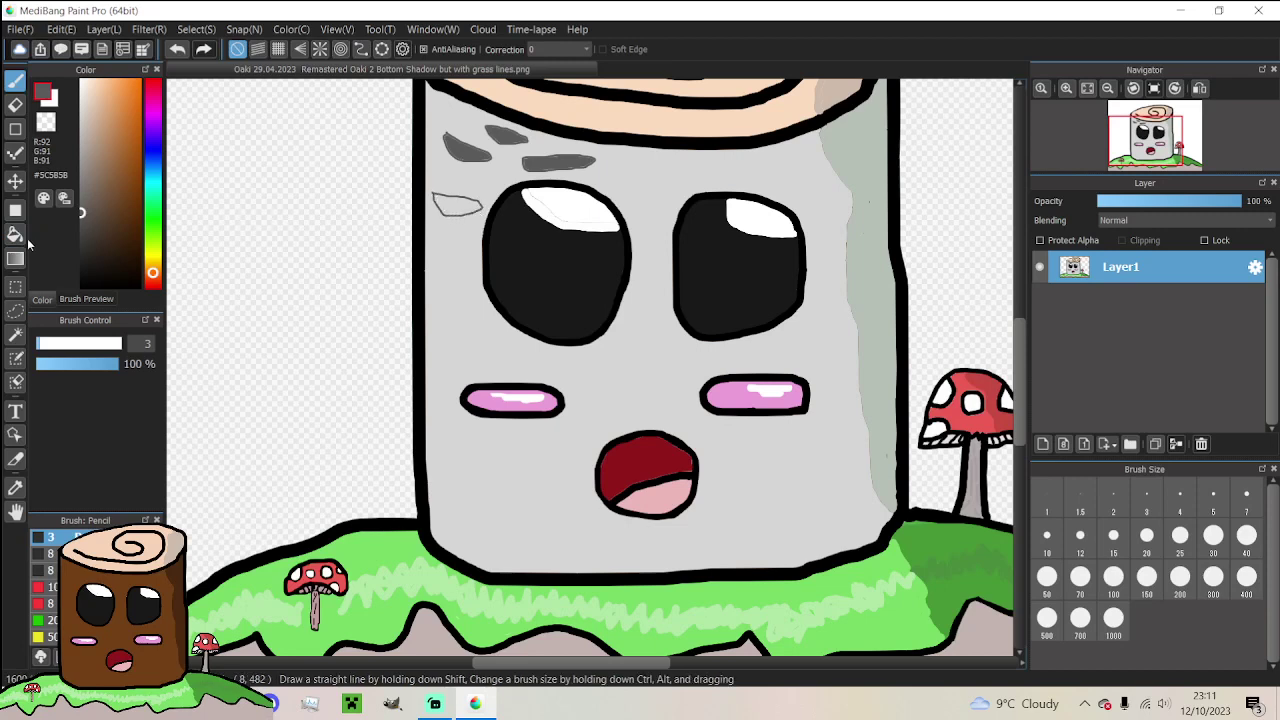
key(g)
click(456, 200)
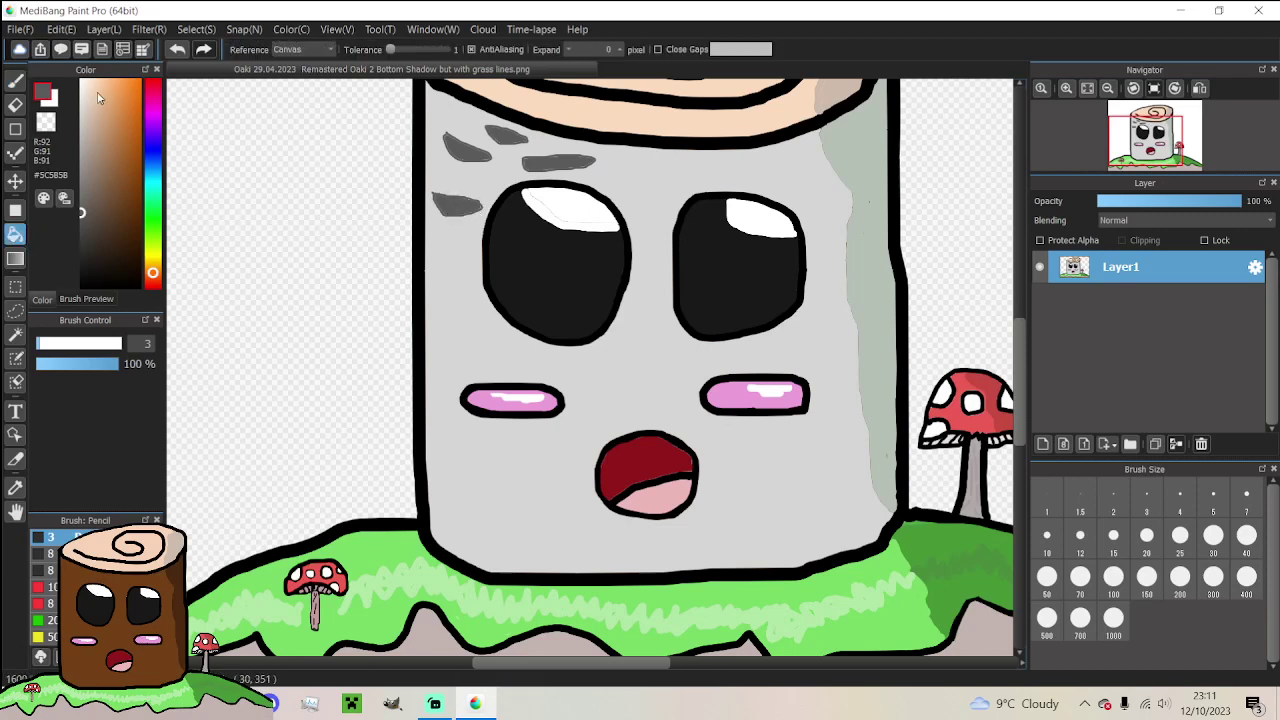
key(b)
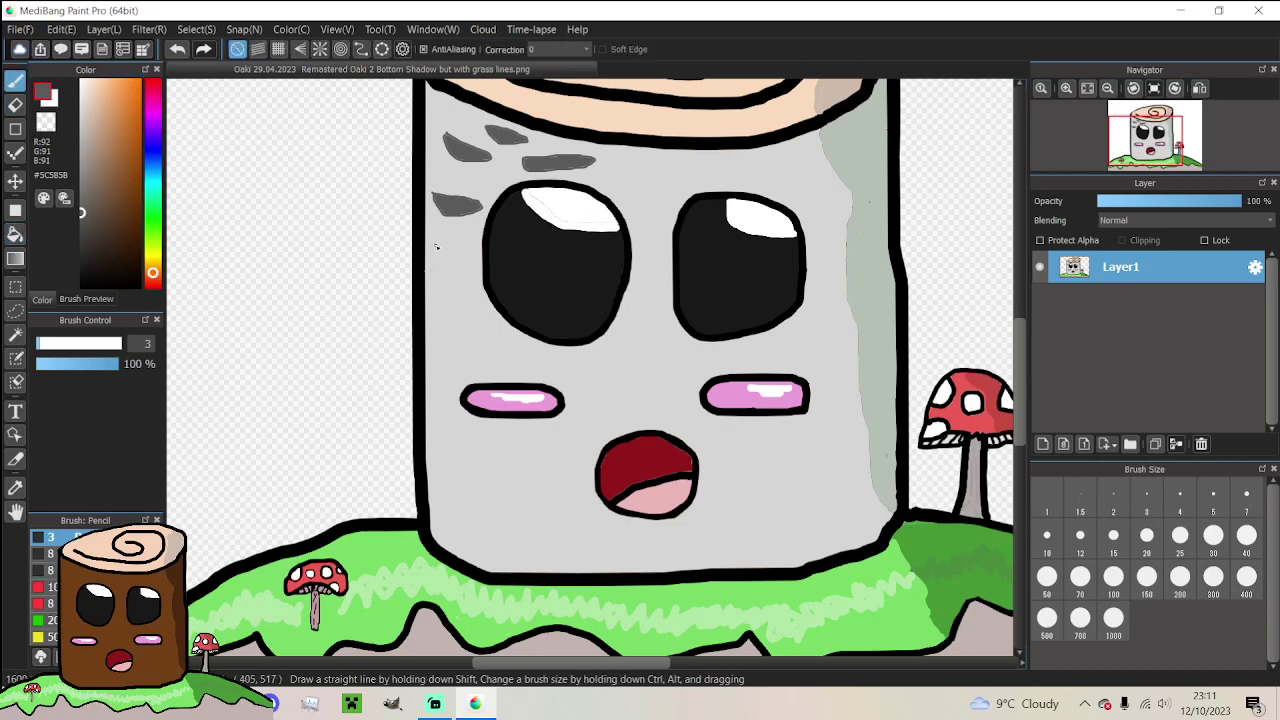
drag(436, 245, 459, 251)
key(g)
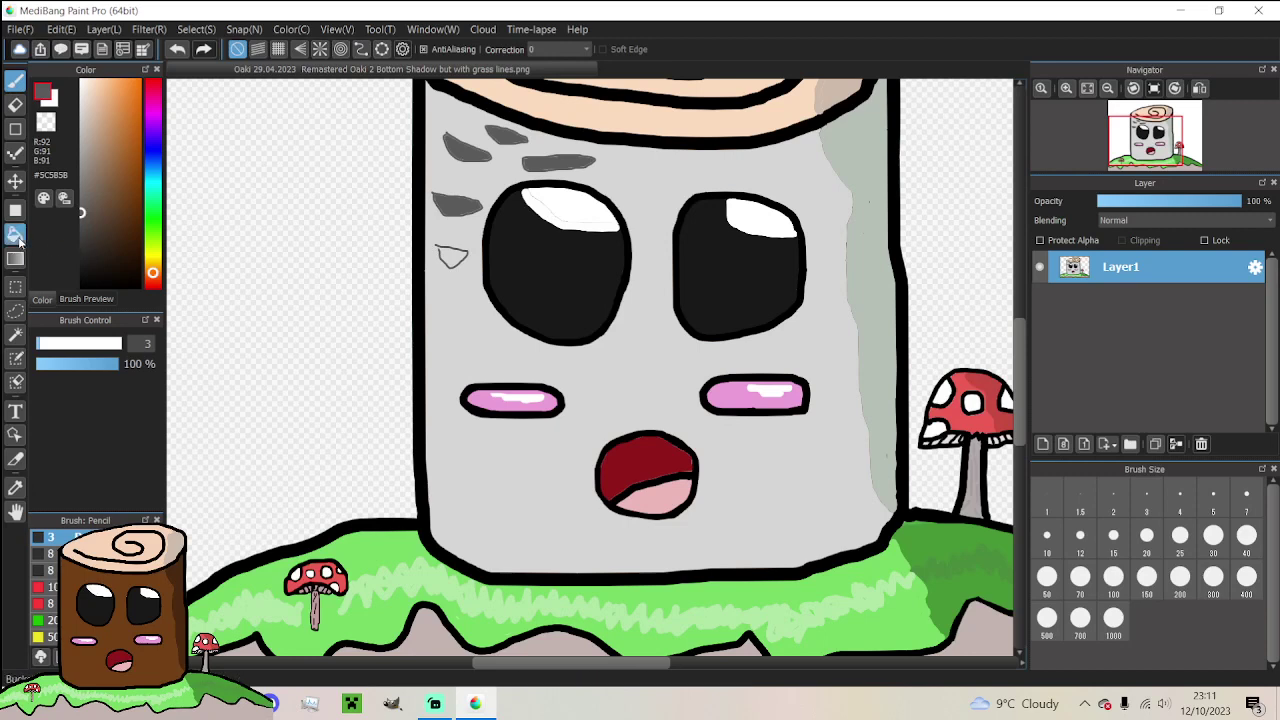
click(457, 253)
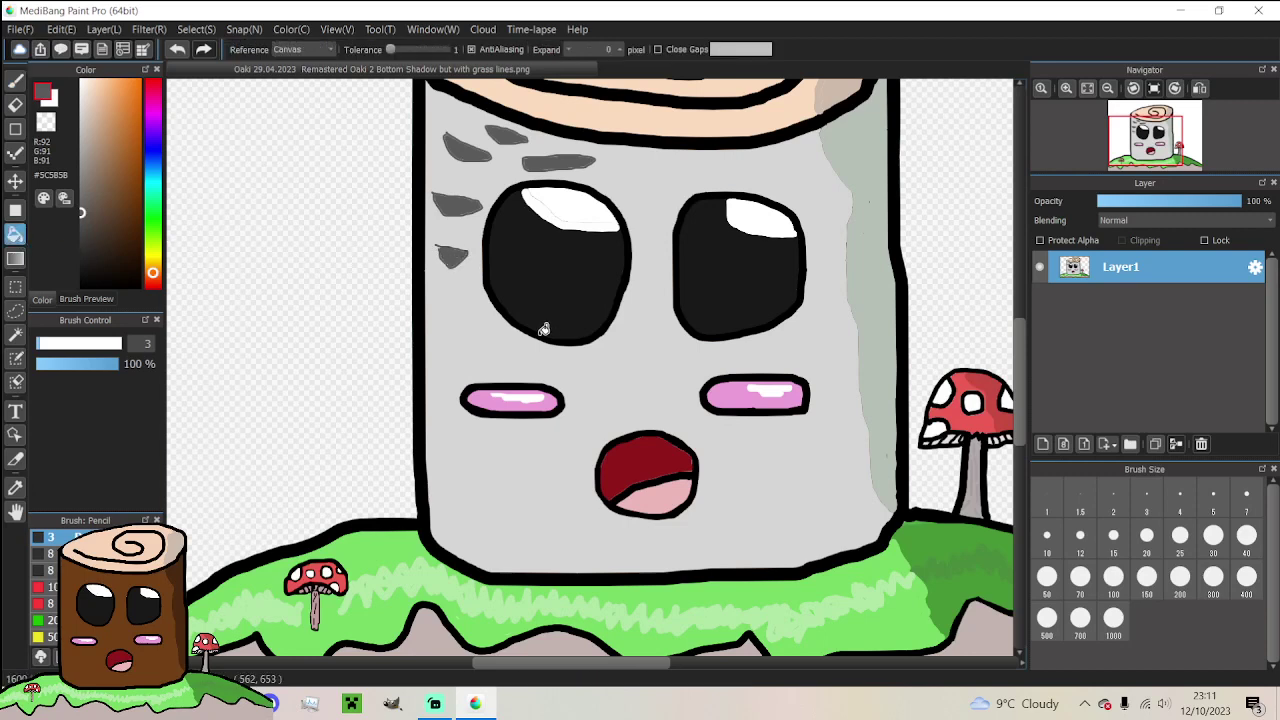
Outline two bark patches side by side above the right eye and fill both with dark grey #5C5B5B
key(b)
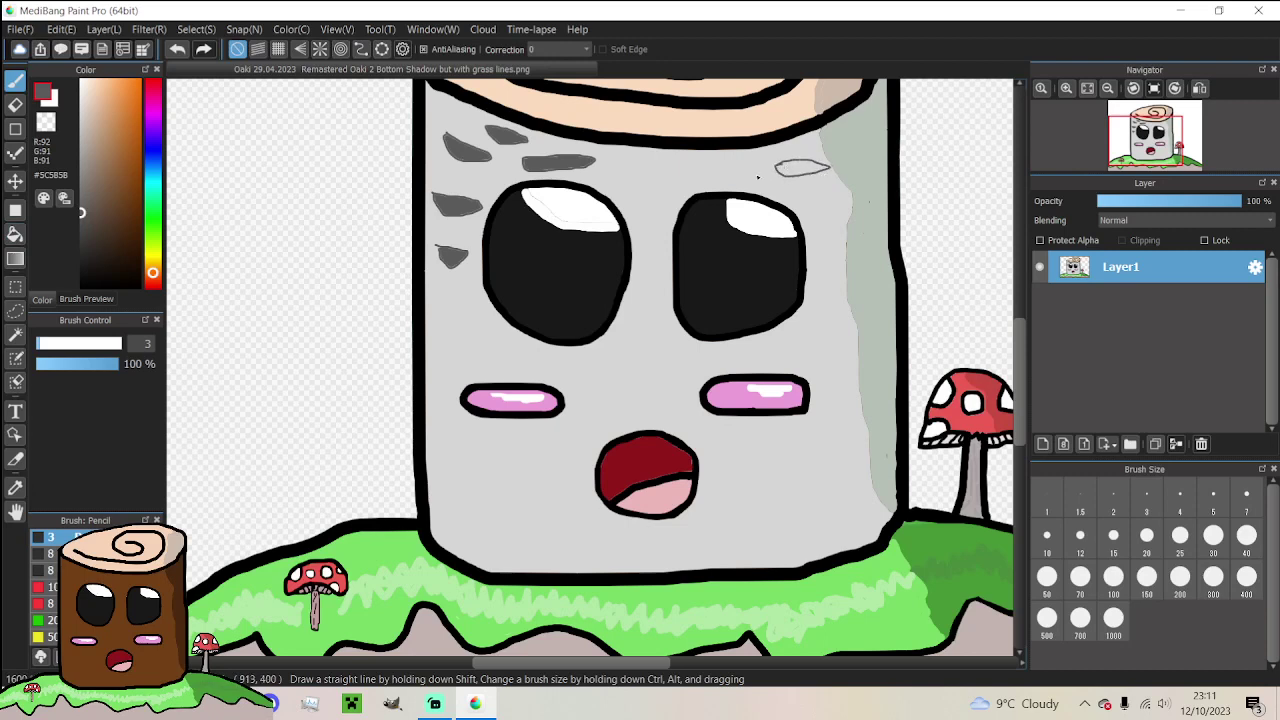
mouse_move(684, 164)
mouse_down()
mouse_move(731, 165)
mouse_move(681, 177)
mouse_up()
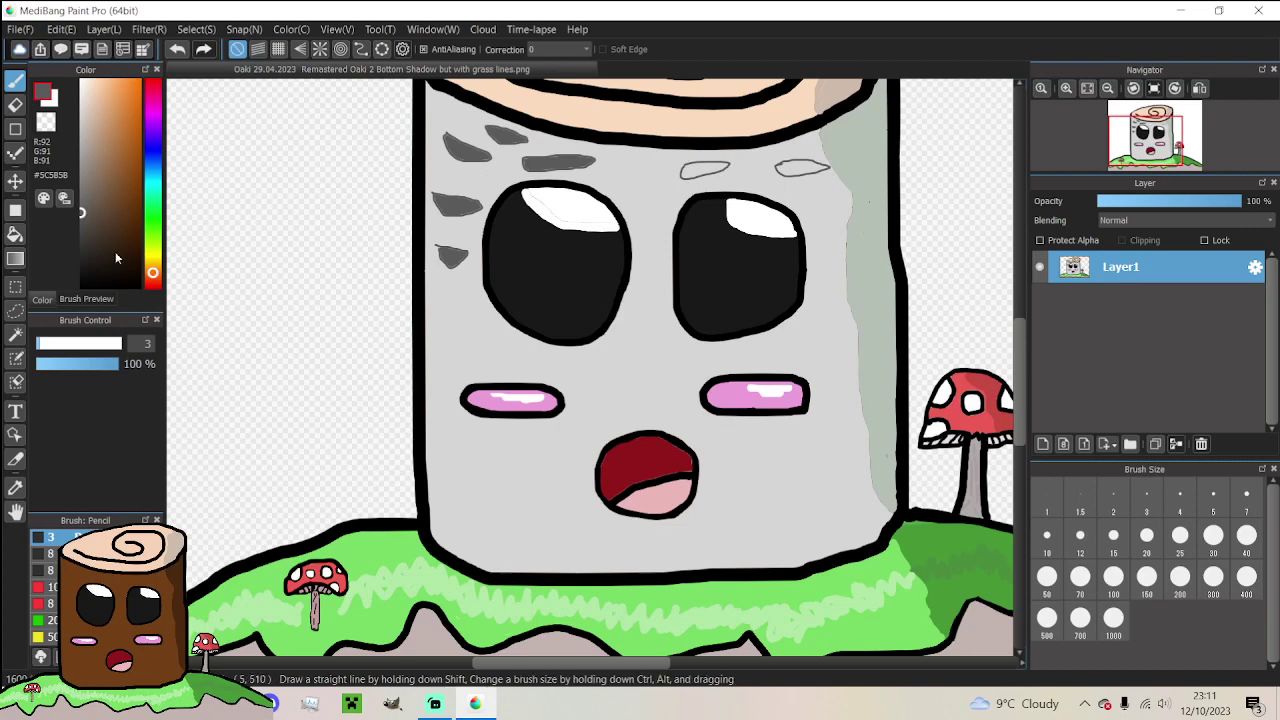
click(15, 233)
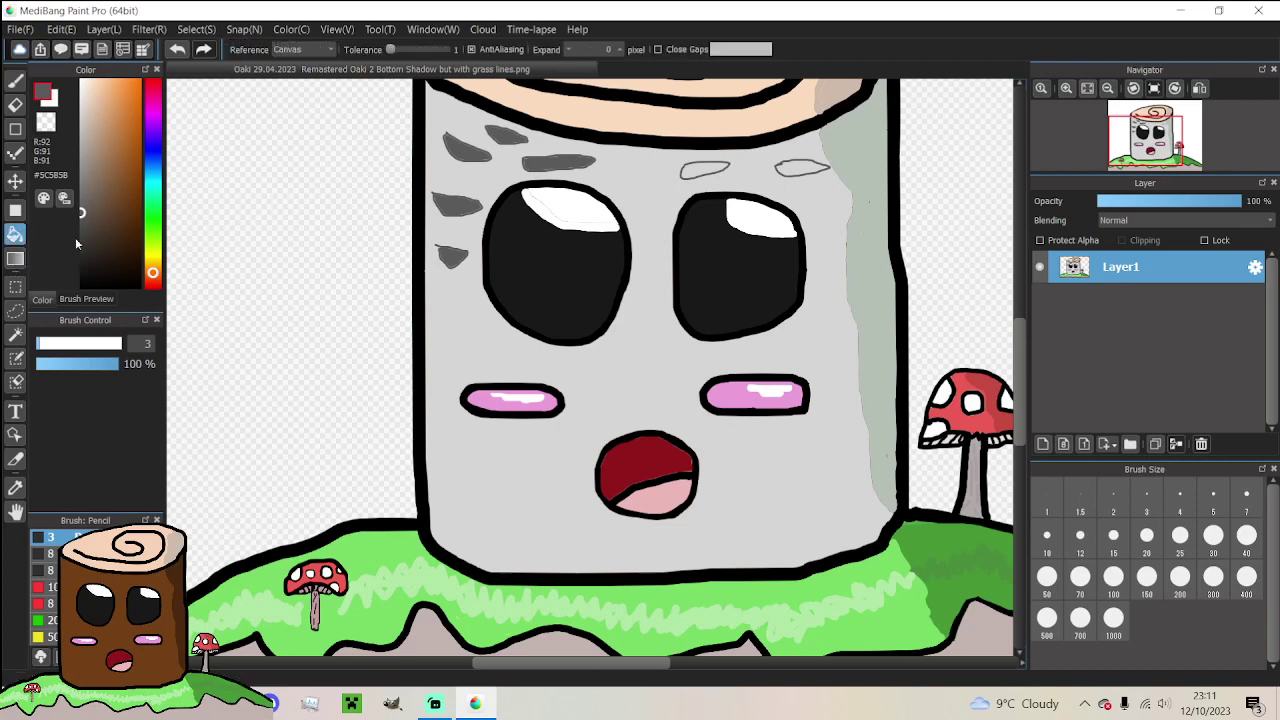
click(692, 166)
click(805, 166)
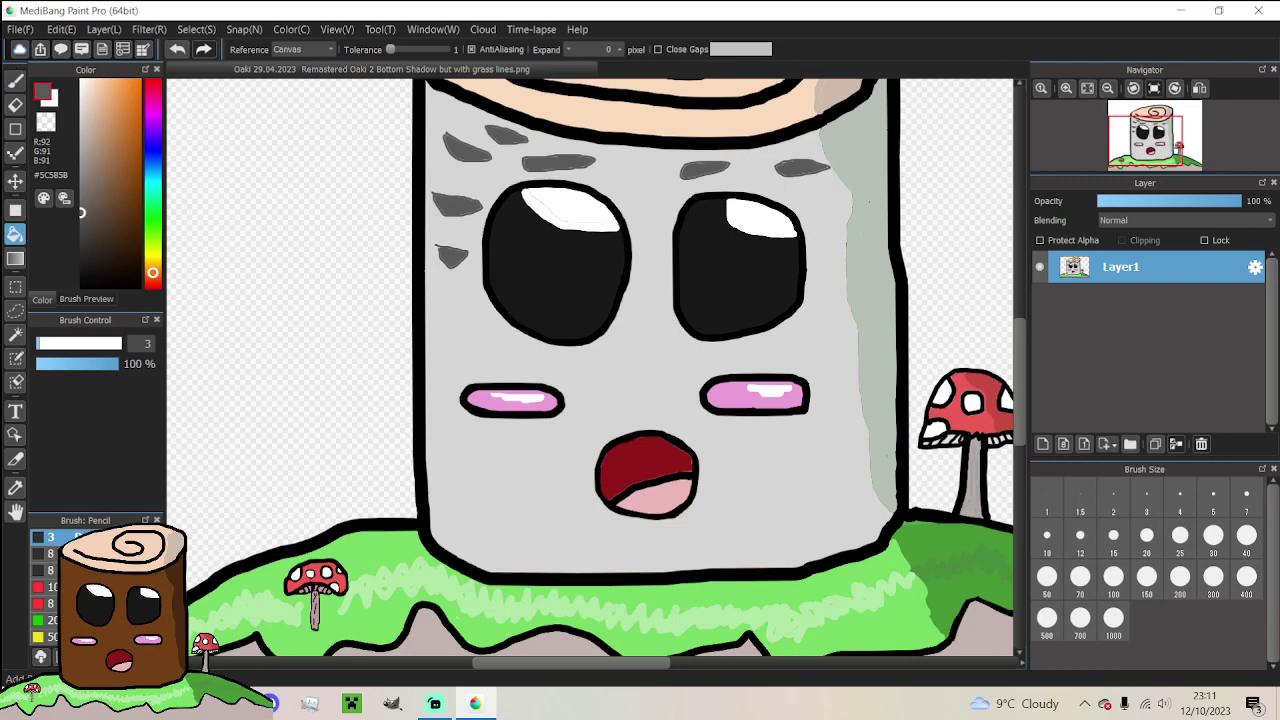
Check the Birchwood reference images in the browser and add a thin bark patch filled with #5C5B5B between the tops of the eyes
key(alt+Tab)
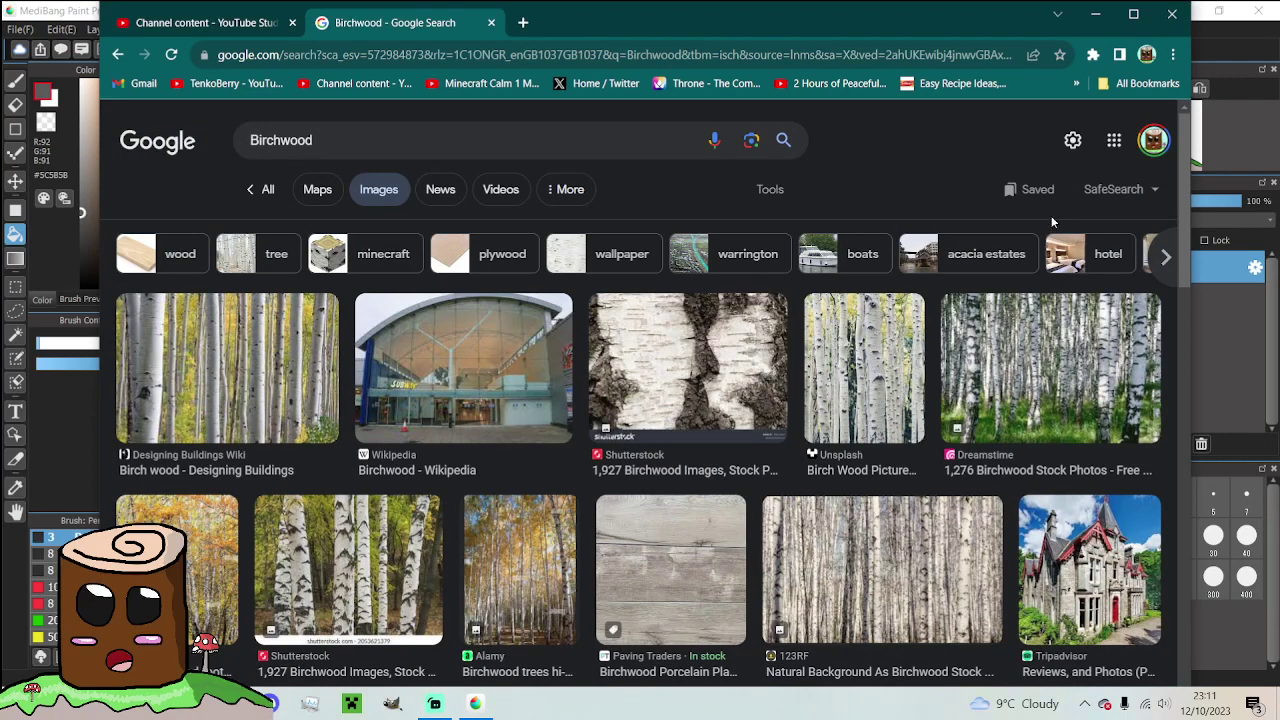
click(1095, 15)
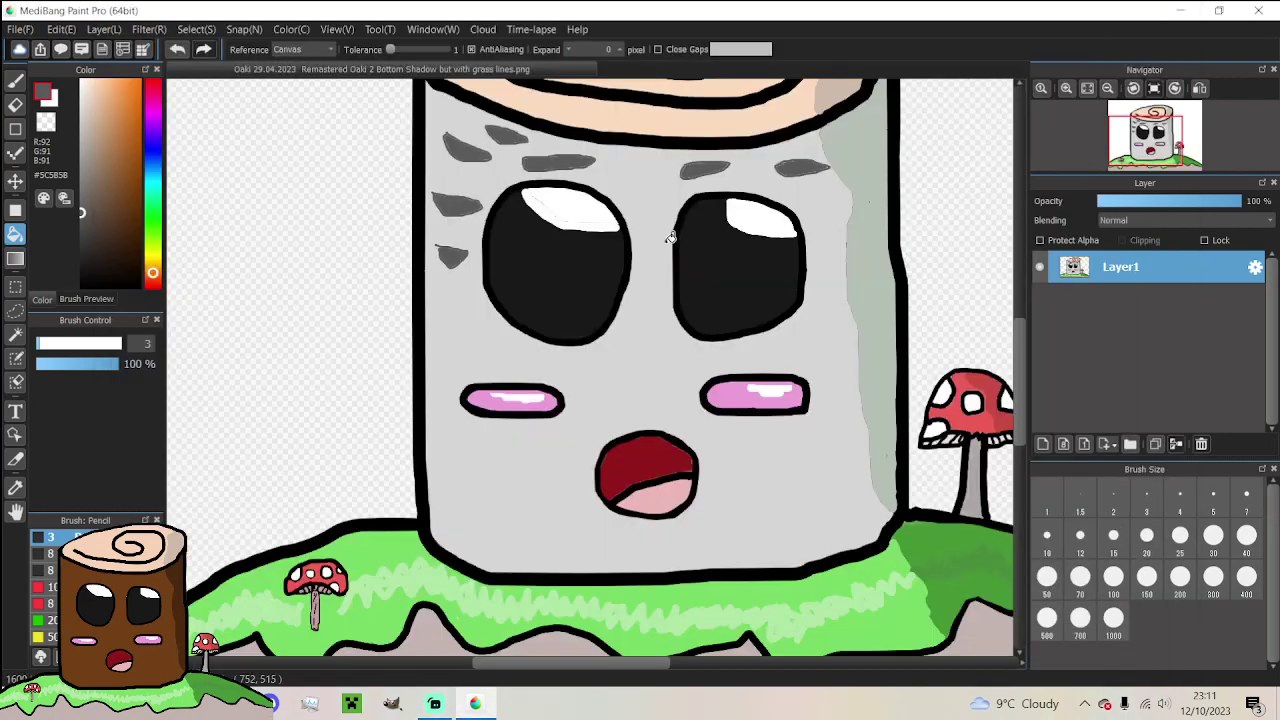
click(15, 80)
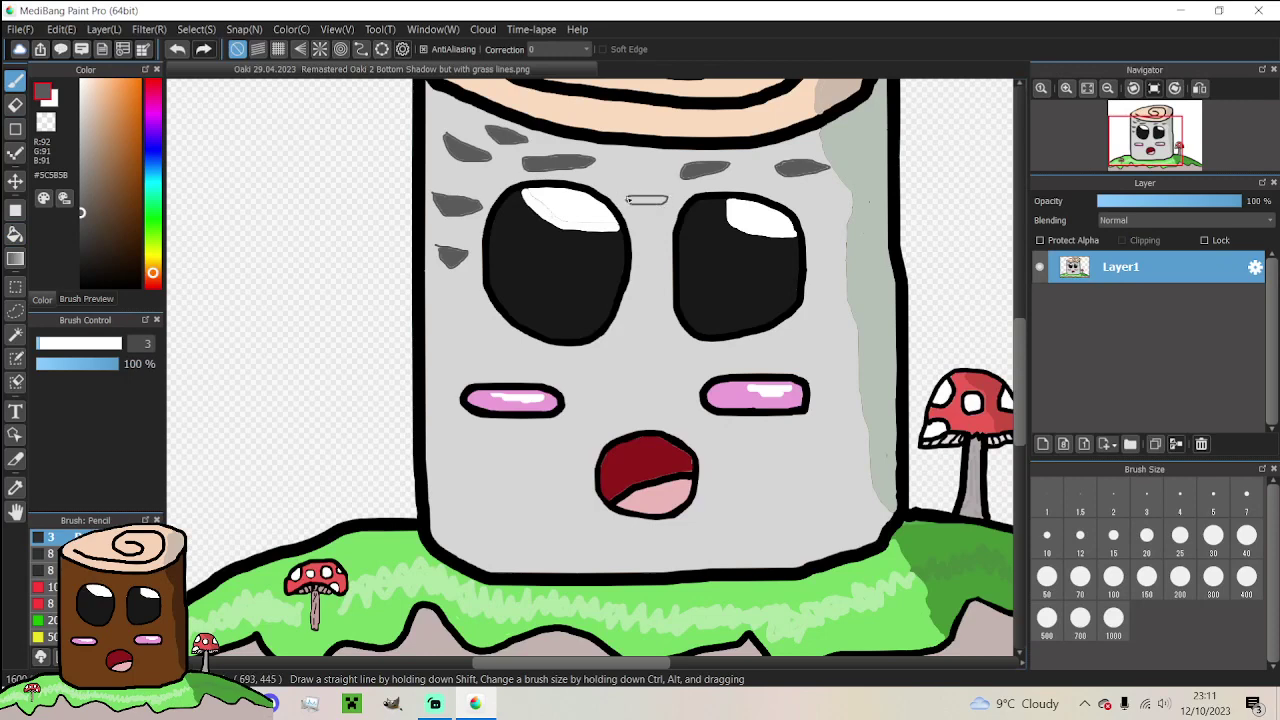
key(g)
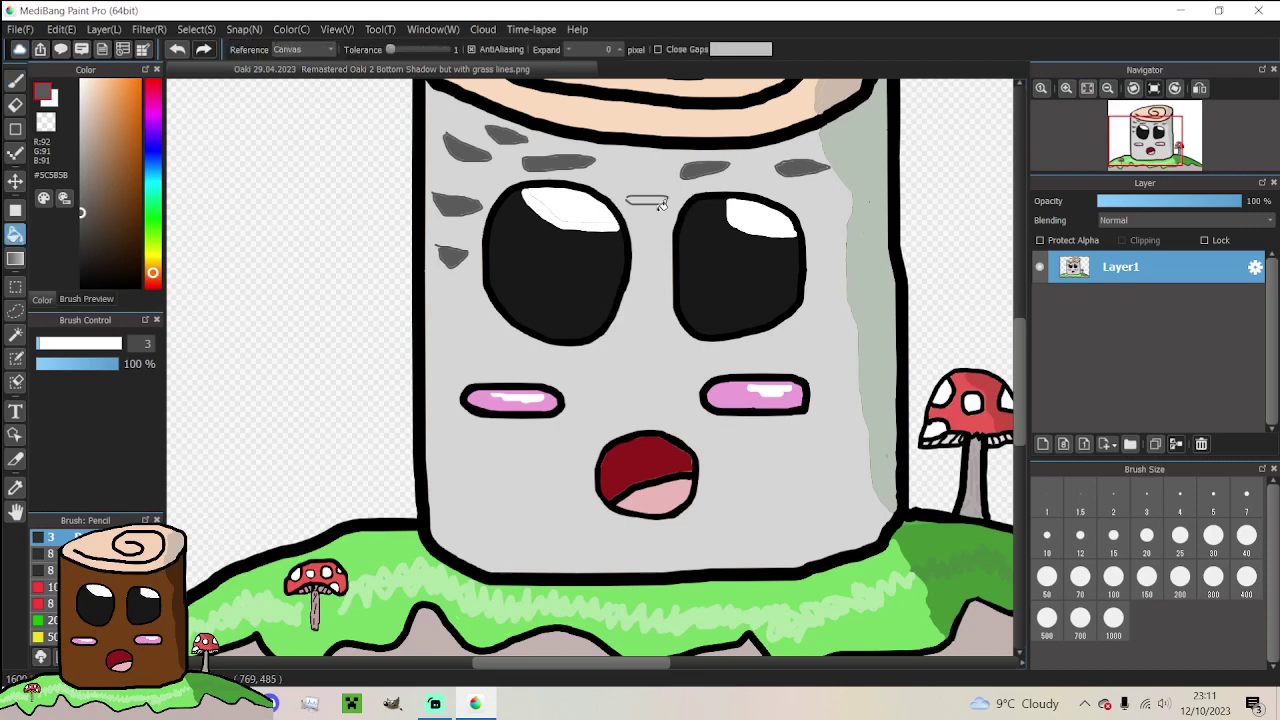
click(648, 205)
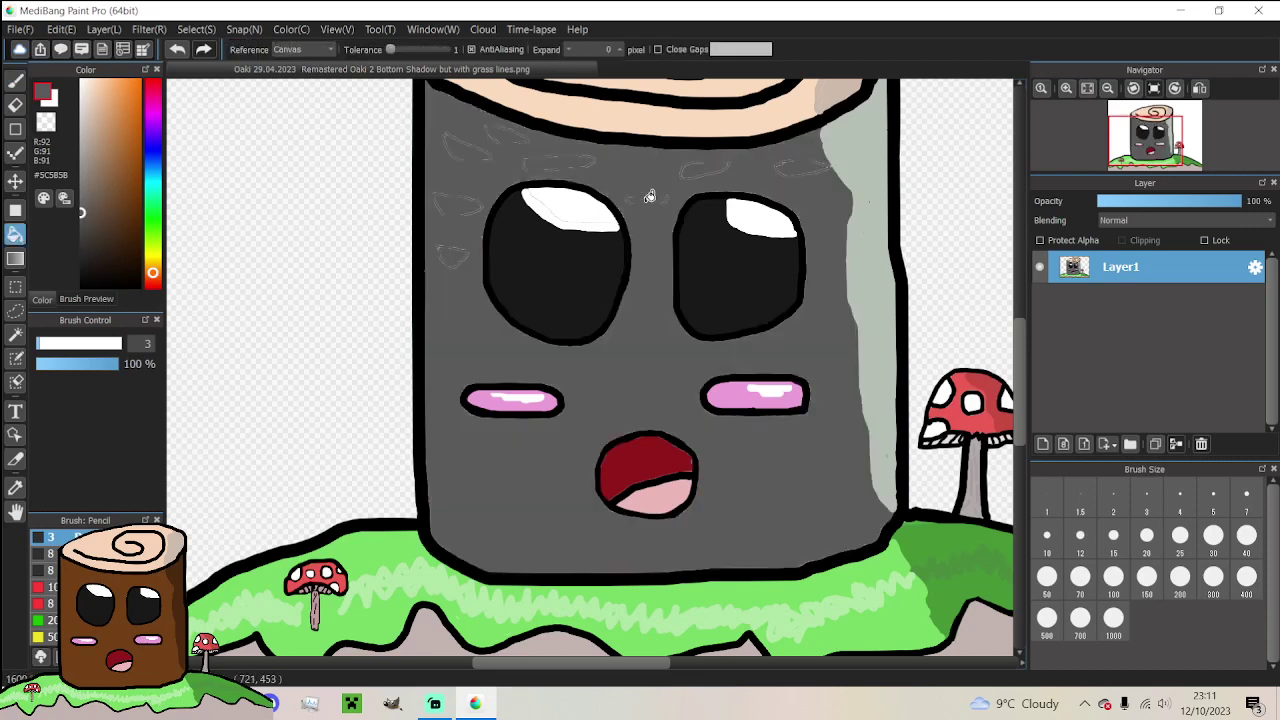
click(177, 49)
click(15, 80)
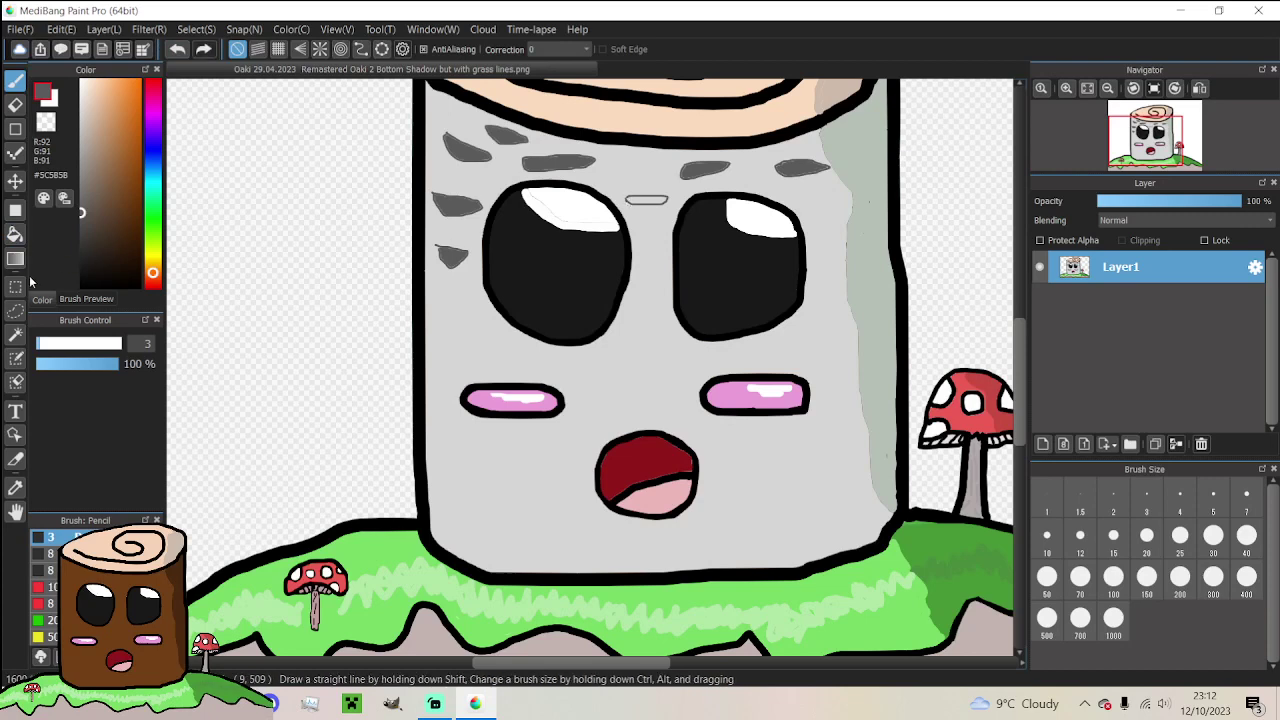
key(g)
click(656, 199)
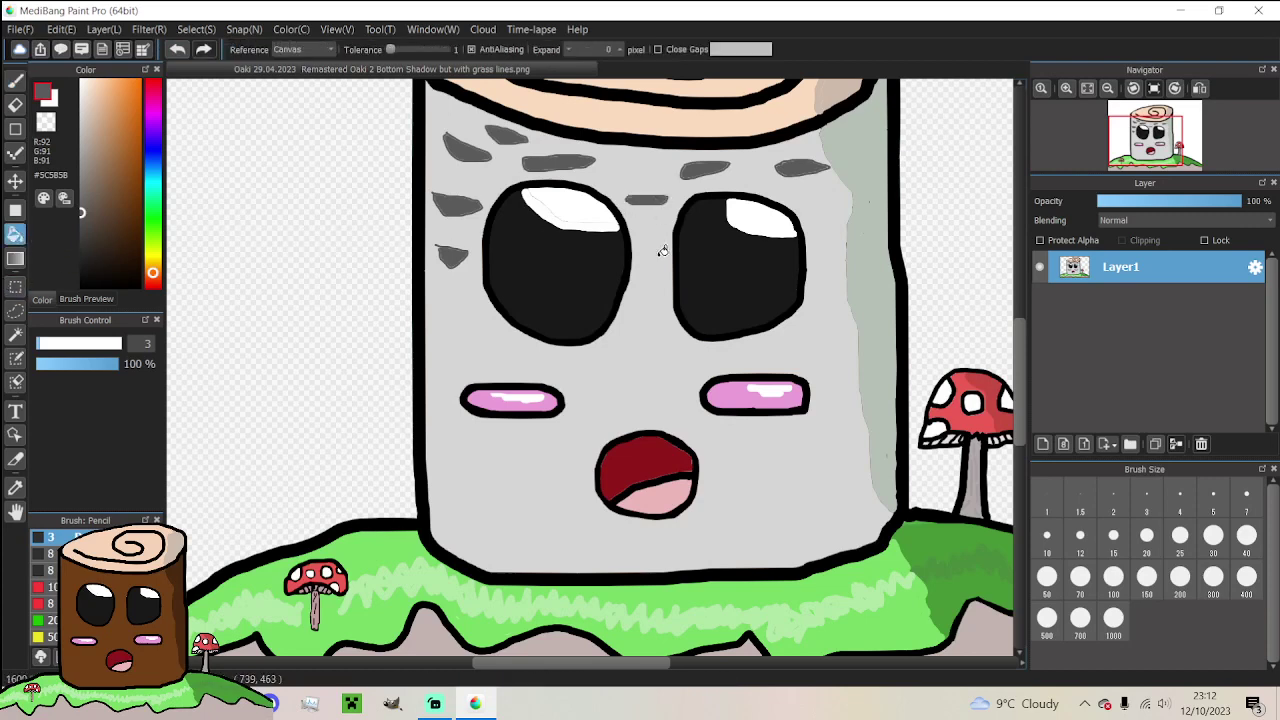
Outline a triangular bark patch beside the left eye's lower edge and an oval one above the left cheek, and fill both dark grey
key(p)
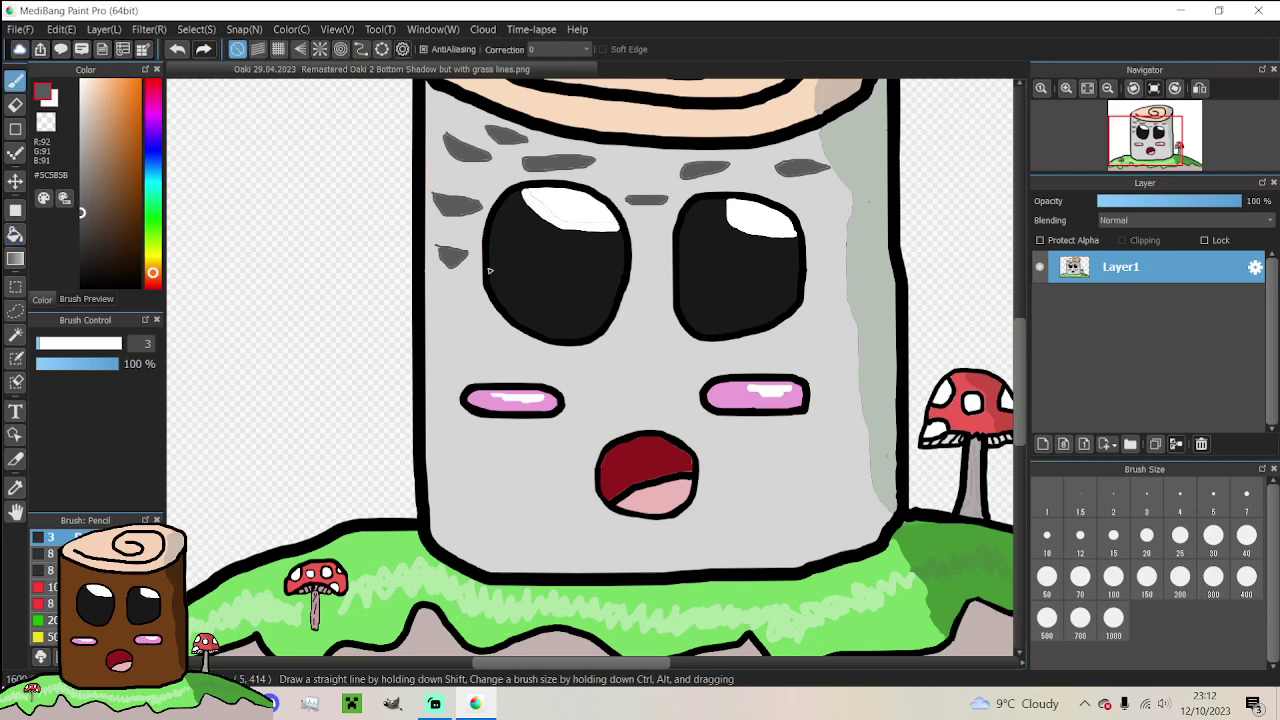
mouse_move(449, 305)
mouse_down()
mouse_move(491, 327)
mouse_move(457, 337)
mouse_move(450, 305)
mouse_up()
drag(633, 323, 659, 346)
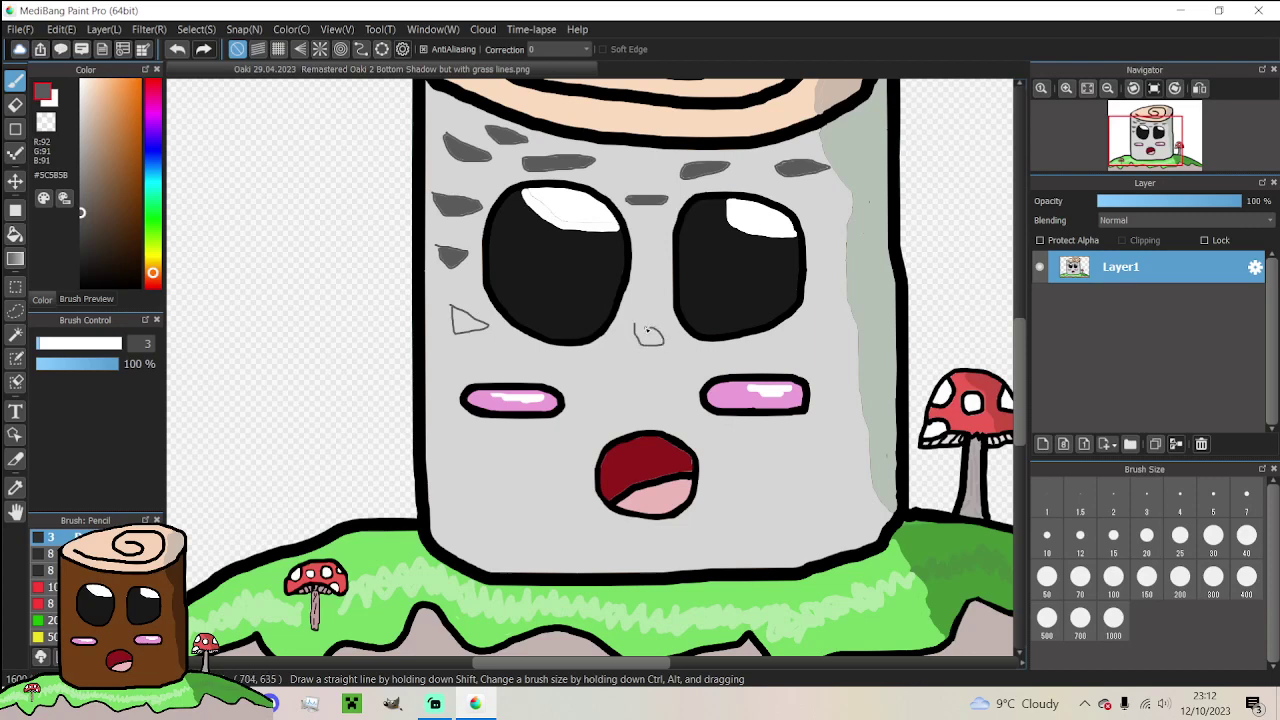
key(ctrl+z)
key(ctrl+z)
key(g)
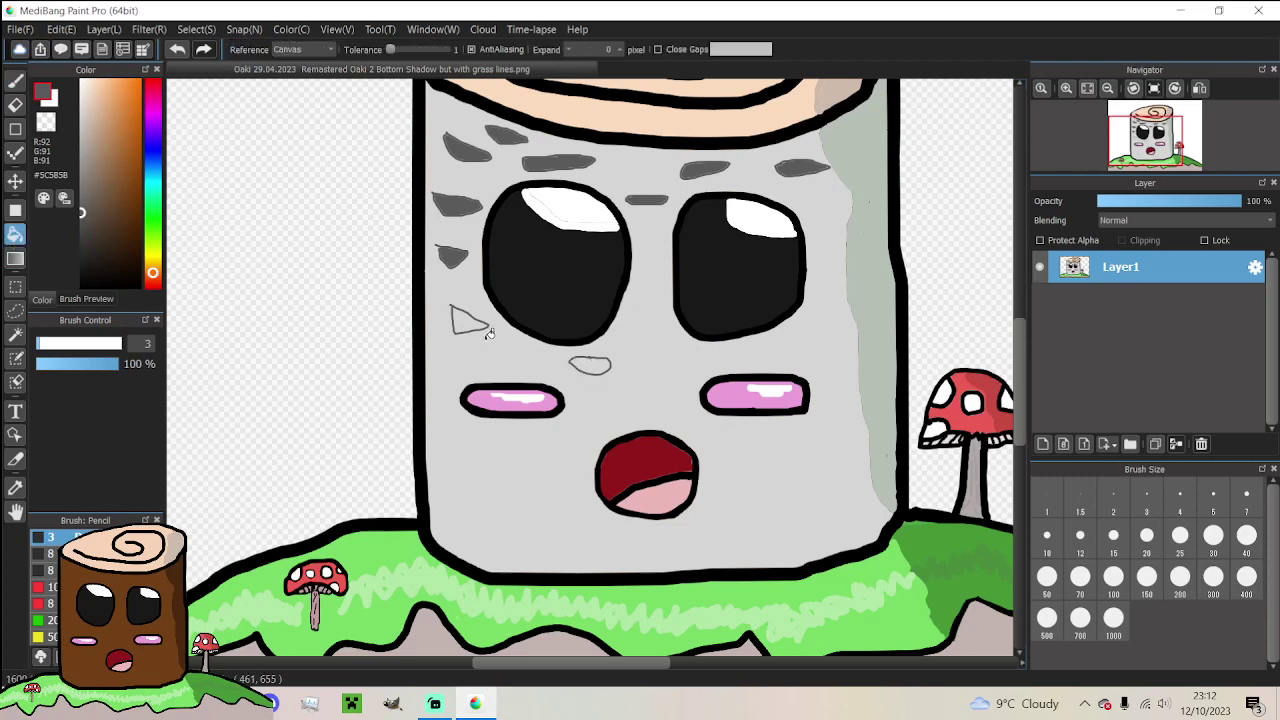
click(590, 365)
click(466, 322)
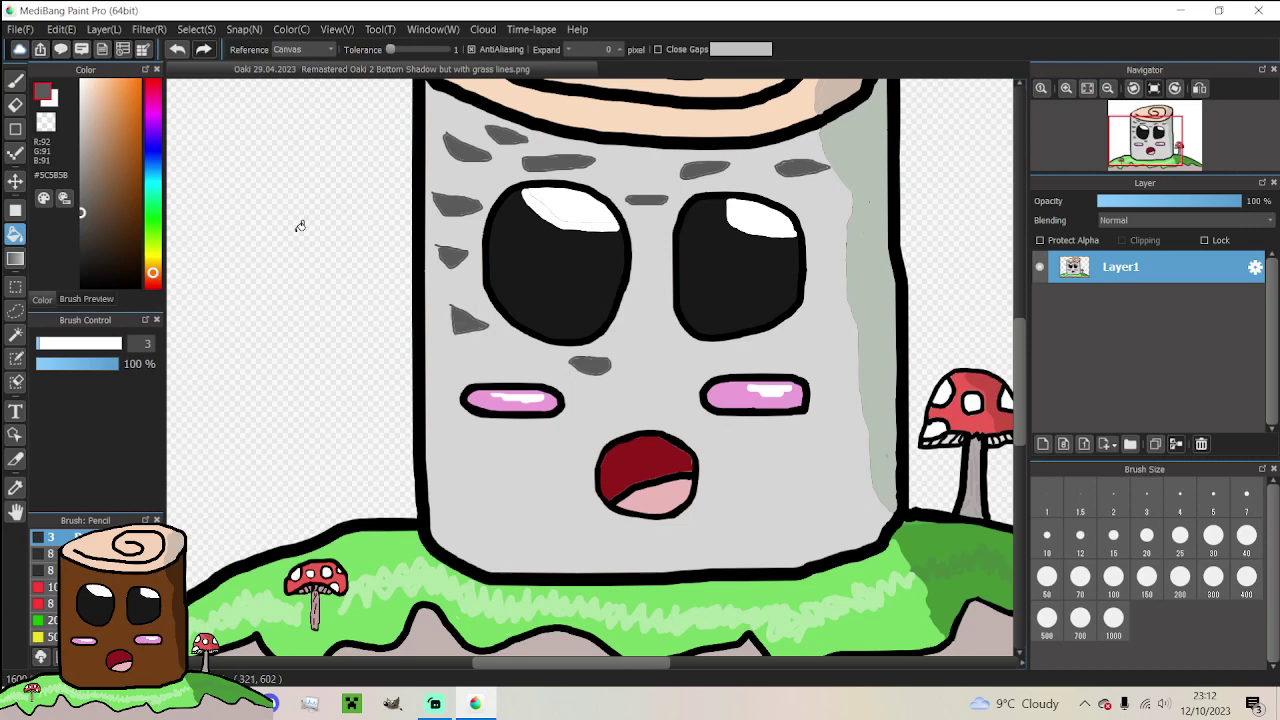
Add a small filled dark grey bark patch between the lower edges of the eyes and a slanted one just below the right eye
key(b)
click(662, 333)
click(15, 80)
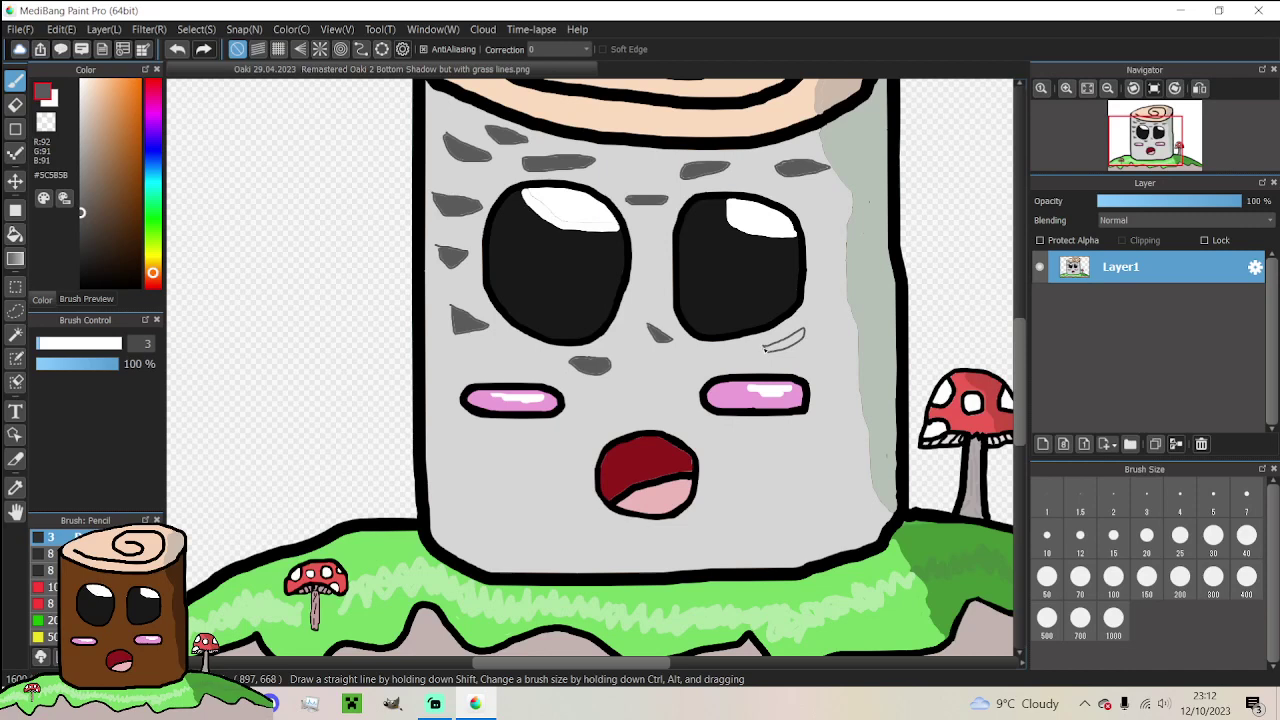
click(15, 233)
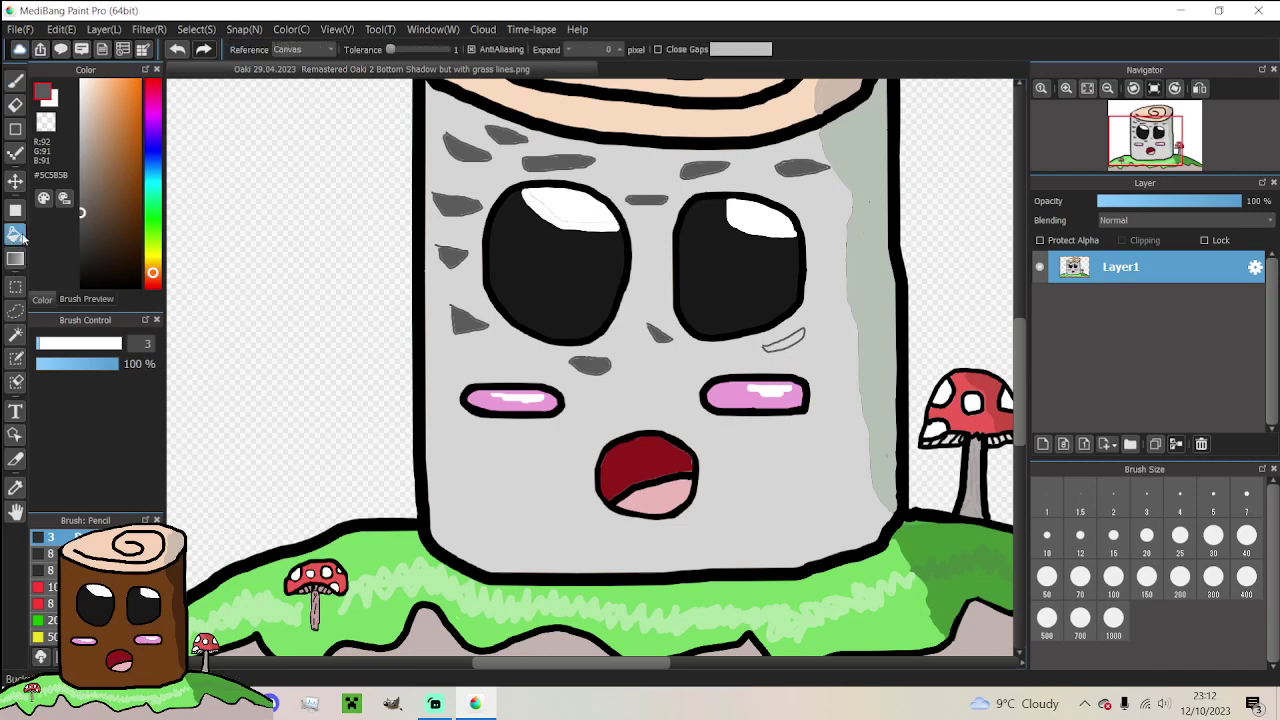
click(785, 341)
Outline and fill a small dark grey bark patch midway between the eyes and a long curved one below the left cheek
click(15, 80)
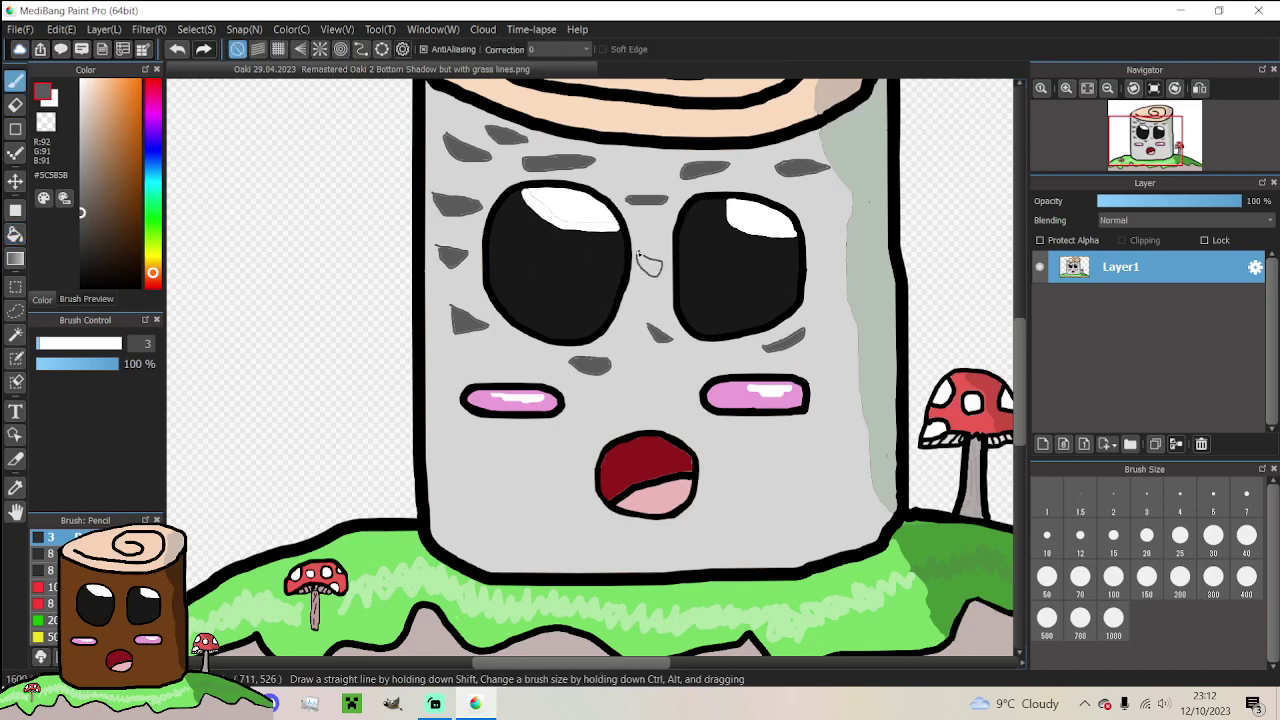
key(g)
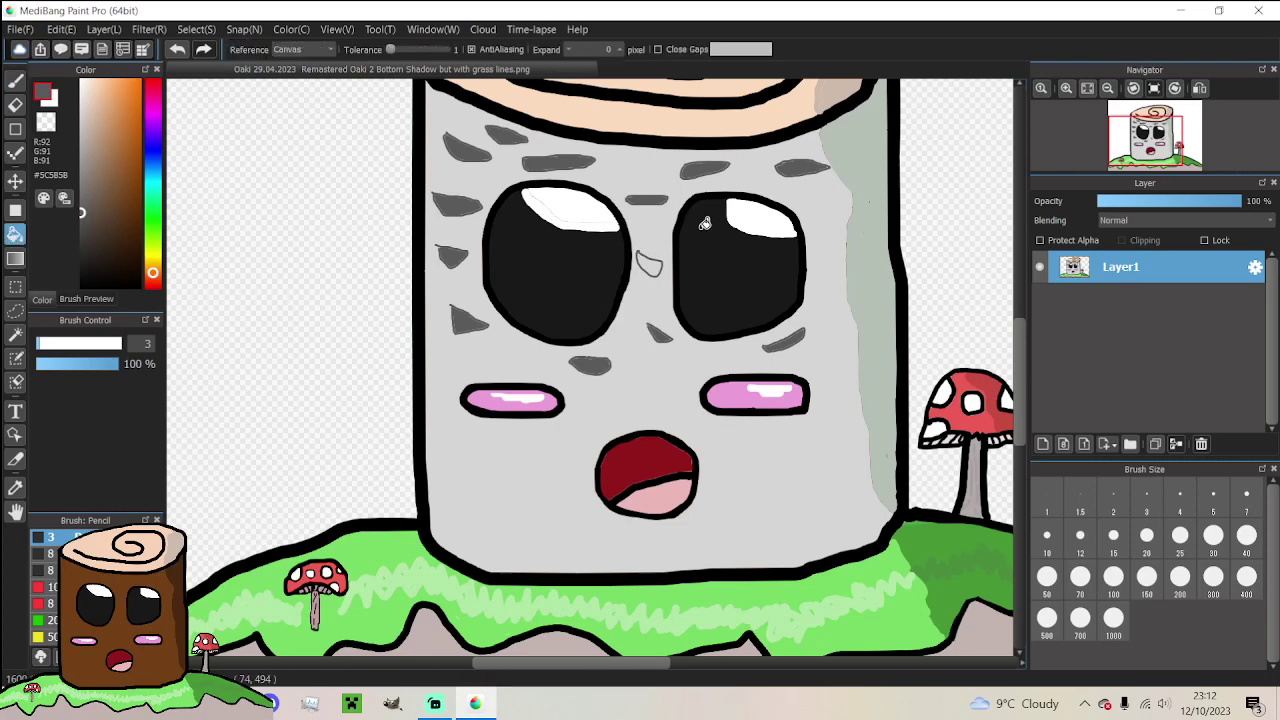
click(648, 263)
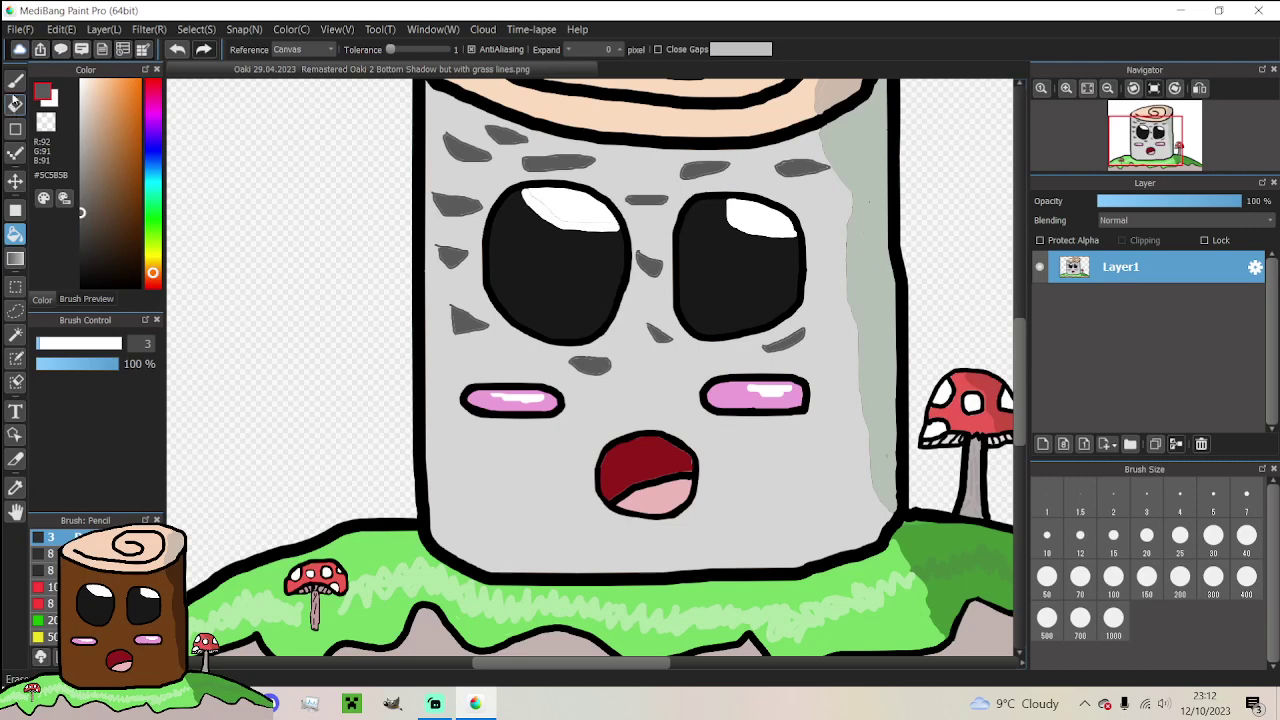
click(15, 80)
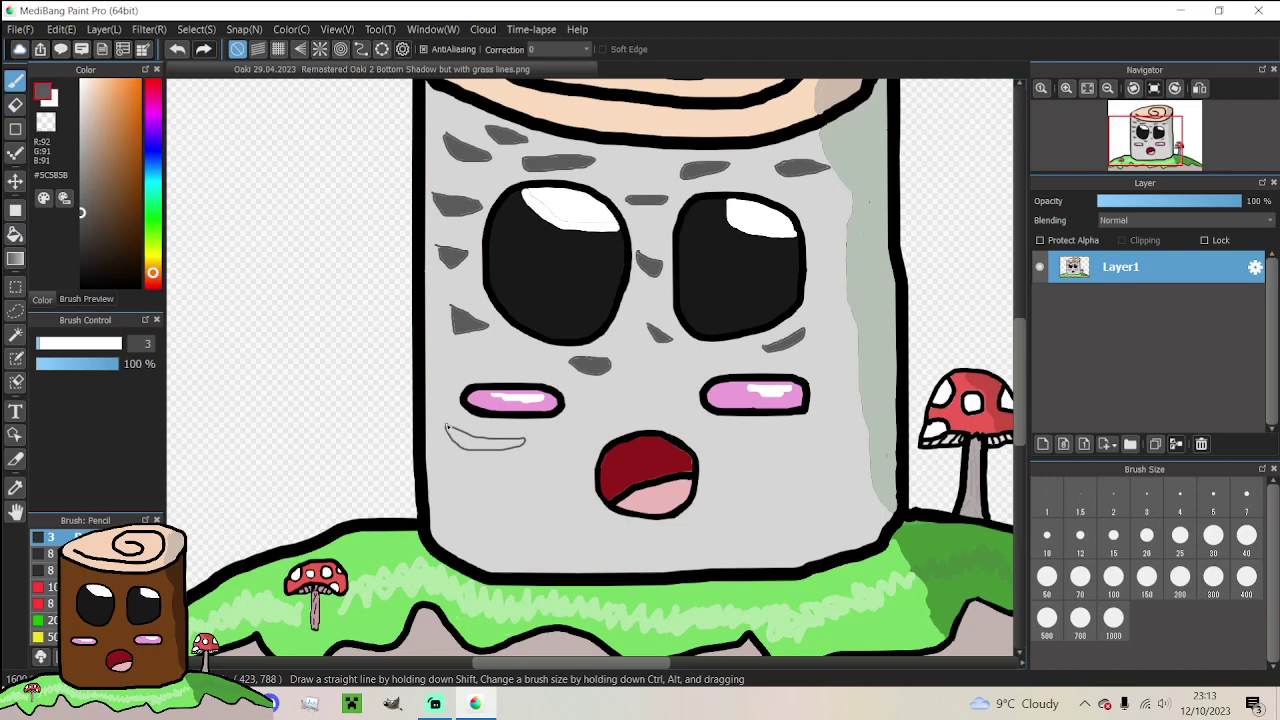
key(g)
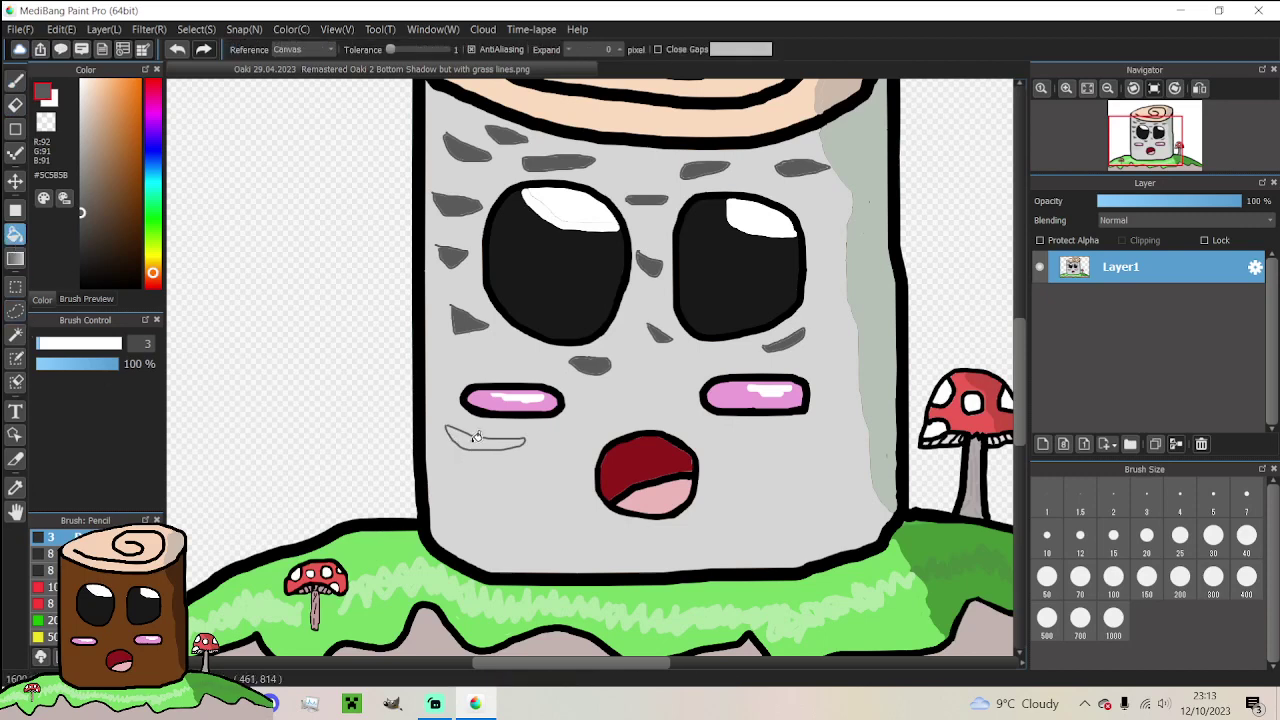
click(476, 437)
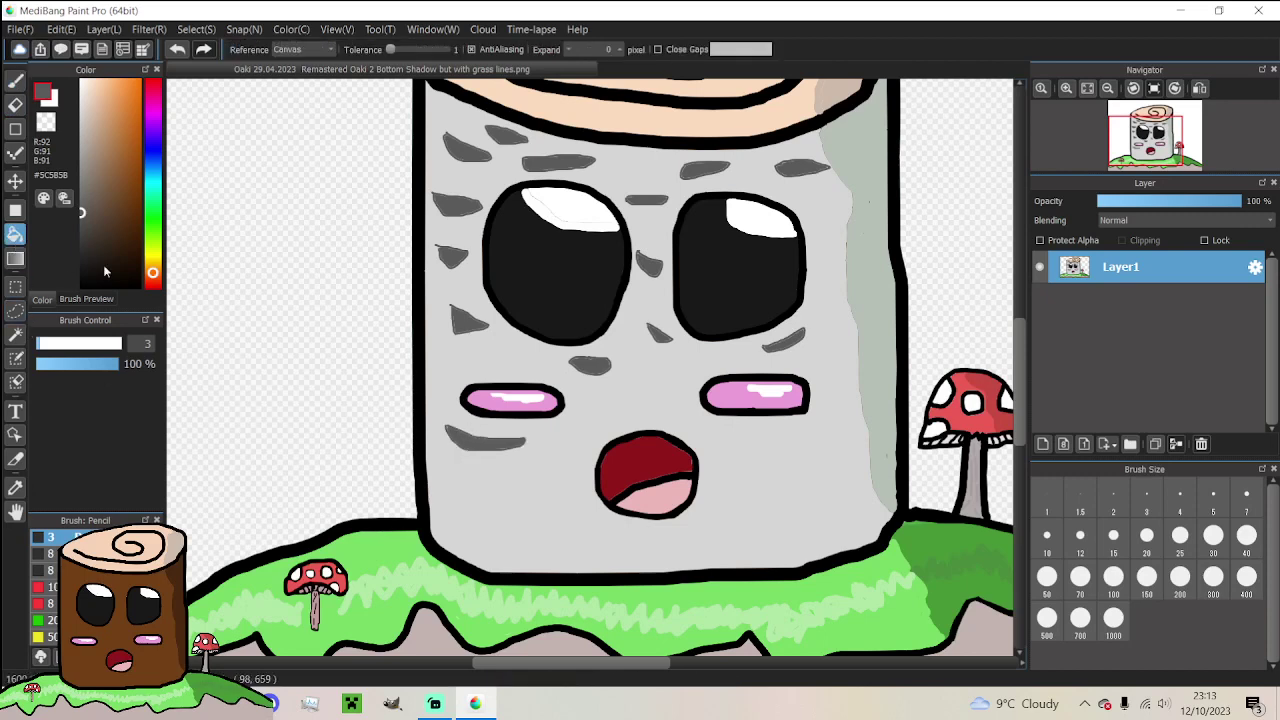
Draw a closed slanted bark patch near the trunk's lower-left corner and bucket-fill it with dark grey #5C5B5B
click(13, 81)
drag(506, 515, 545, 496)
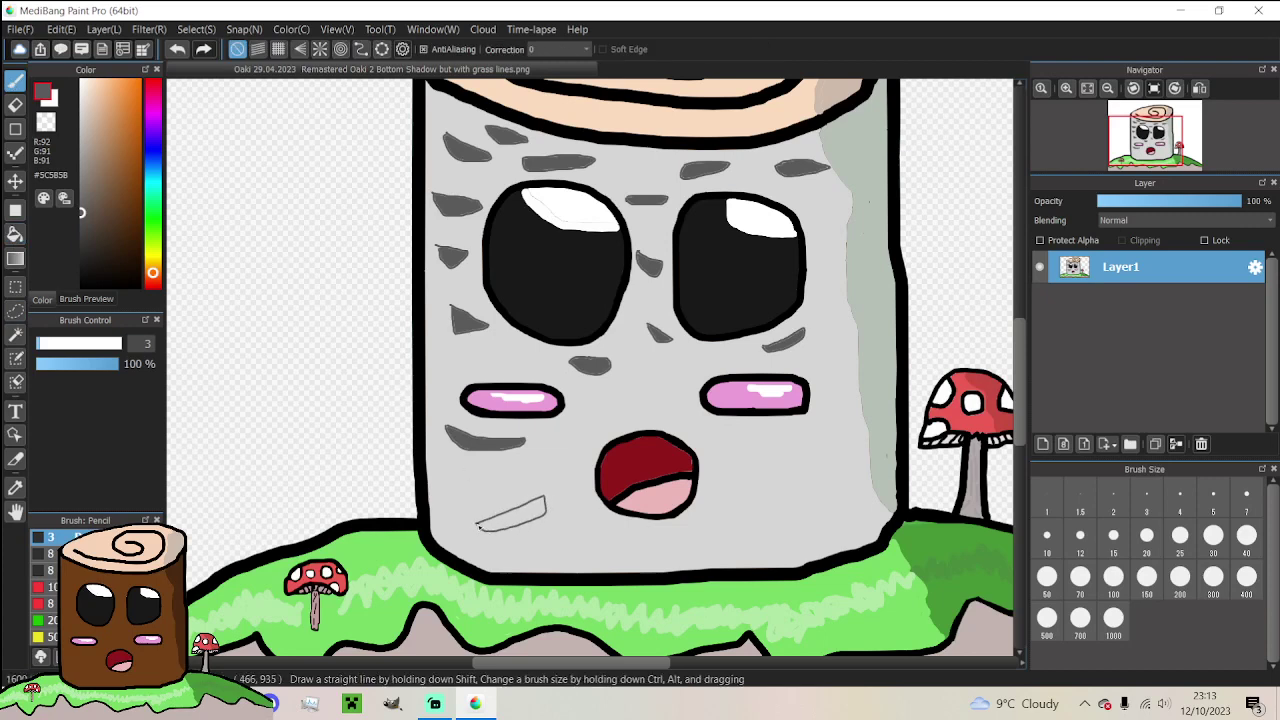
click(15, 233)
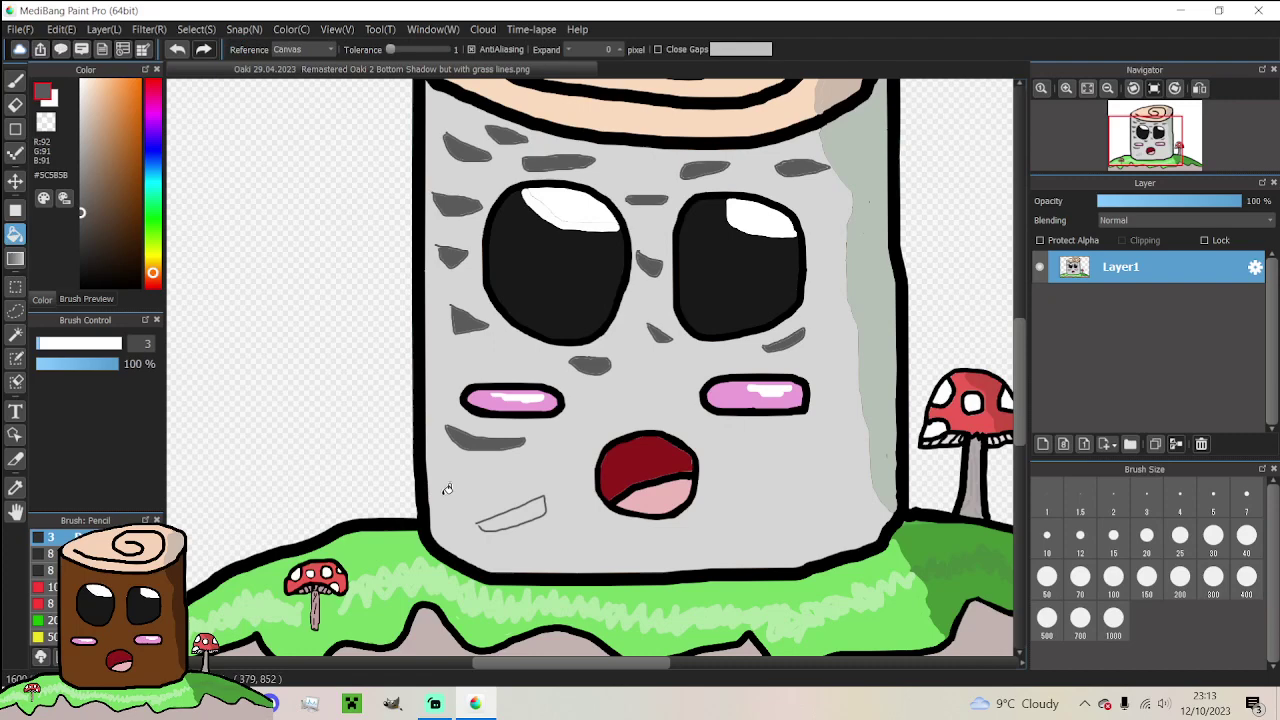
click(504, 512)
click(176, 49)
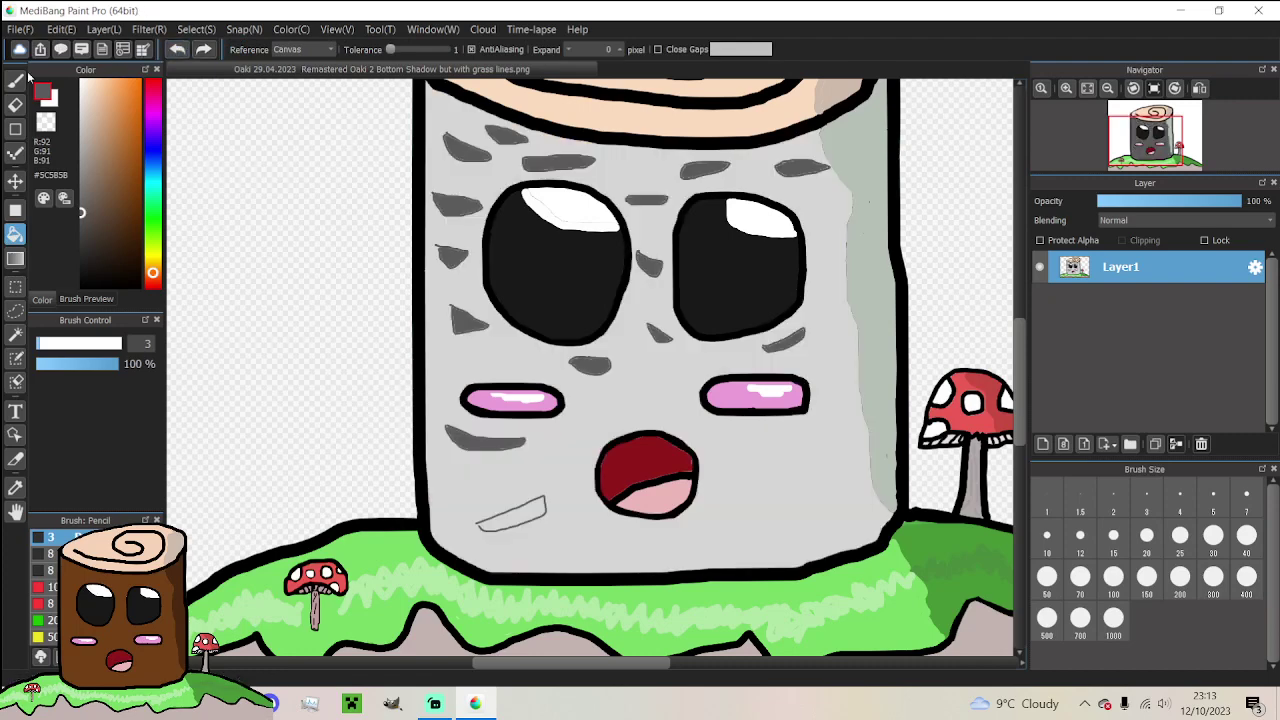
click(15, 80)
scroll(482, 531, up, 2)
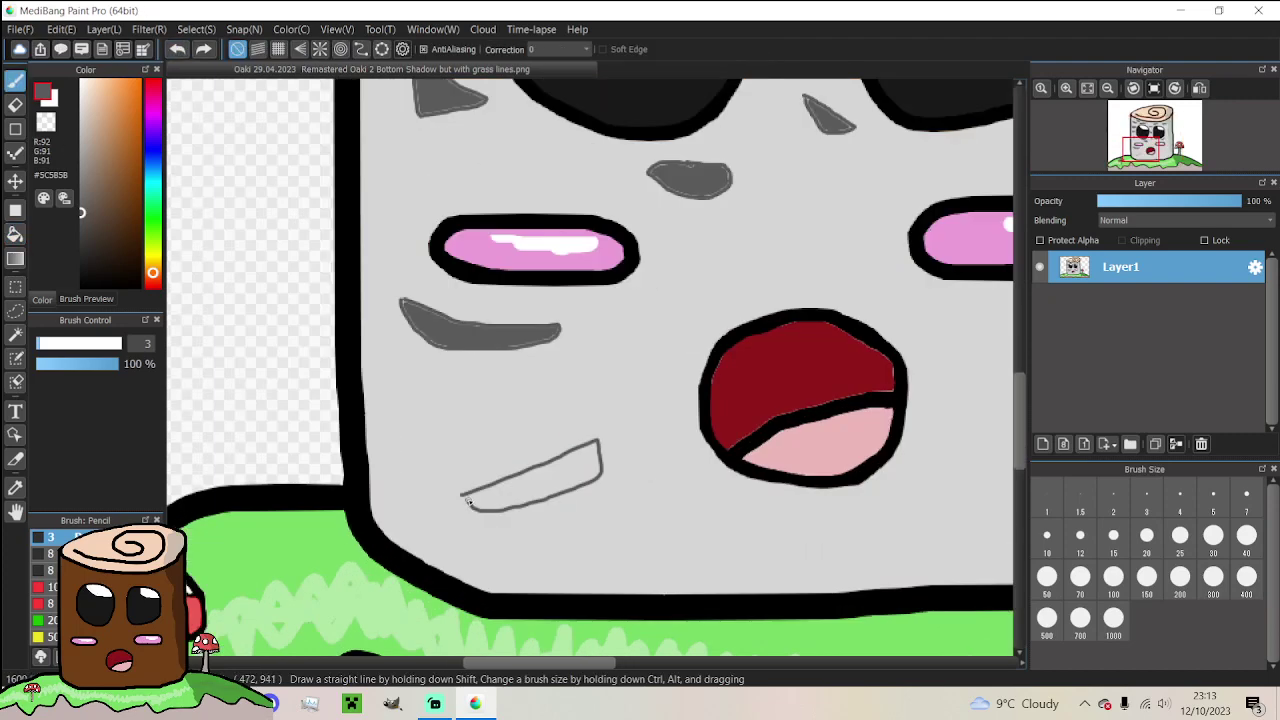
click(15, 233)
click(538, 470)
scroll(452, 398, down, 3)
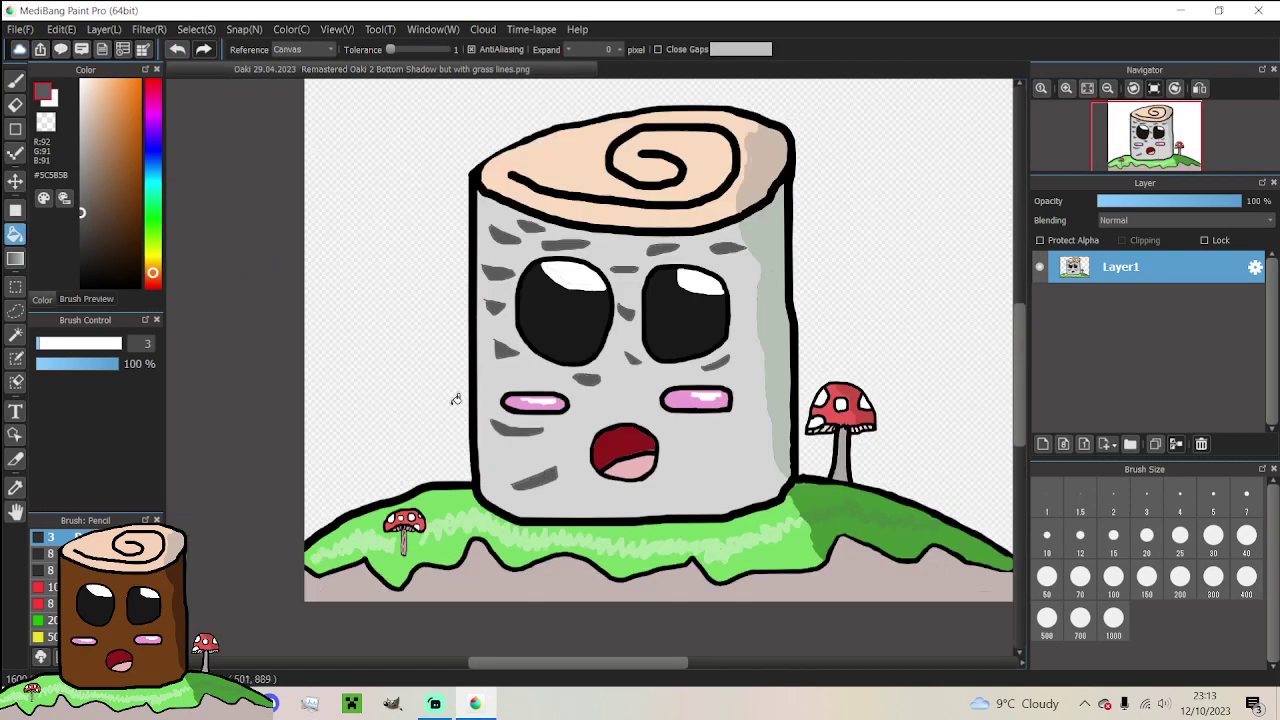
Add a tiny filled dark grey bark patch just left of the mouth and a pointed one below the right cheek
click(15, 80)
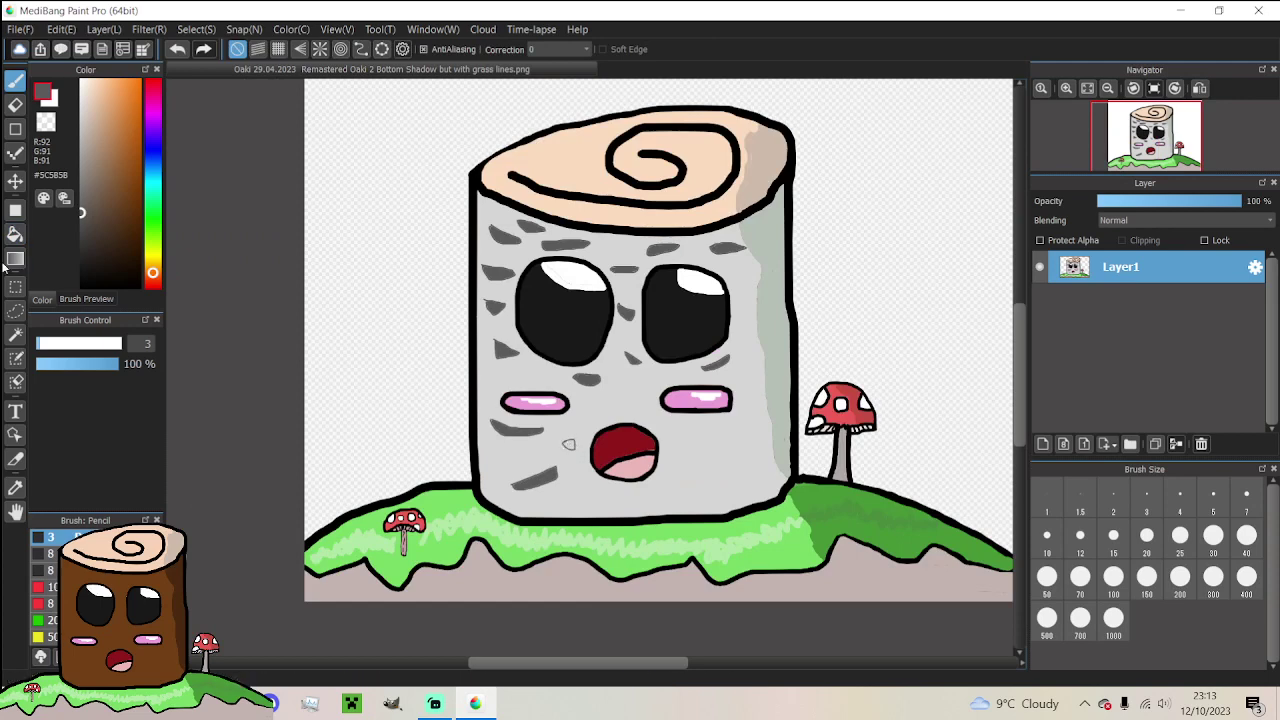
click(15, 233)
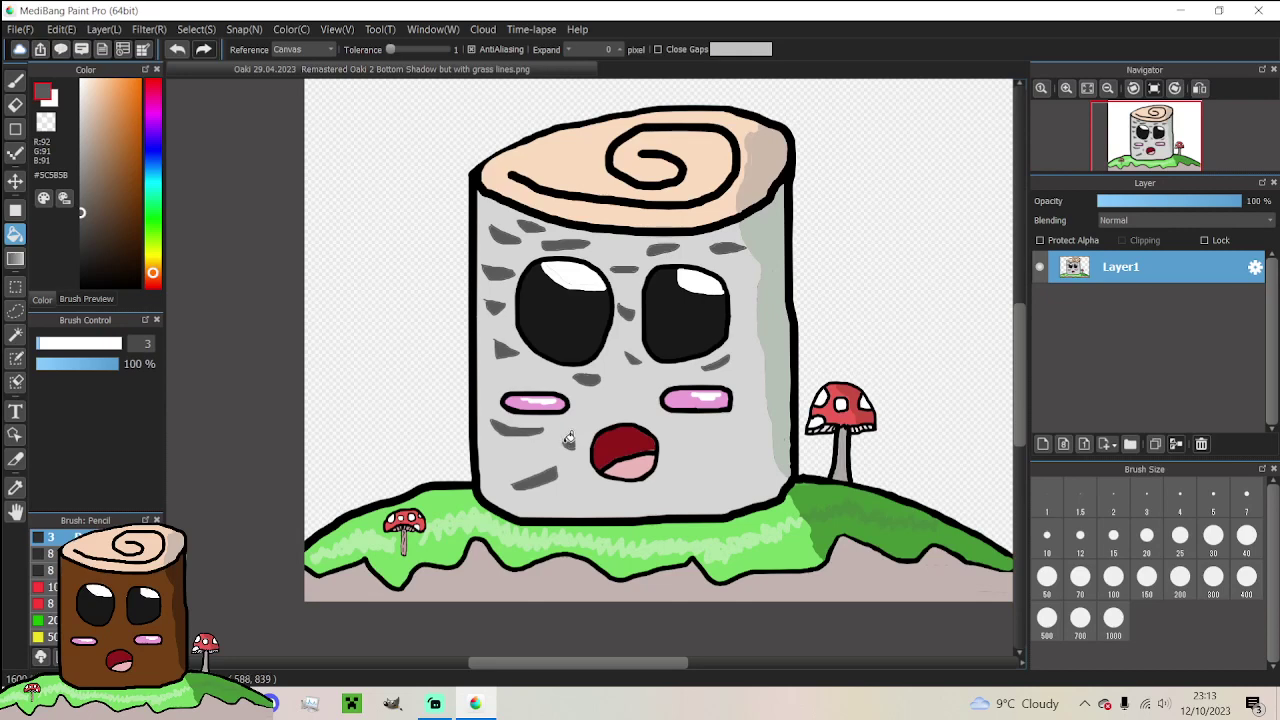
key(b)
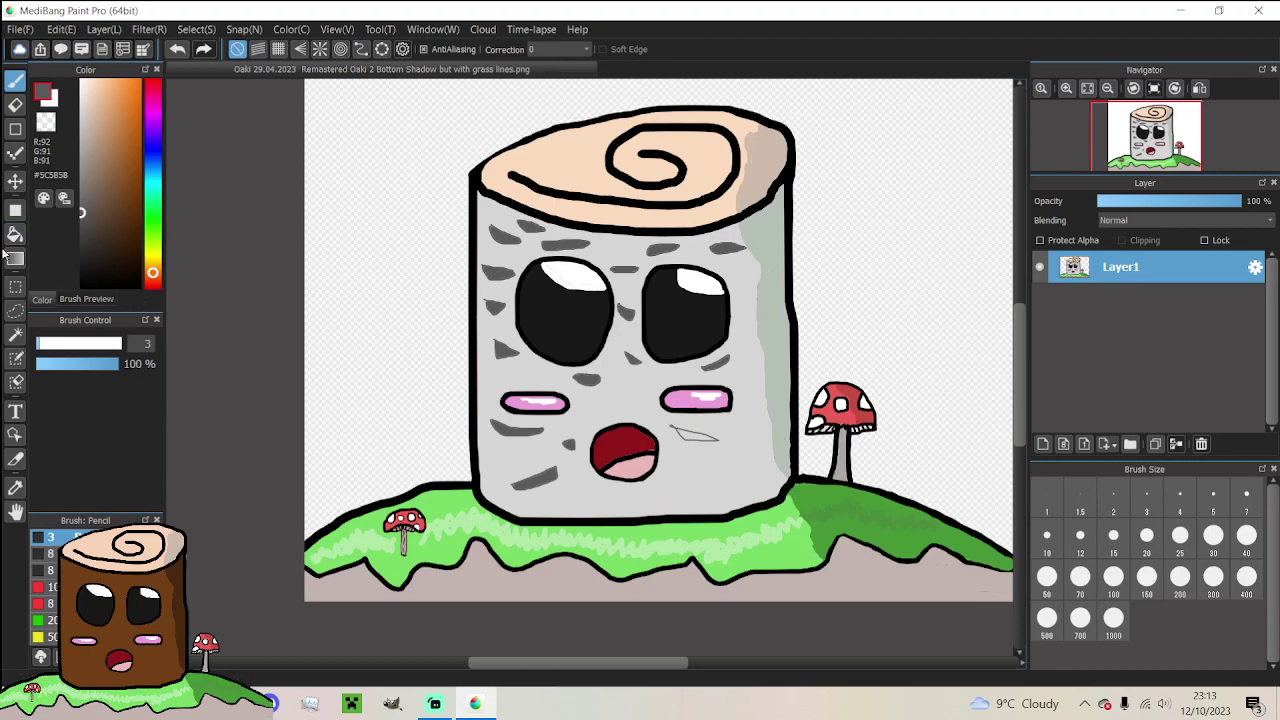
key(g)
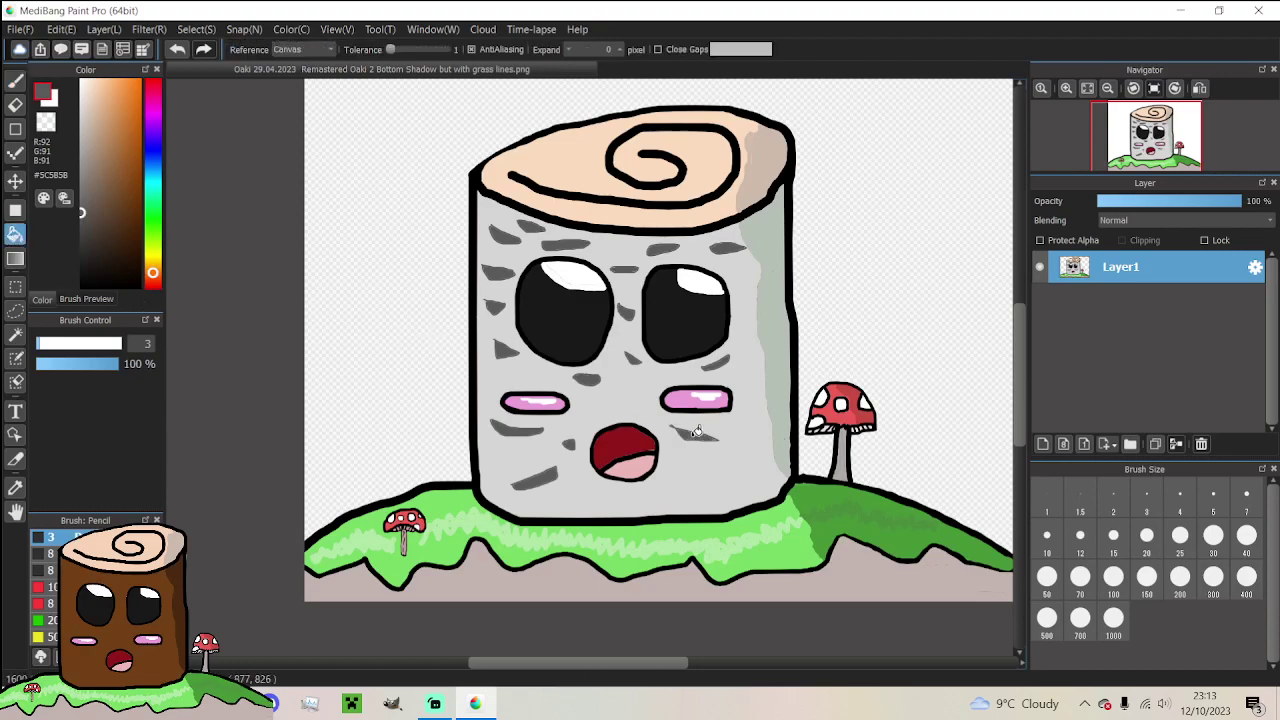
scroll(697, 402, up, 2)
scroll(720, 468, up, 1)
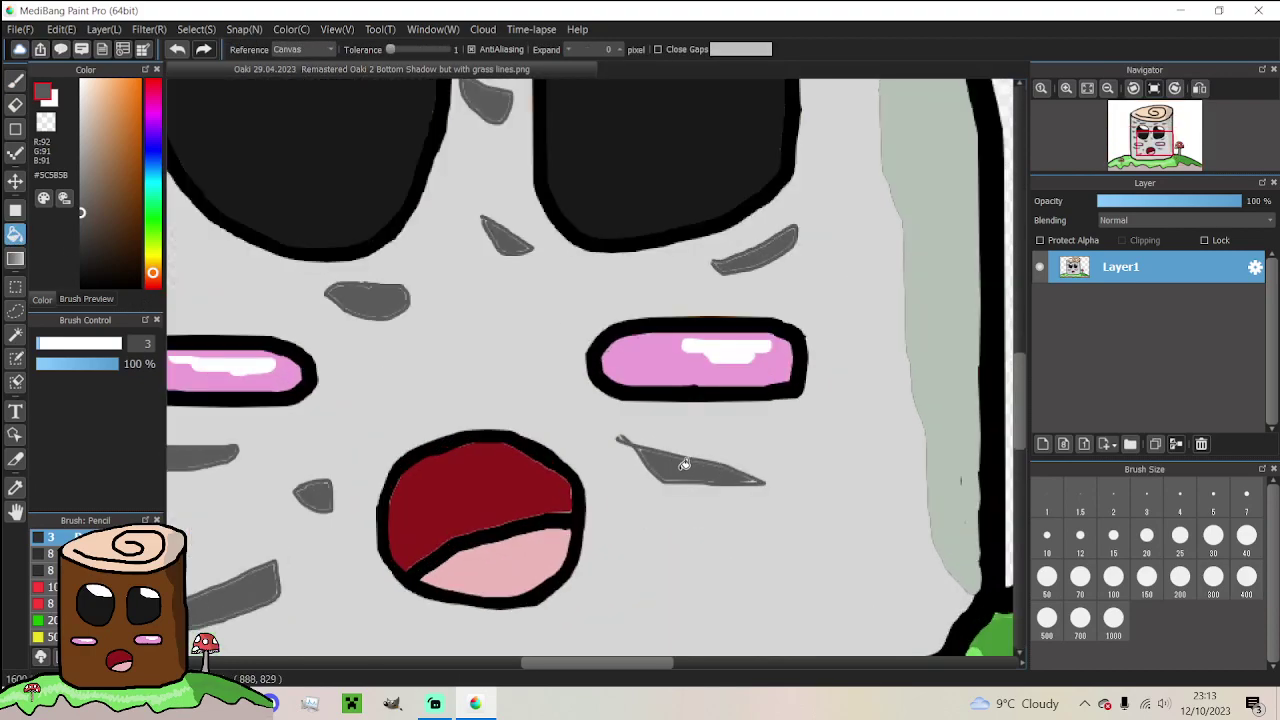
scroll(662, 455, down, 1)
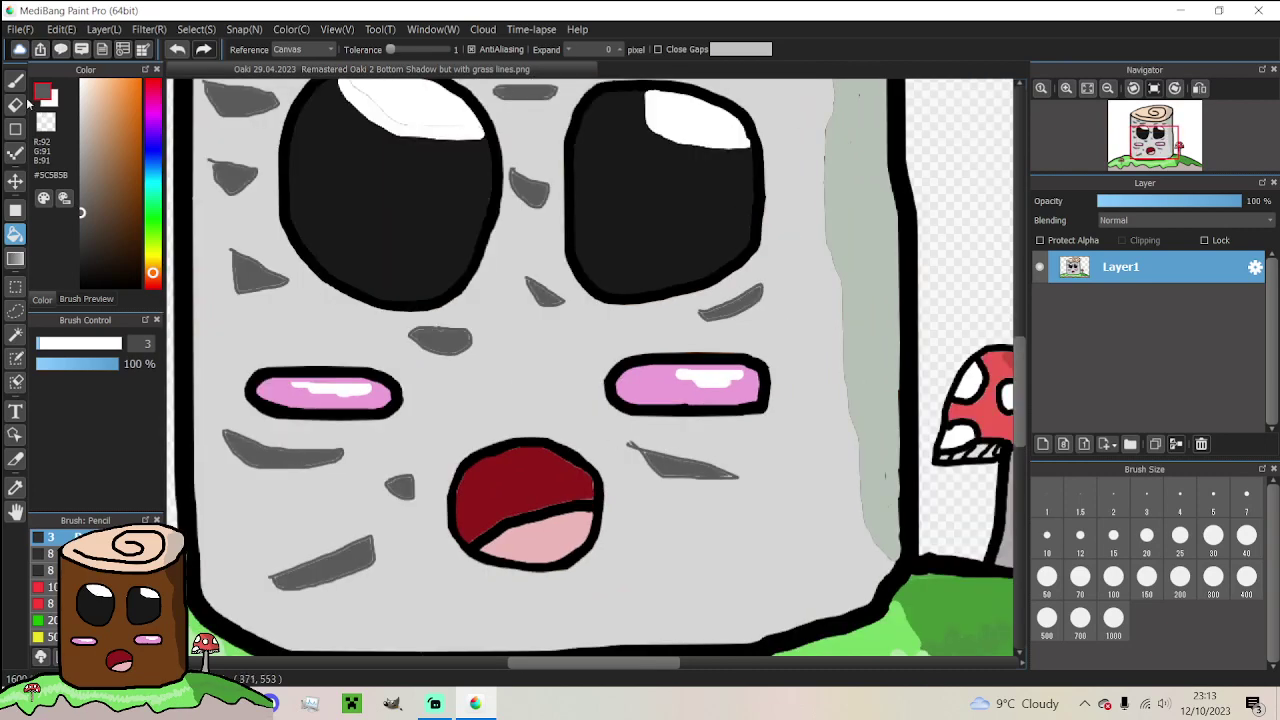
Outline a slanted bark patch to the lower right of the mouth and a curved one to its lower left, and fill both dark grey
key(b)
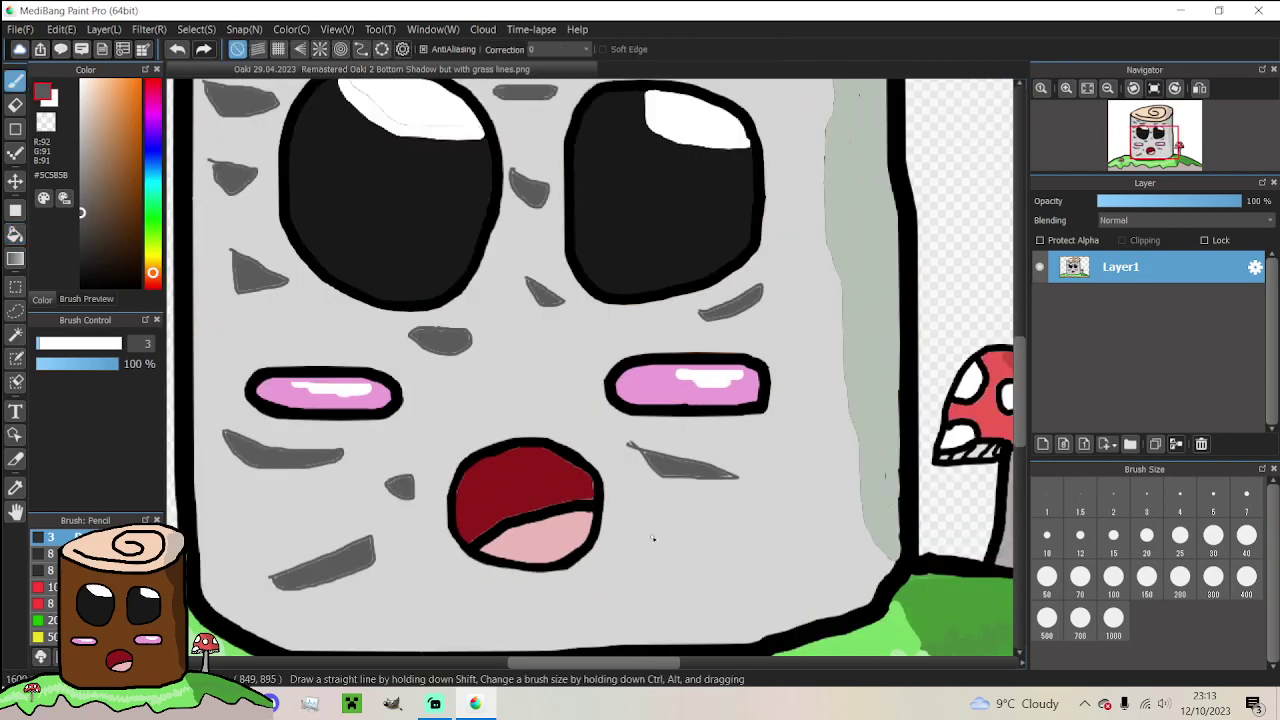
mouse_move(652, 538)
mouse_down()
mouse_move(732, 517)
mouse_move(724, 535)
mouse_move(650, 560)
mouse_up()
drag(415, 592, 460, 604)
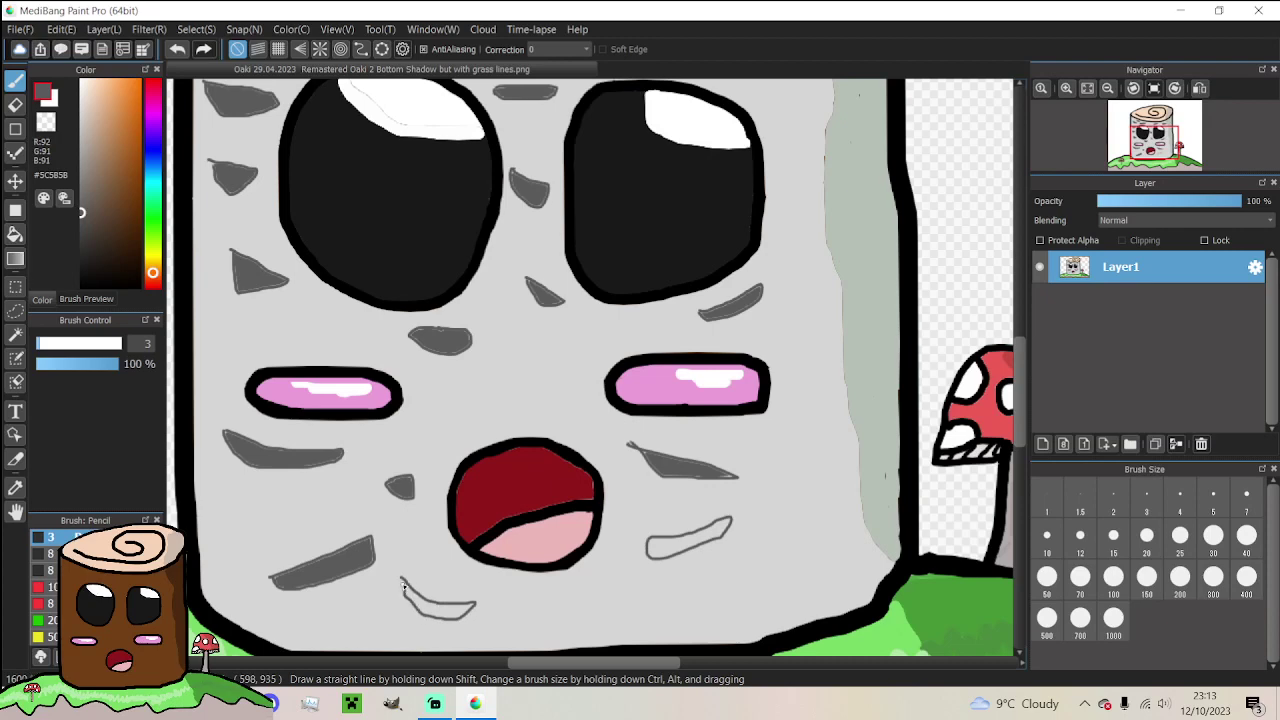
click(15, 233)
click(470, 605)
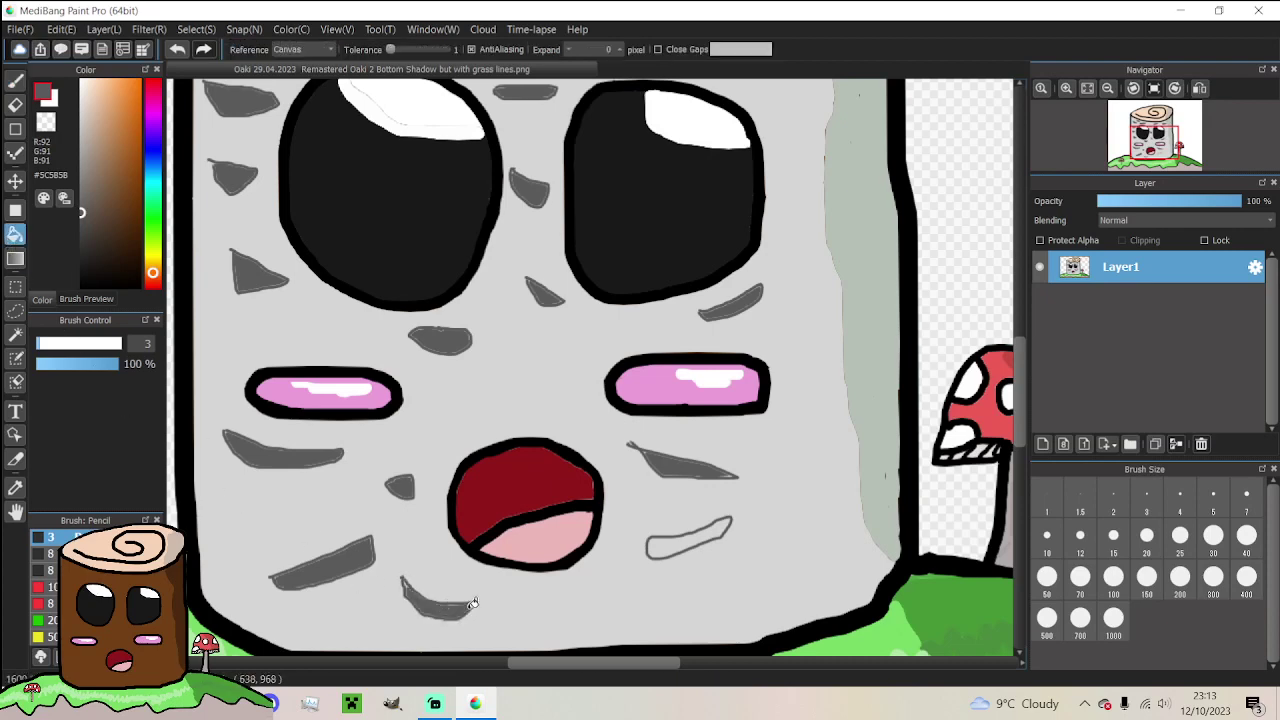
click(668, 540)
scroll(590, 370, down, 3)
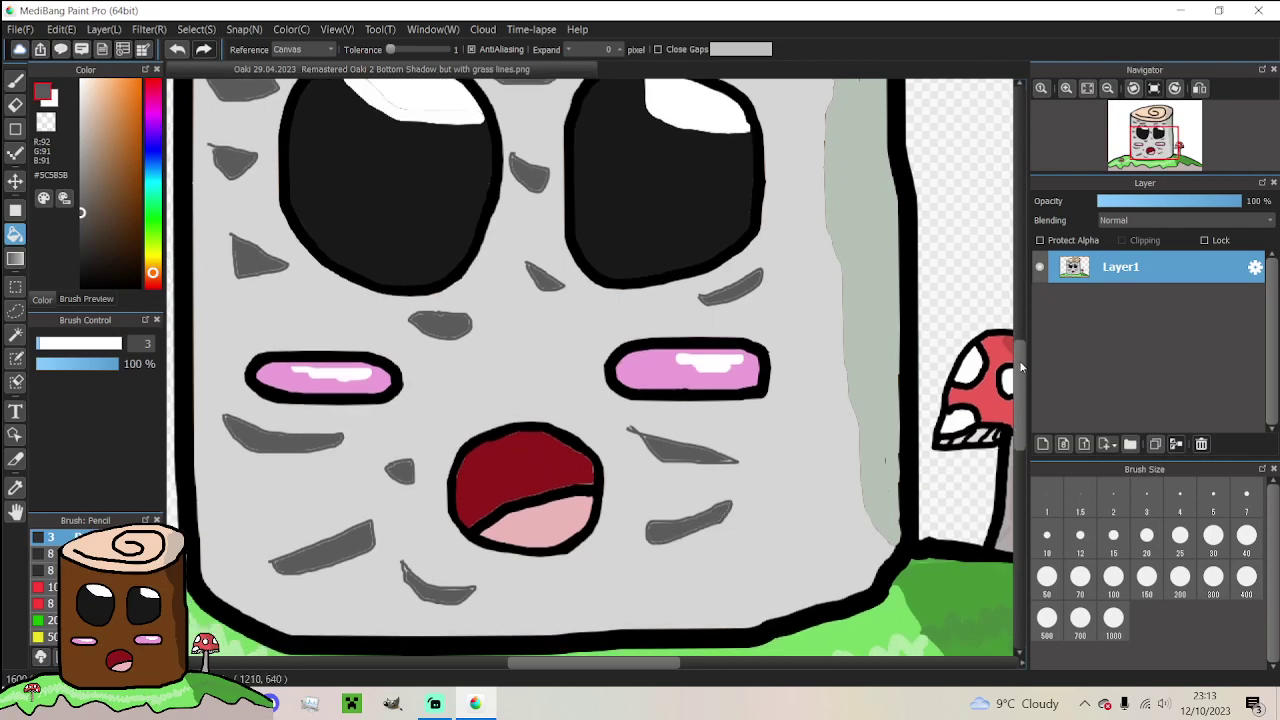
click(15, 81)
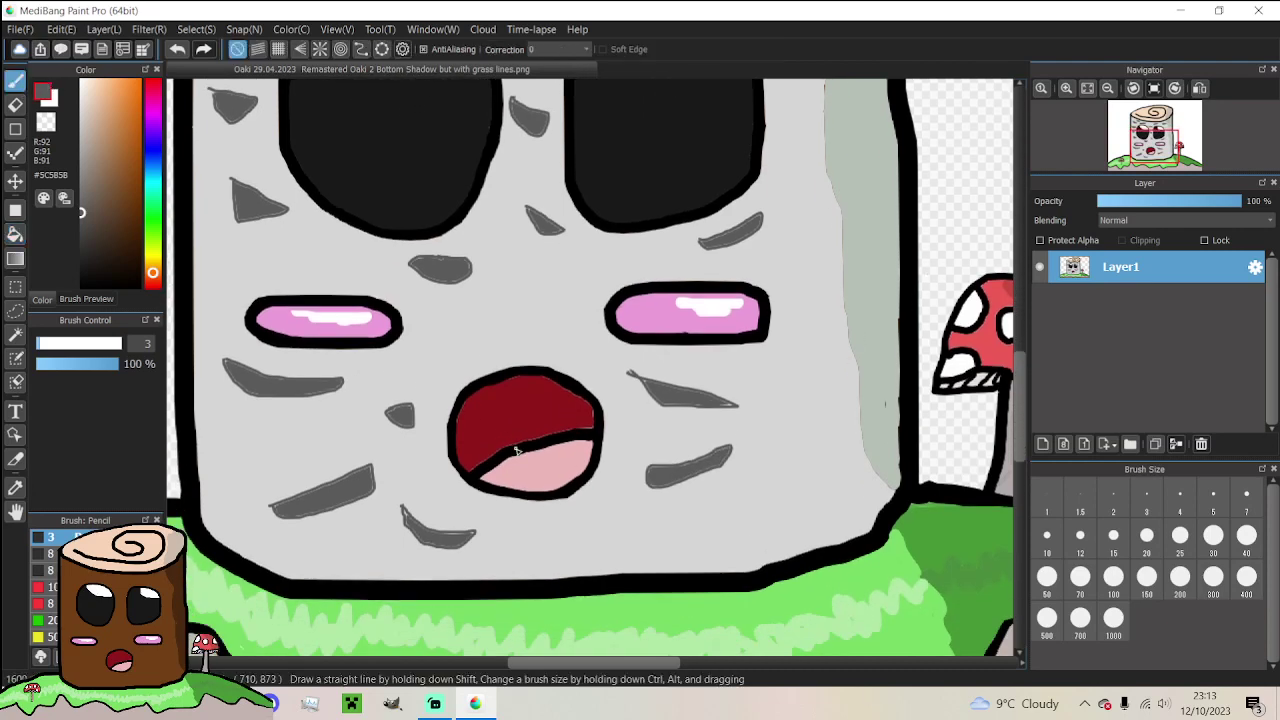
Outline a small slanted bark patch near the trunk's base, to the lower right of the mouth, and fill it dark grey #5C5B5B
drag(614, 534, 643, 525)
click(15, 233)
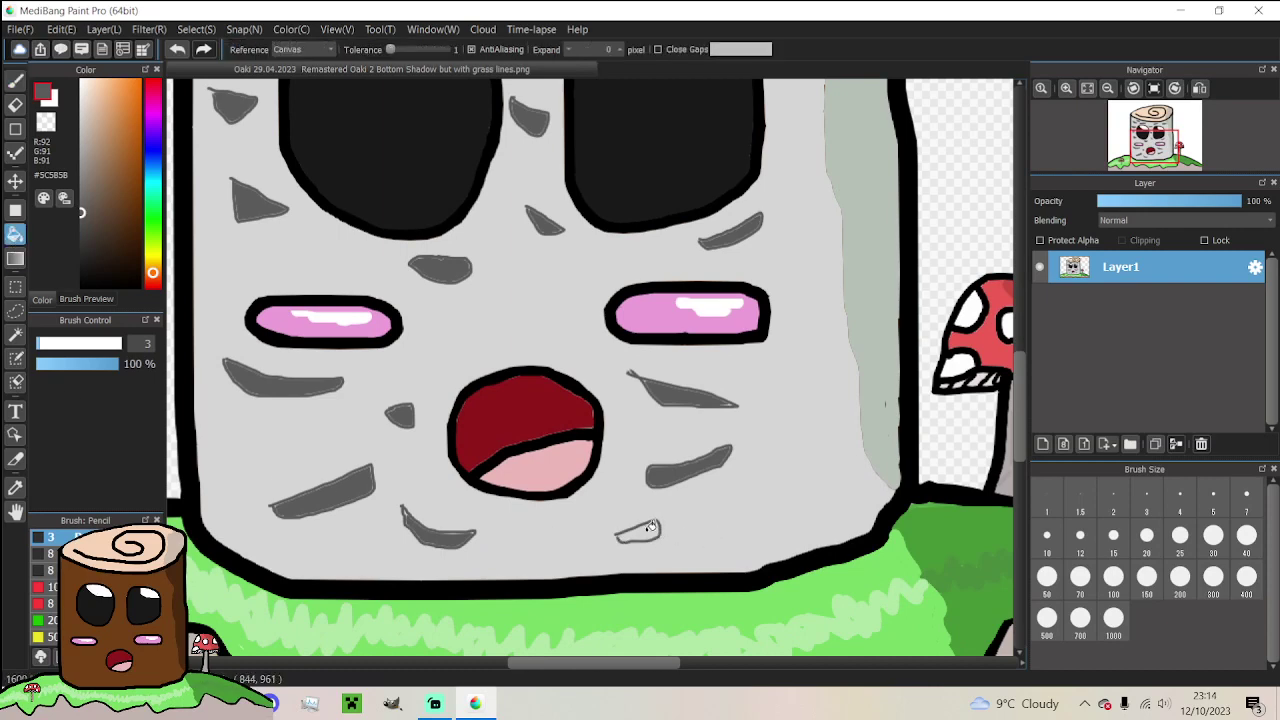
click(15, 81)
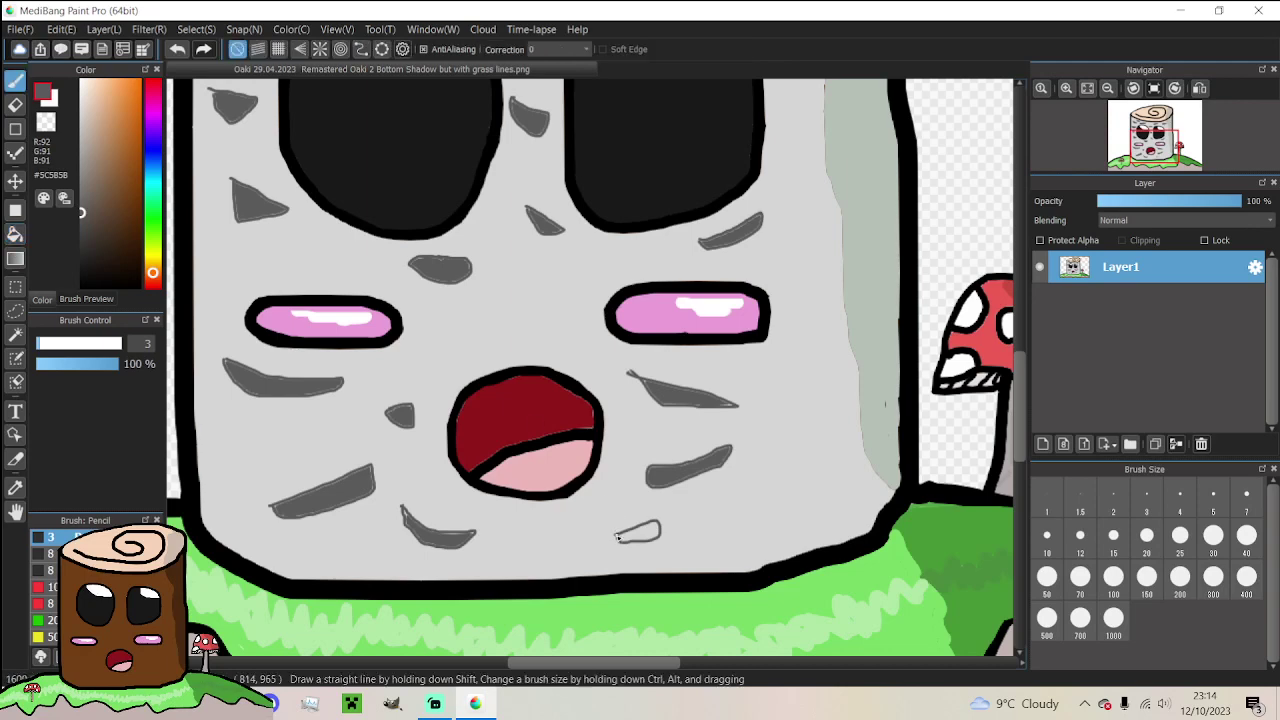
click(15, 233)
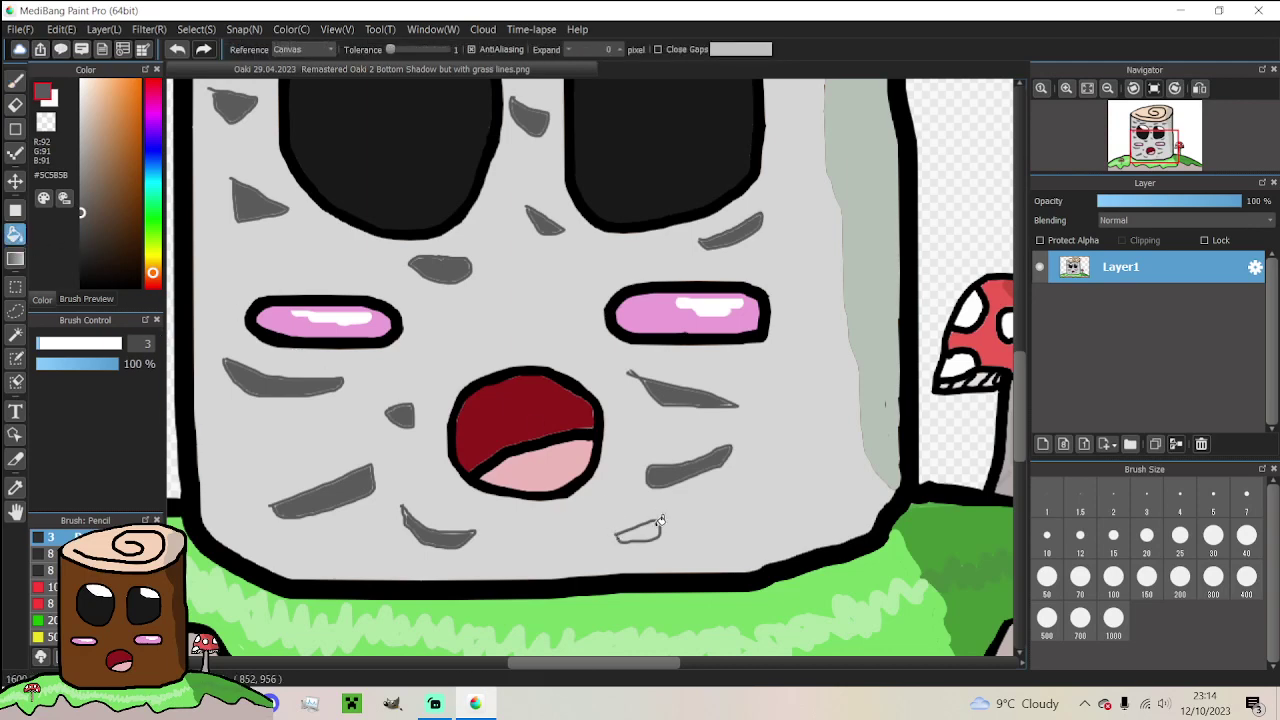
click(645, 529)
scroll(655, 516, down, 2)
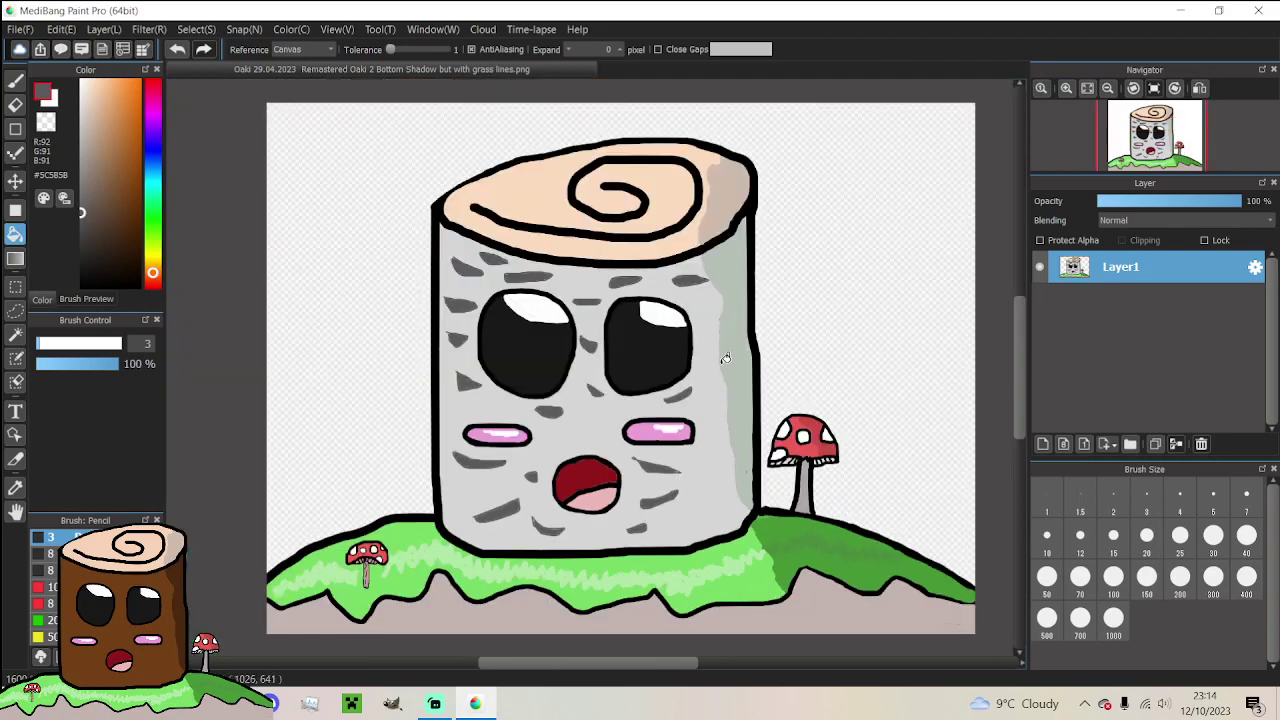
Set the colour to brownish grey #5A544F and draw and fill a small oval bark patch in the upper part of the trunk's shaded strip
scroll(720, 355, up, 1)
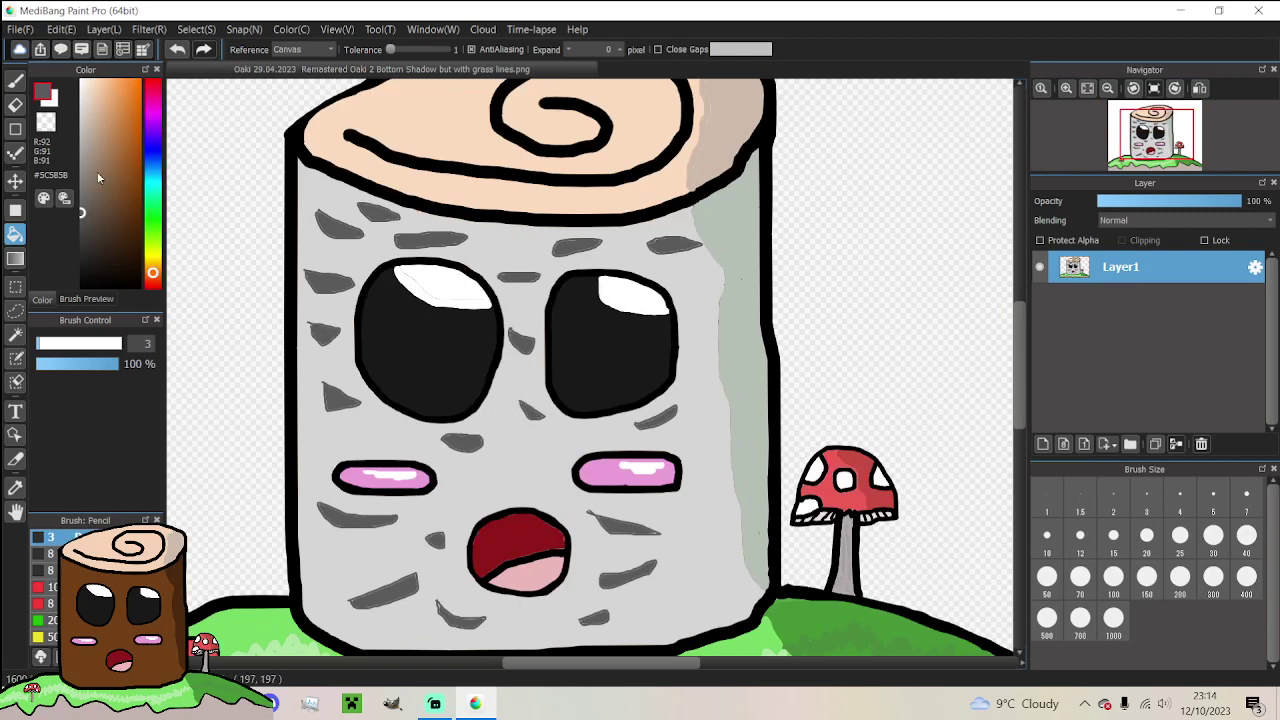
click(86, 215)
key(b)
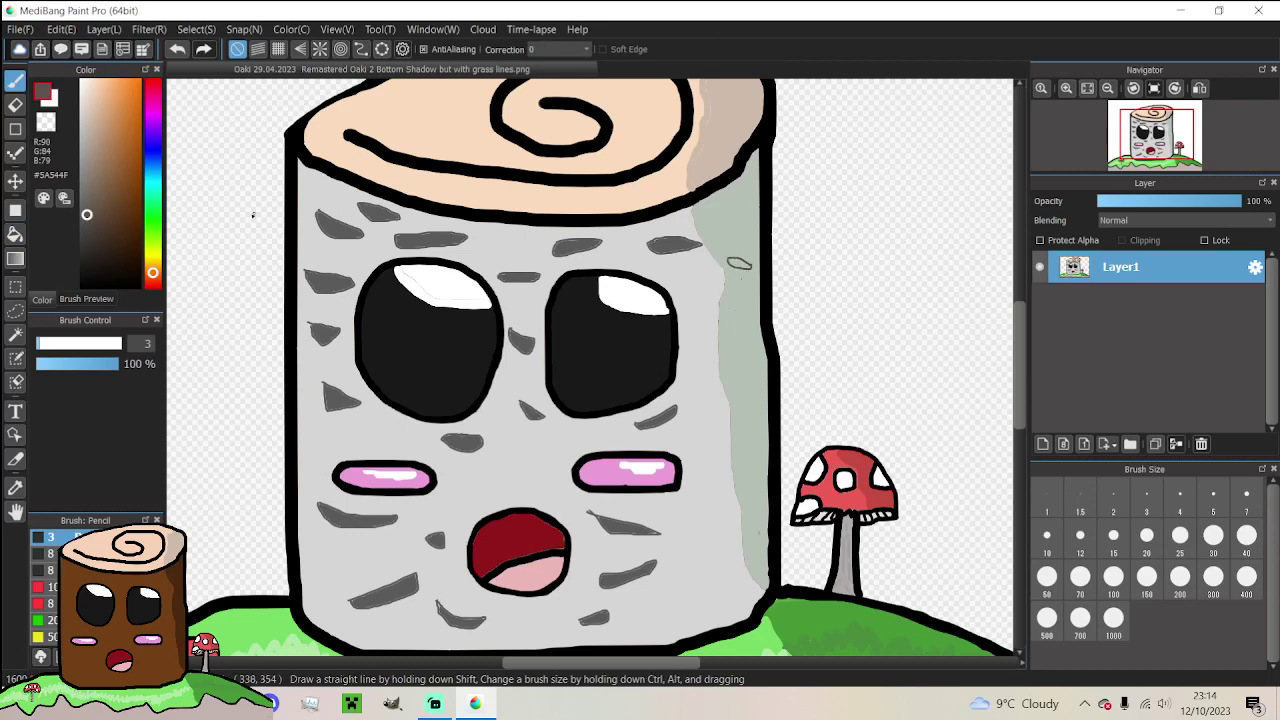
key(g)
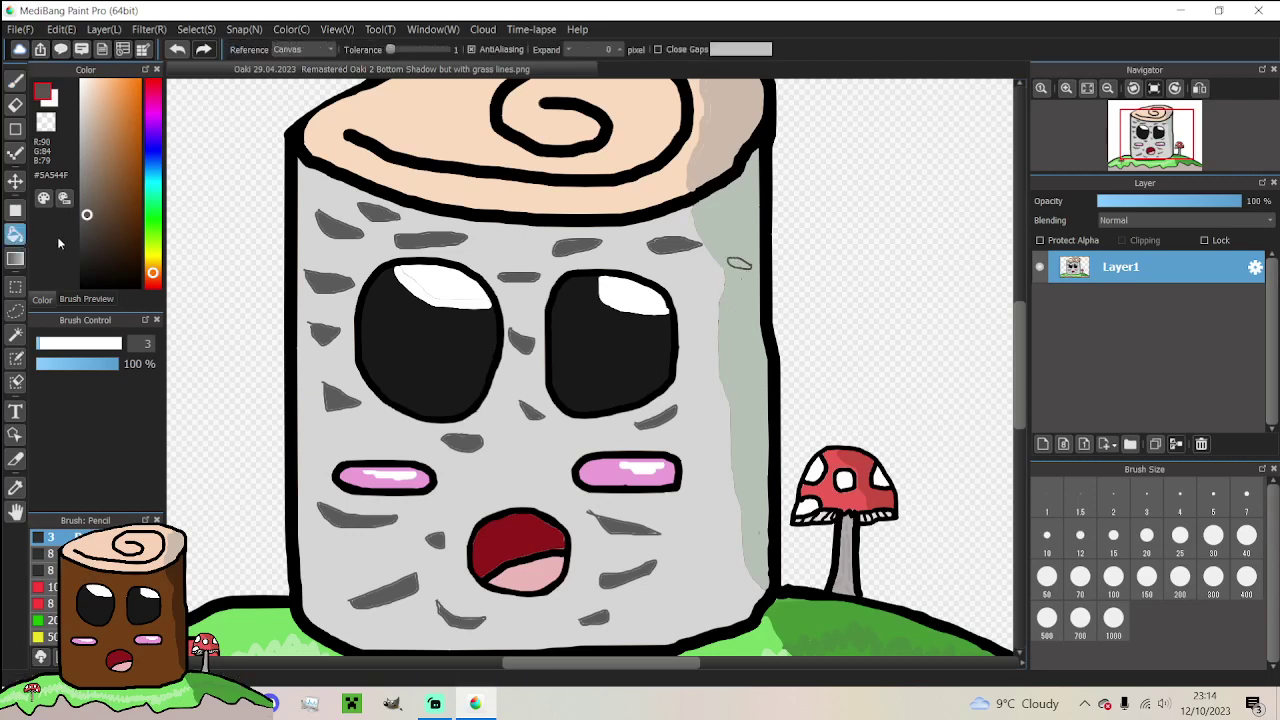
click(738, 263)
Outline a slanted crescent-shaped bark patch at the top of the shaded strip and bucket-fill it with #5A544F
click(16, 80)
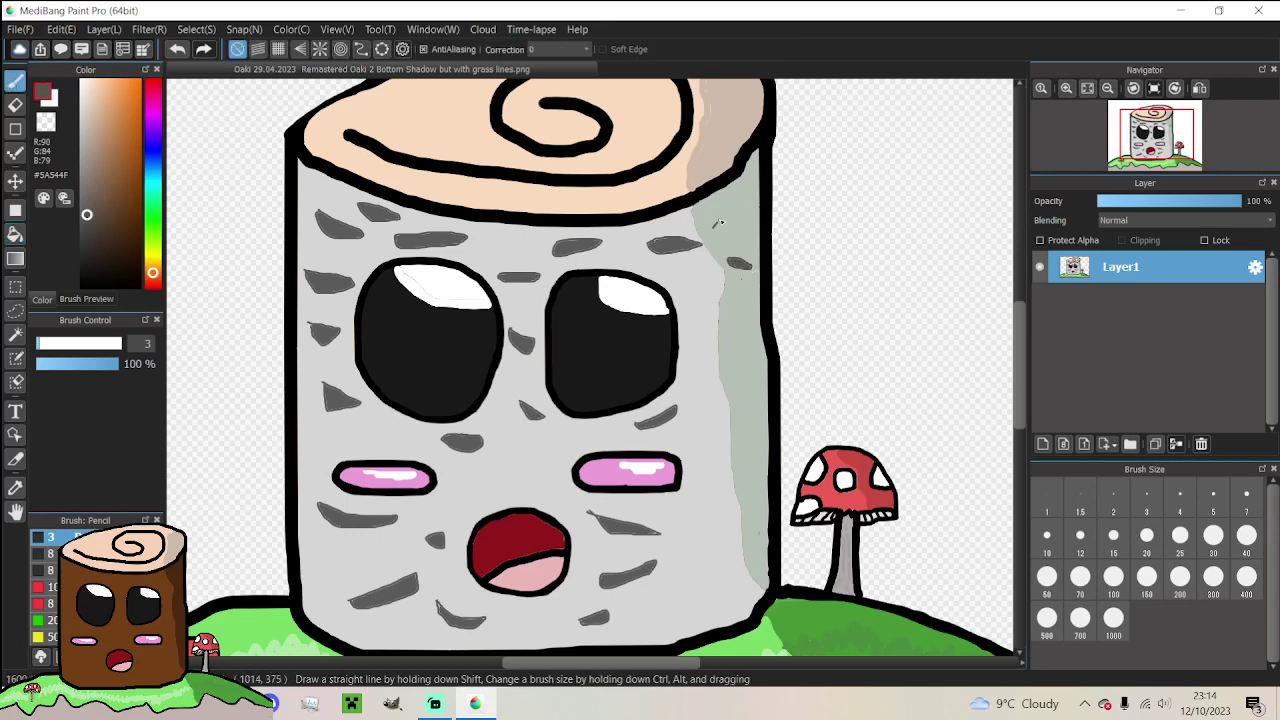
drag(724, 213, 713, 227)
scroll(714, 226, up, 3)
drag(708, 193, 709, 200)
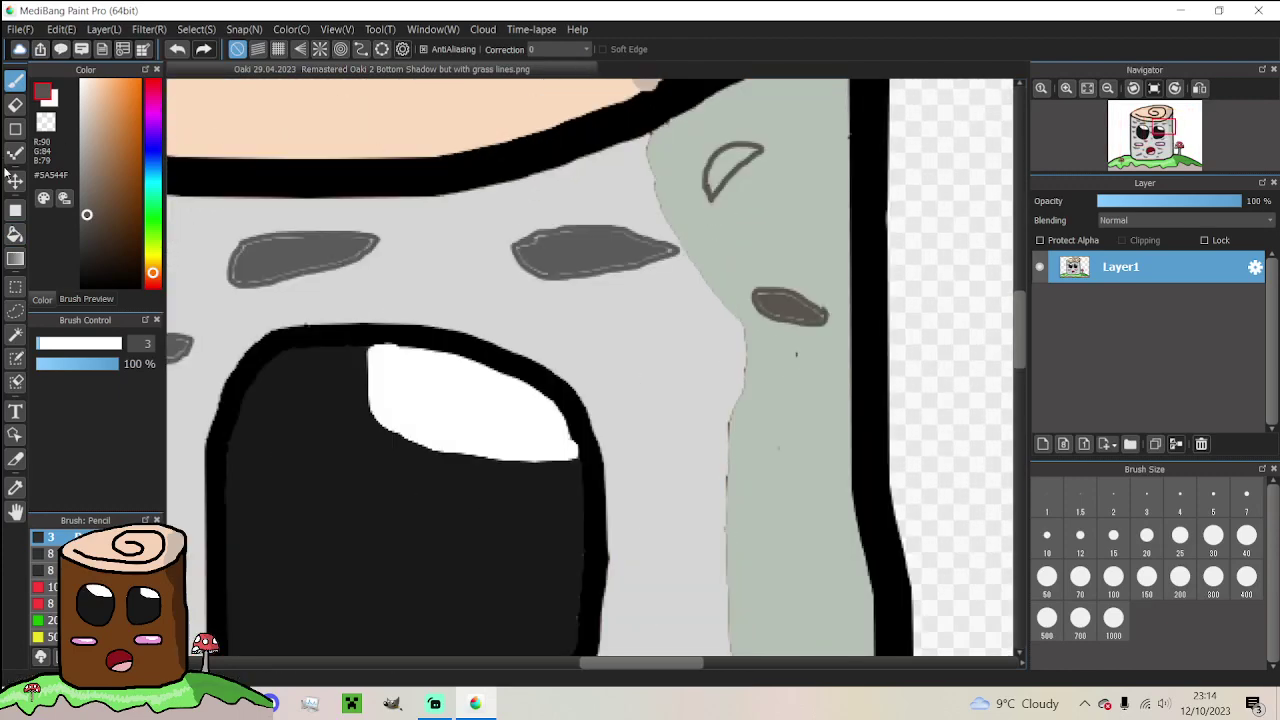
click(18, 234)
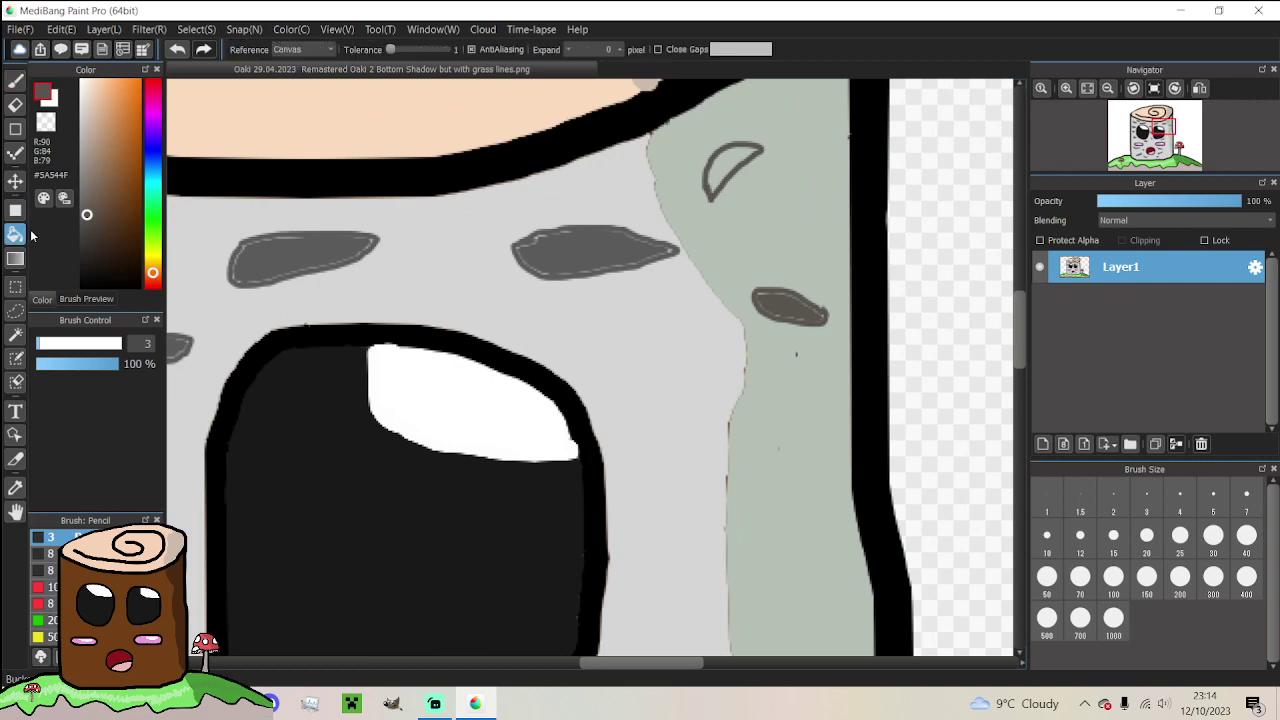
click(731, 162)
scroll(743, 238, down, 3)
scroll(760, 352, up, 2)
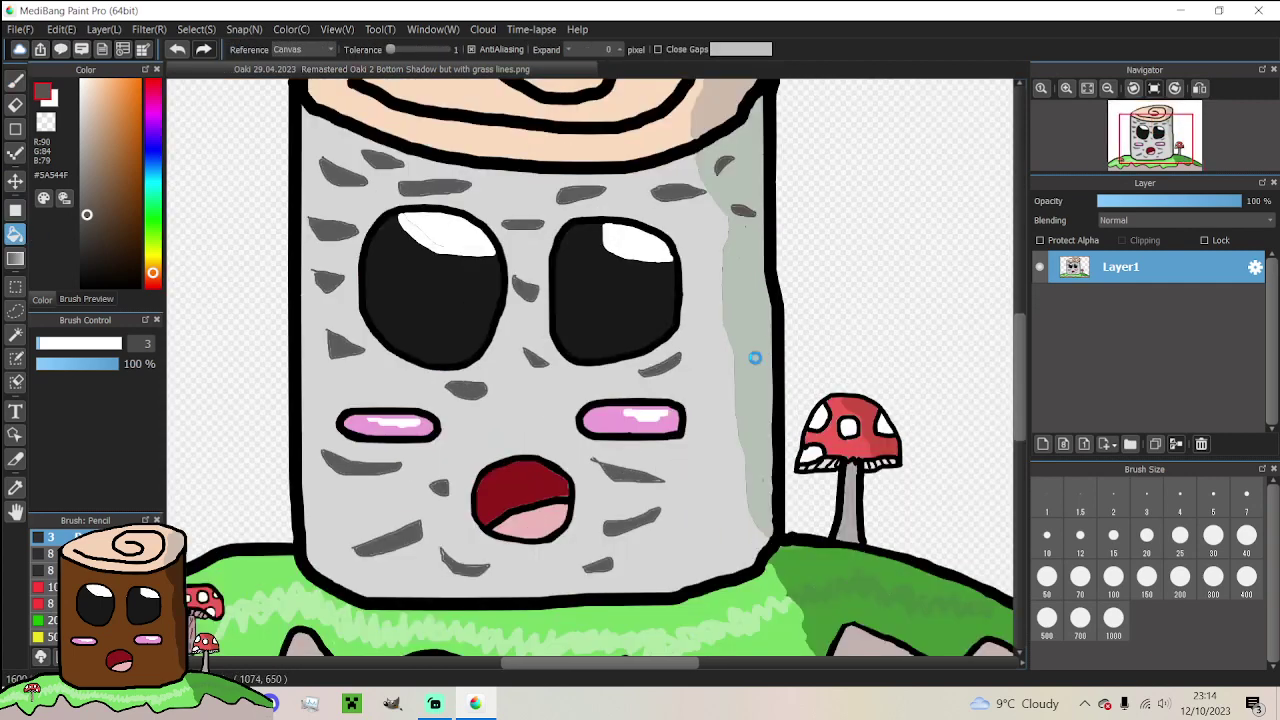
Draw a bent bark patch in the shaded strip level with the right eye and fill it with #5A544F
click(15, 80)
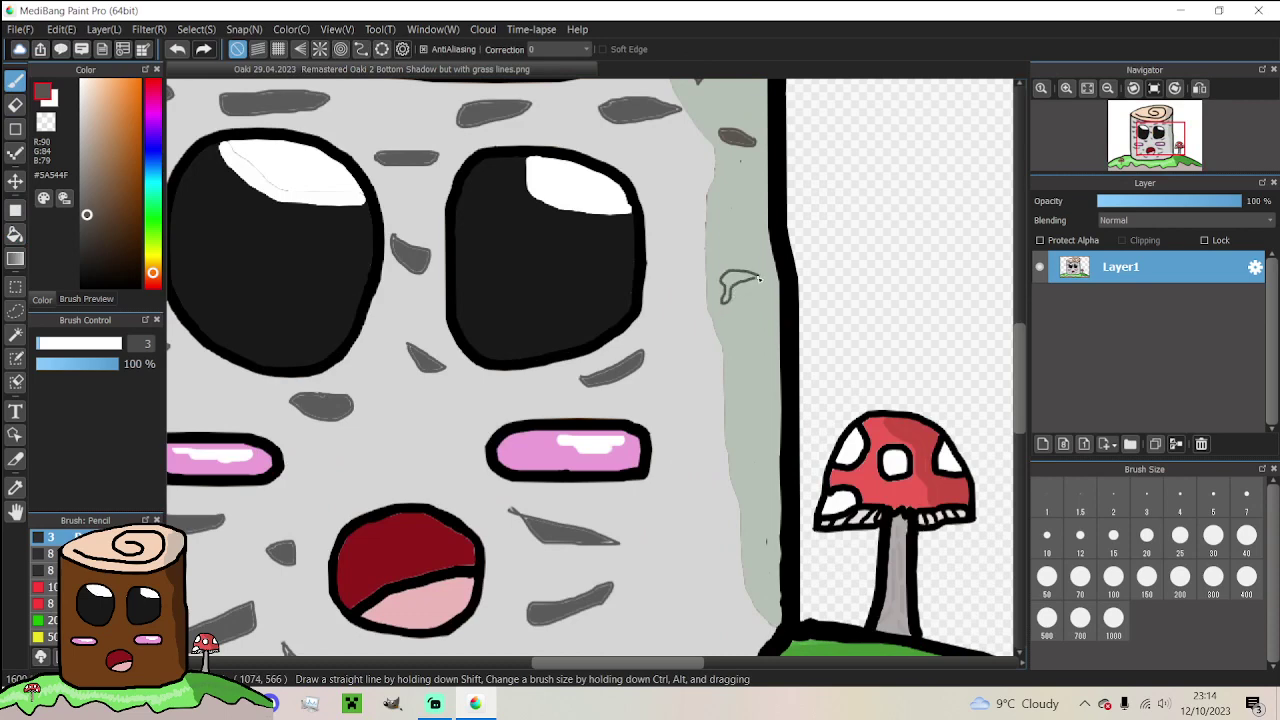
click(15, 233)
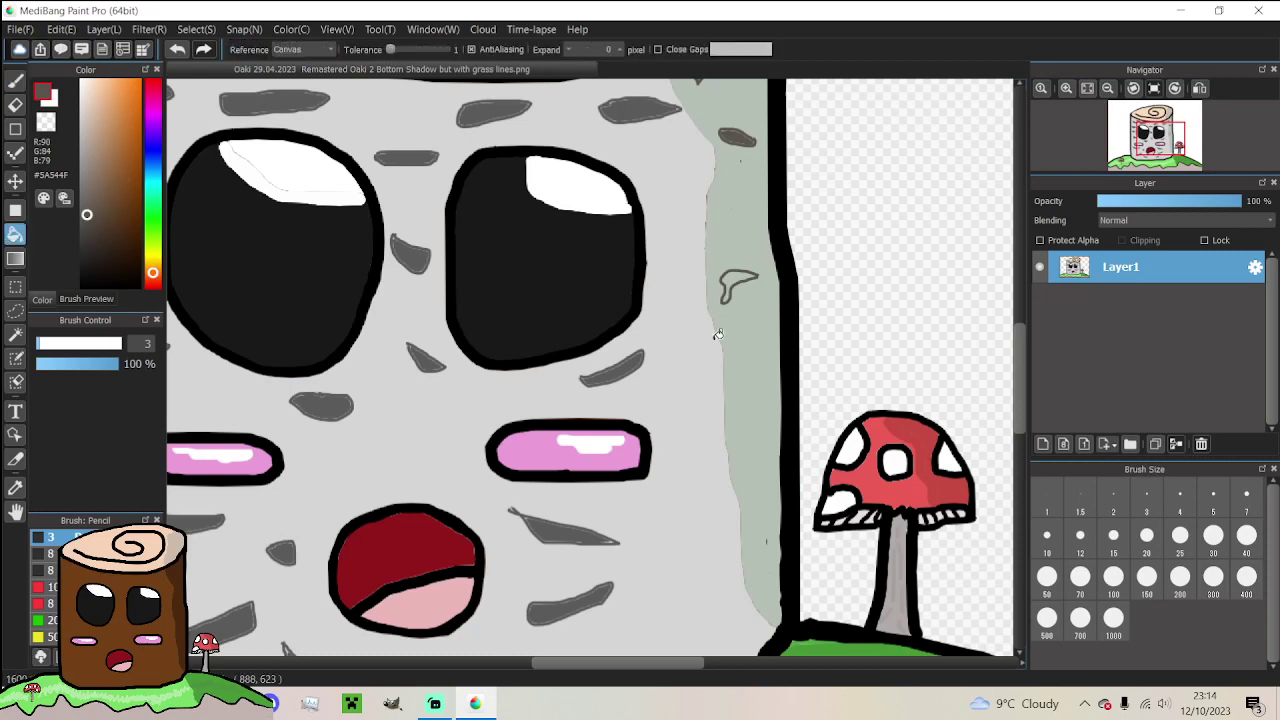
click(735, 283)
Sample dark grey #5C5B5B from an existing patch, then outline and fill a wavy bark patch to the lower right of the right eye
click(20, 84)
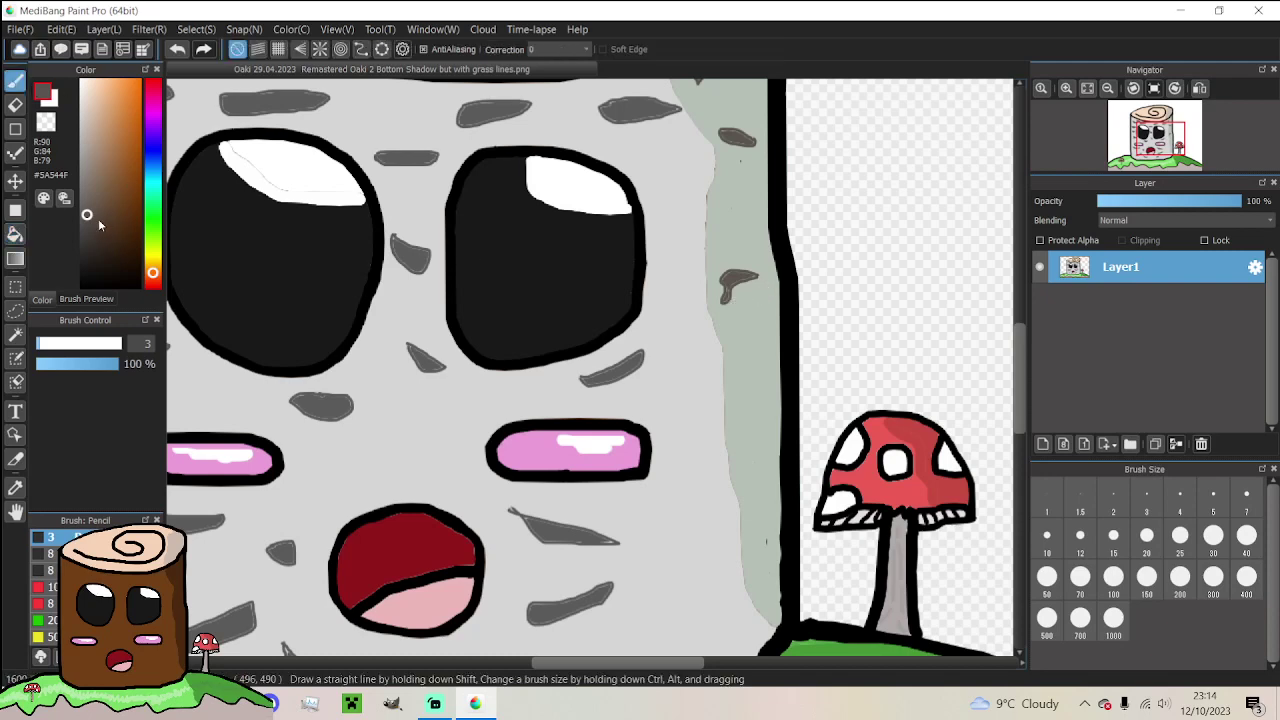
click(98, 218)
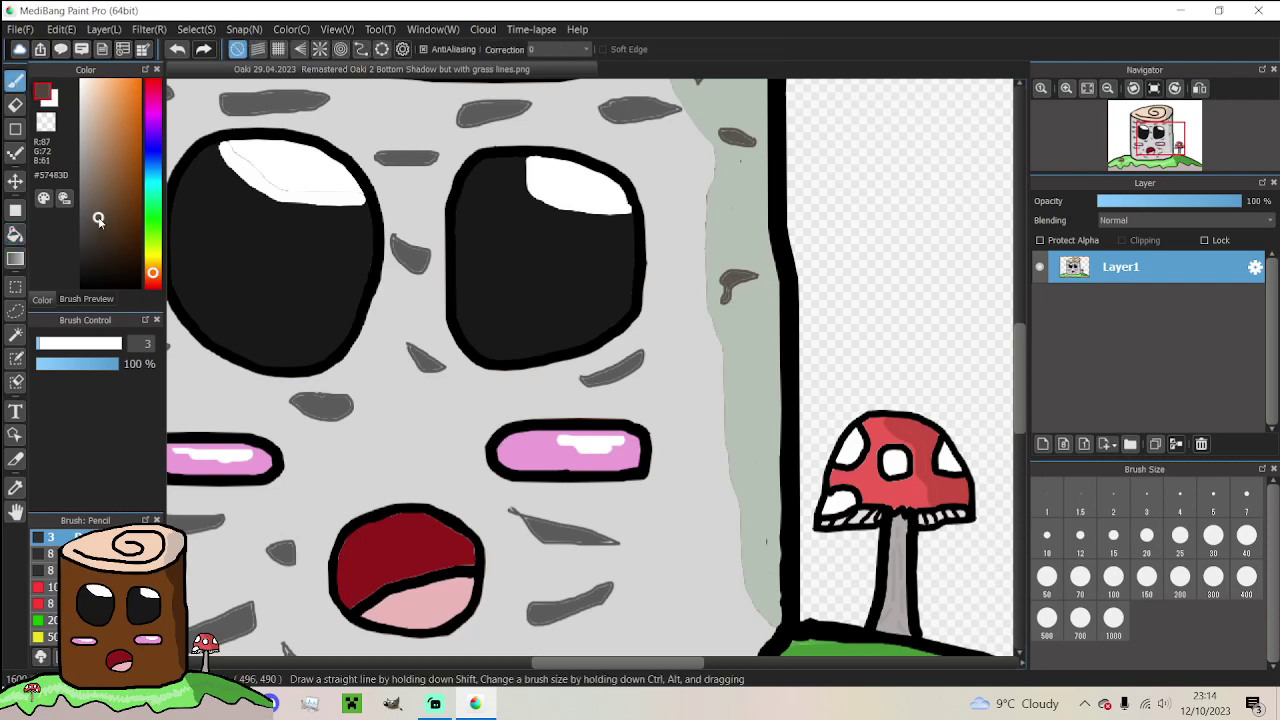
alt+click(625, 367)
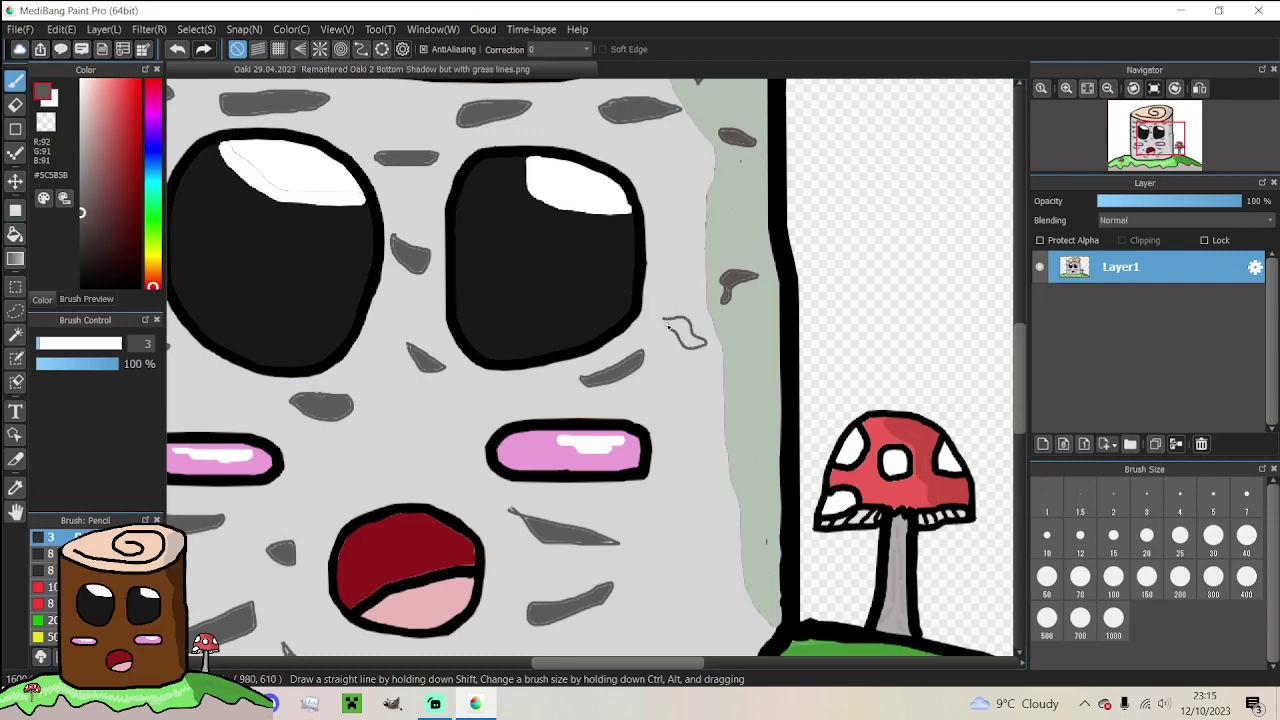
click(15, 233)
scroll(690, 370, down, 2)
scroll(696, 390, down, 1)
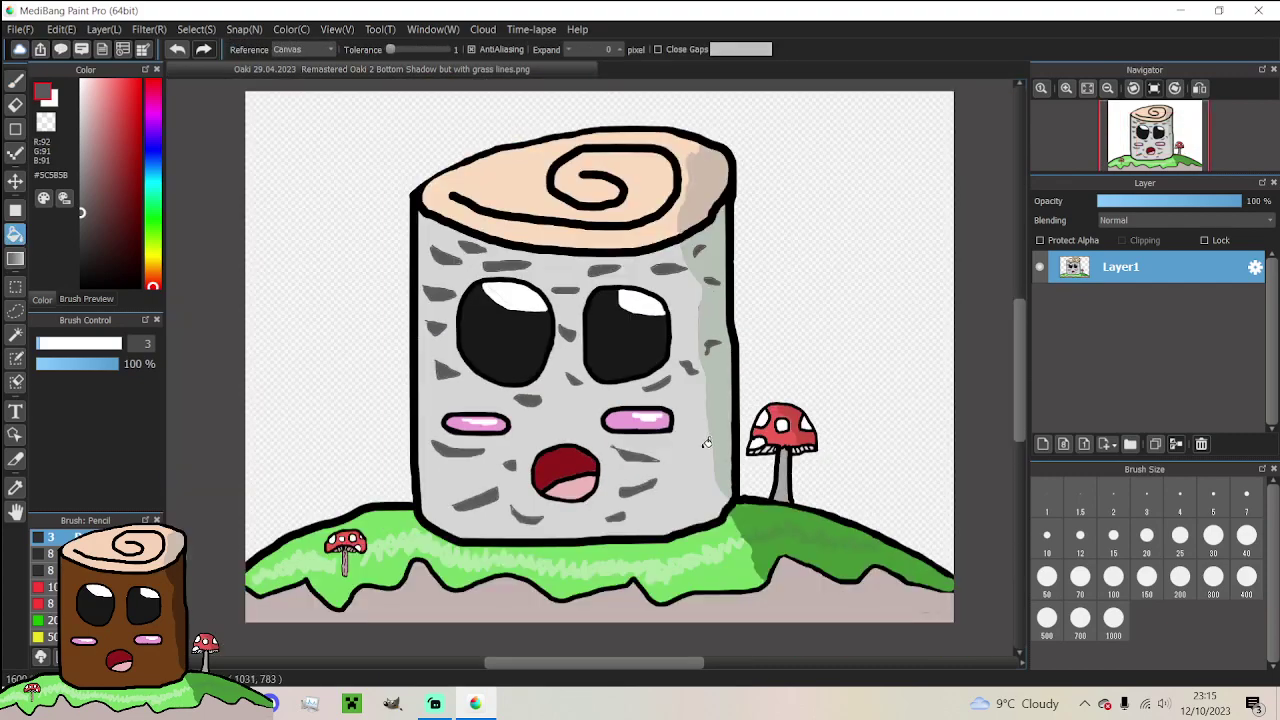
Outline an irregular upright bark patch to the lower right of the right cheek and bucket-fill it dark grey
scroll(700, 490, up, 2)
scroll(700, 490, up, 1)
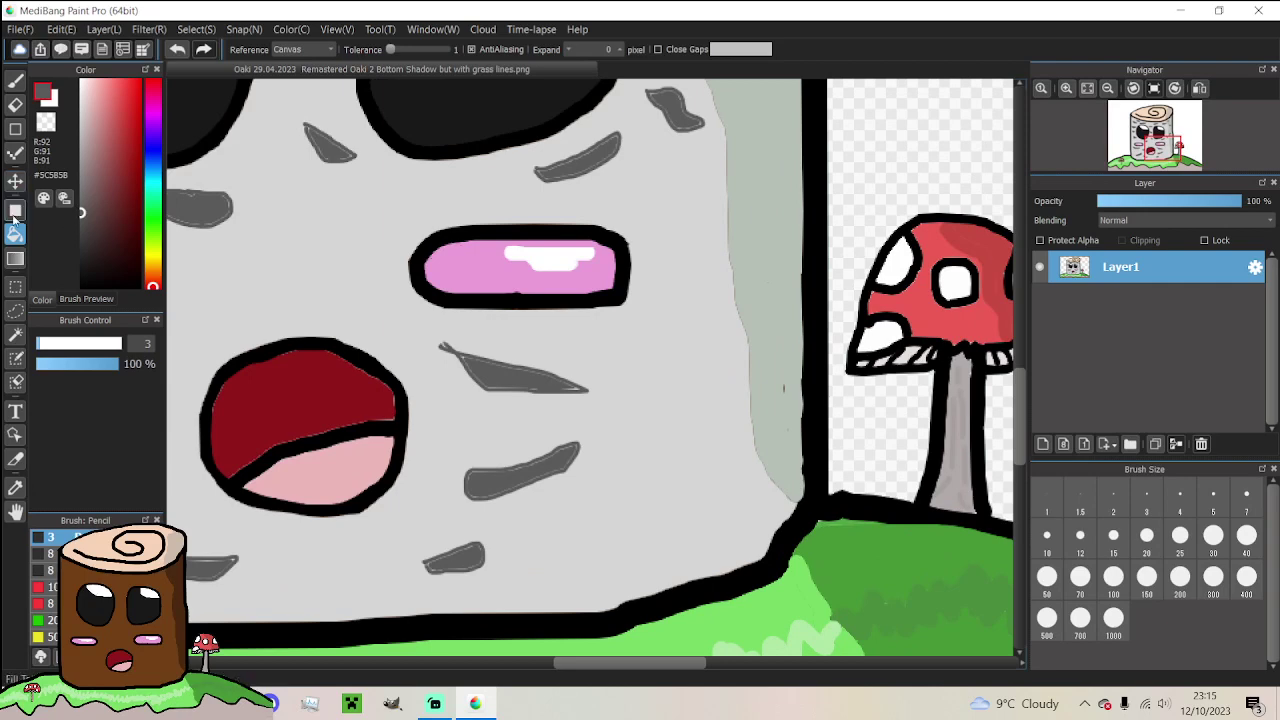
click(15, 80)
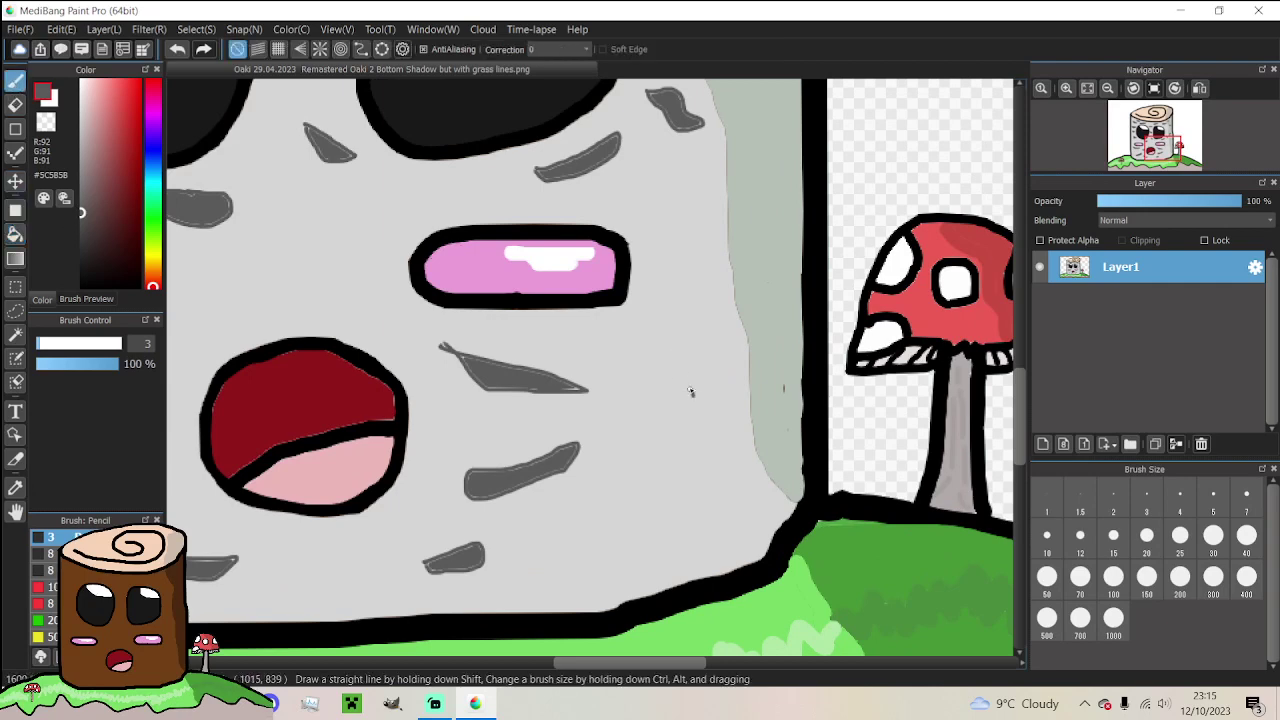
mouse_move(690, 392)
mouse_down()
mouse_move(659, 364)
mouse_move(668, 333)
mouse_move(682, 323)
mouse_move(721, 380)
mouse_up()
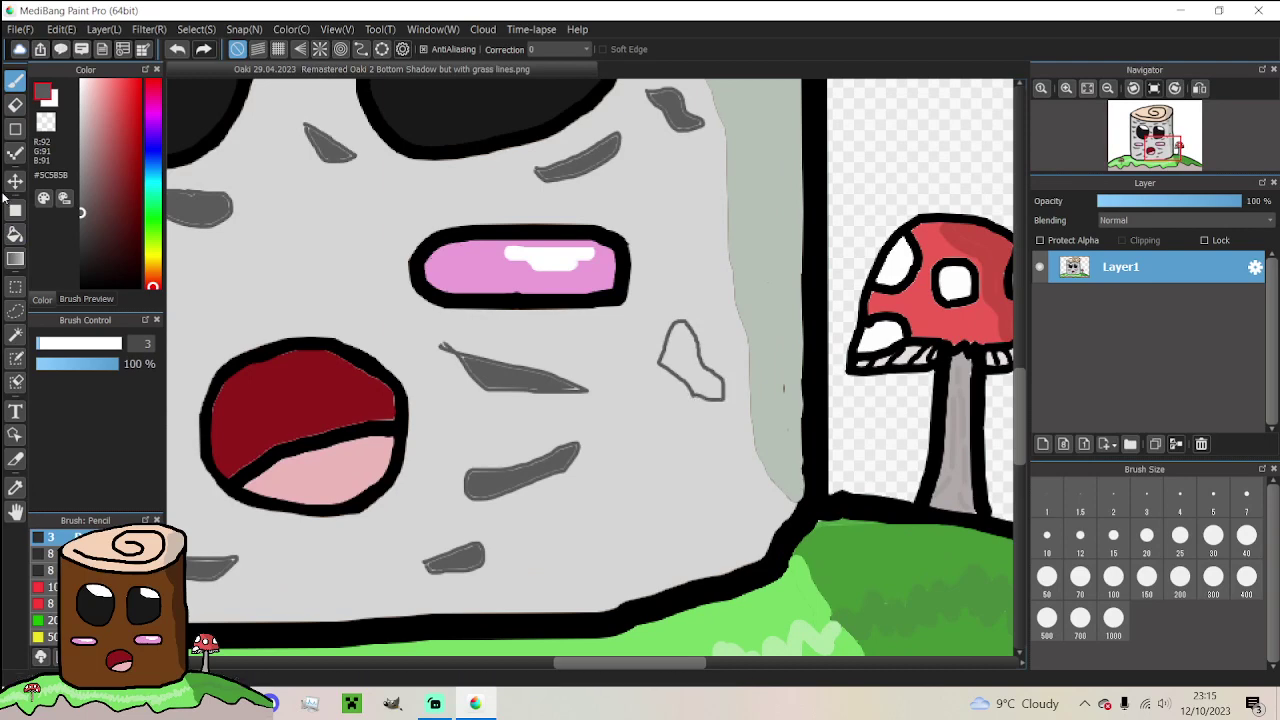
click(15, 233)
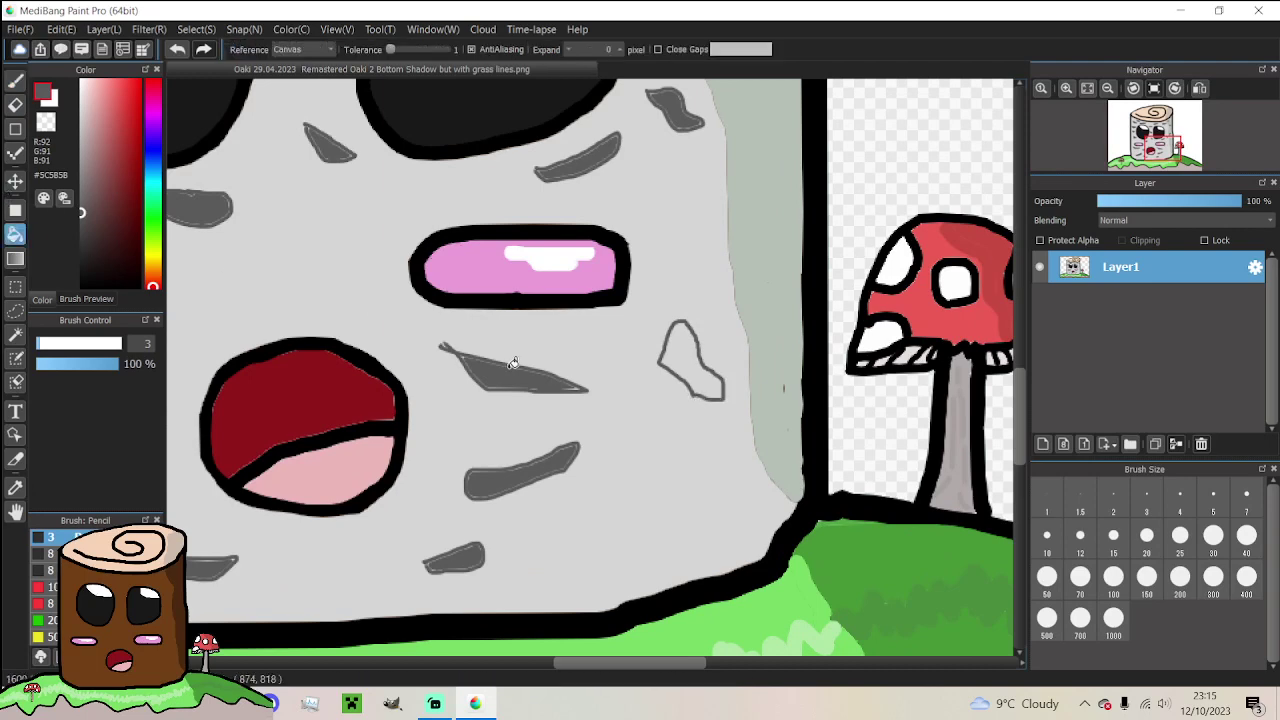
click(684, 328)
Draw a dome-shaped bark patch just above the mouth, between the cheeks, and fill it dark grey
key(ctrl+0)
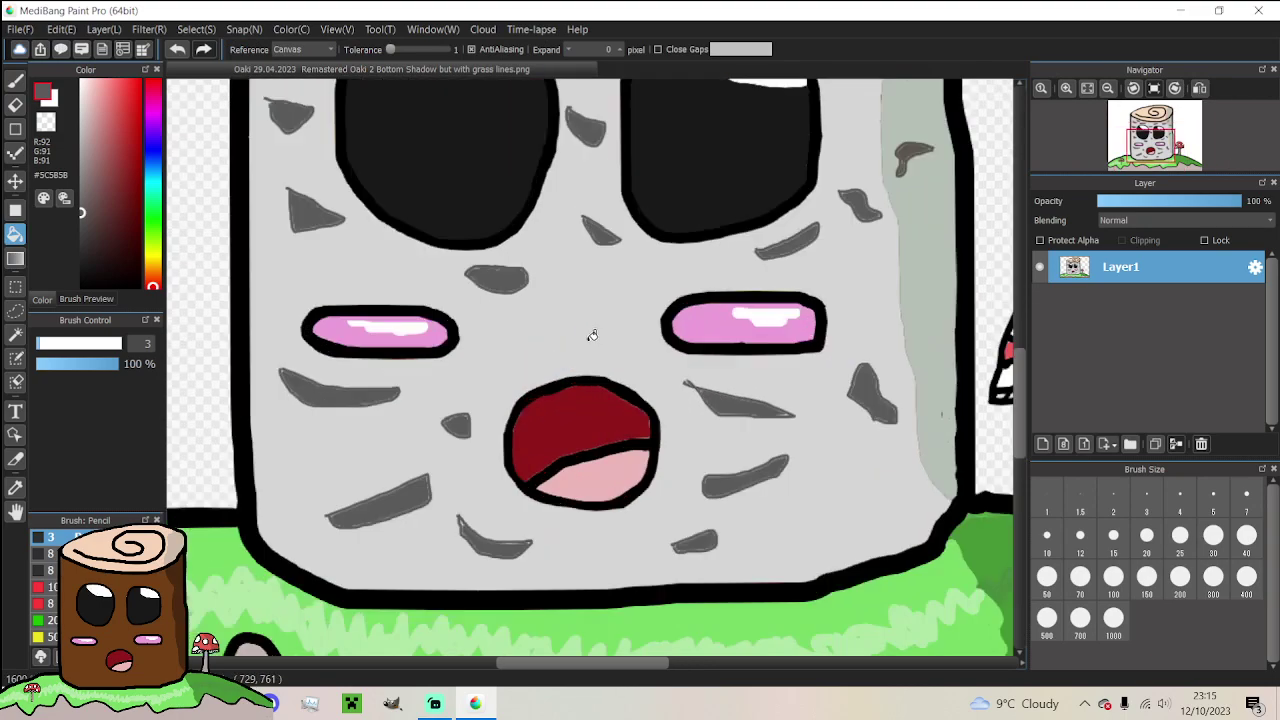
scroll(591, 334, up, 3)
key(b)
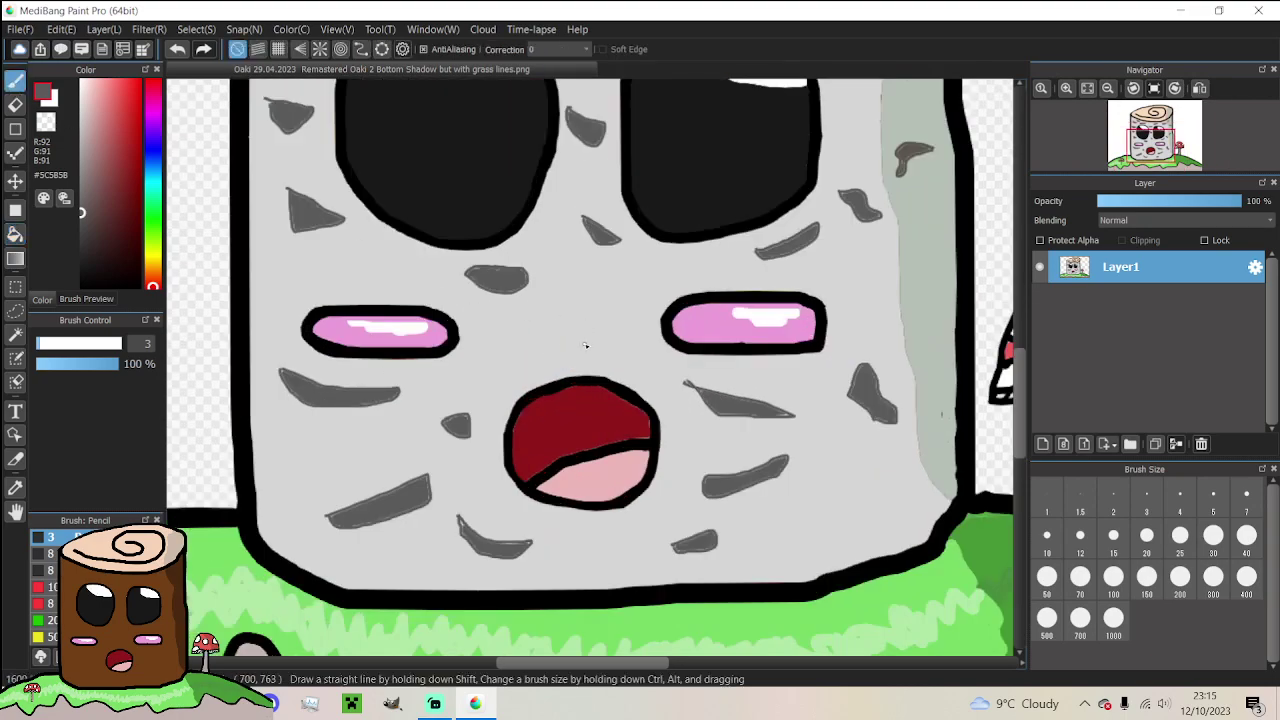
drag(618, 351, 562, 348)
click(16, 233)
click(607, 343)
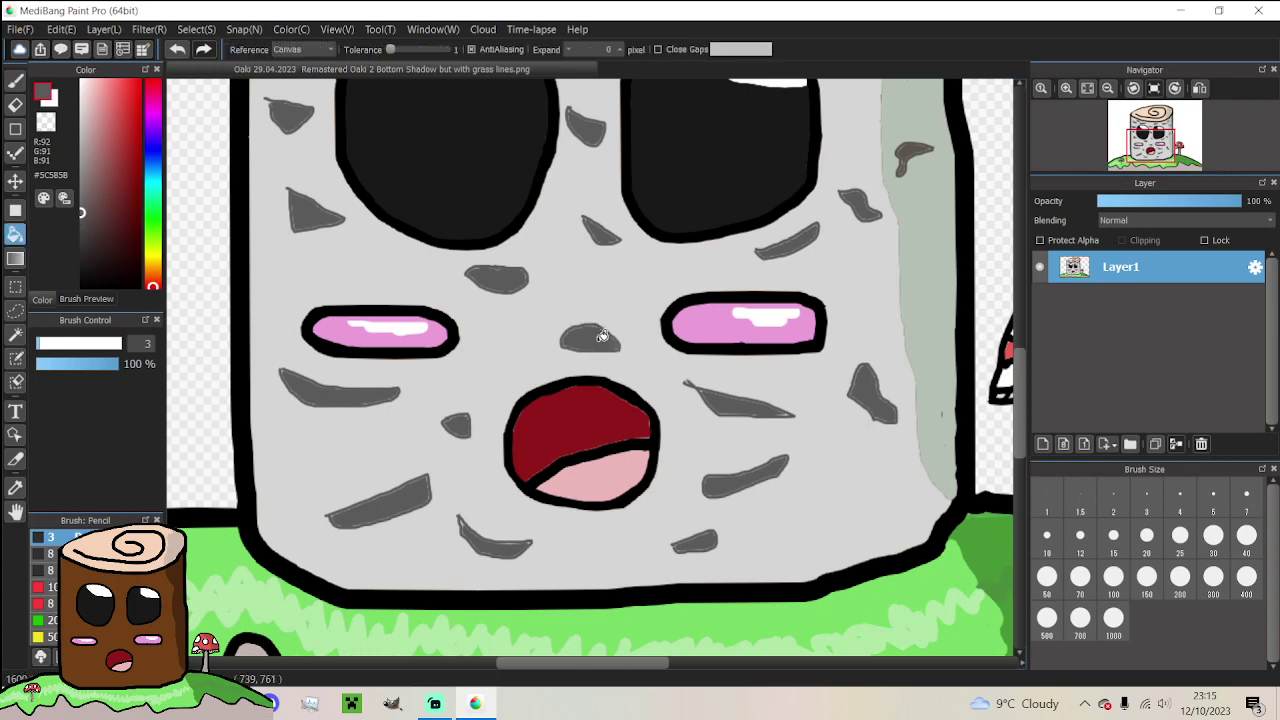
scroll(673, 396, down, 2)
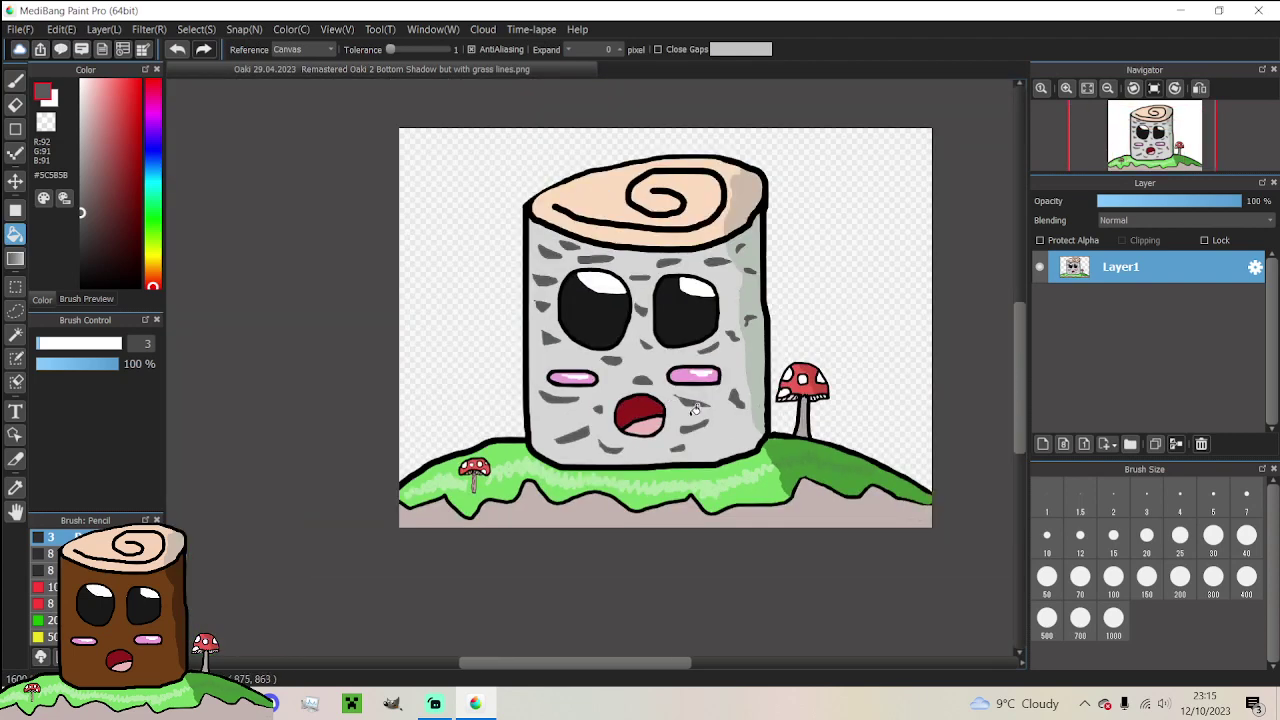
Switch to Streamlabs Desktop and make the New Blackout Transition source visible in the scene
click(434, 703)
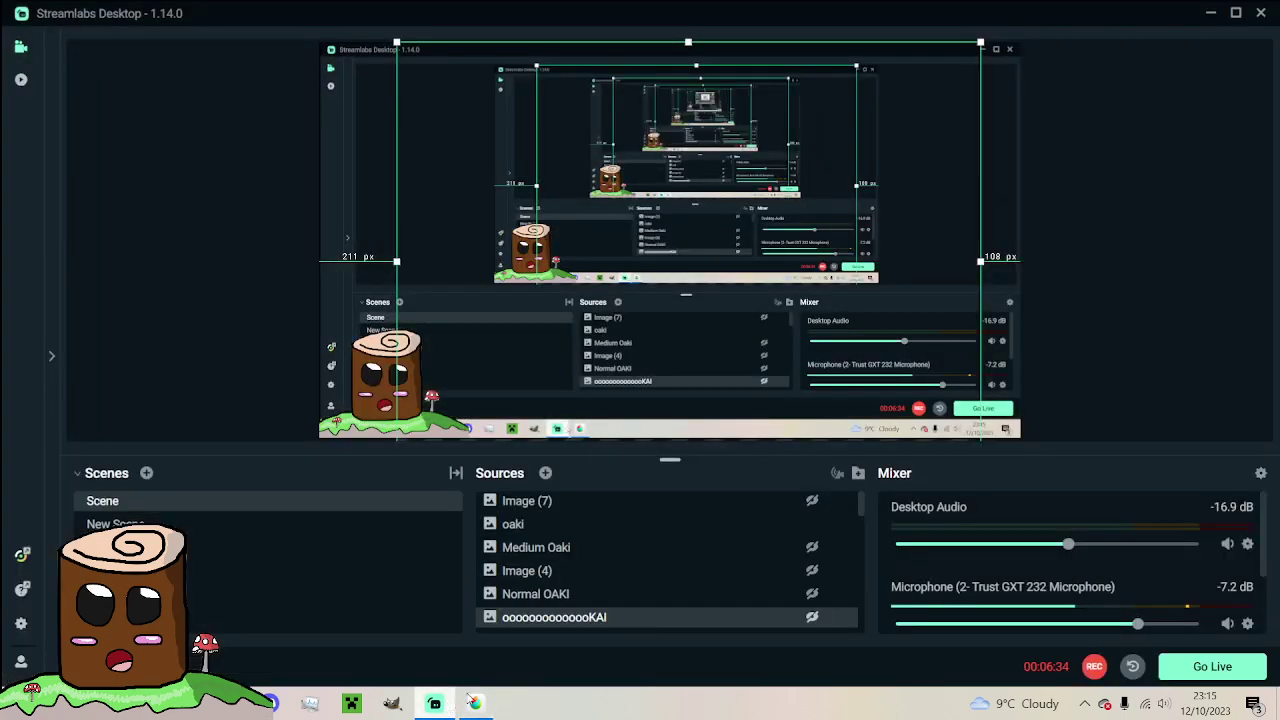
scroll(766, 603, down, 3)
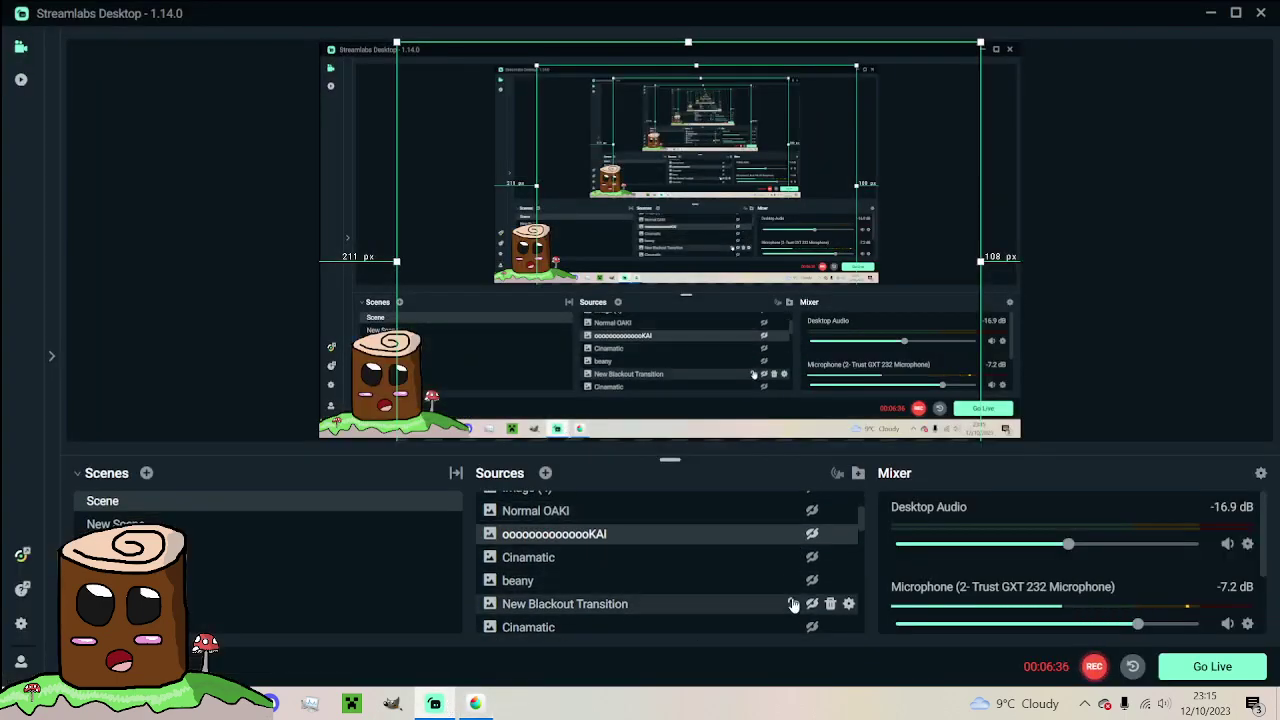
click(793, 604)
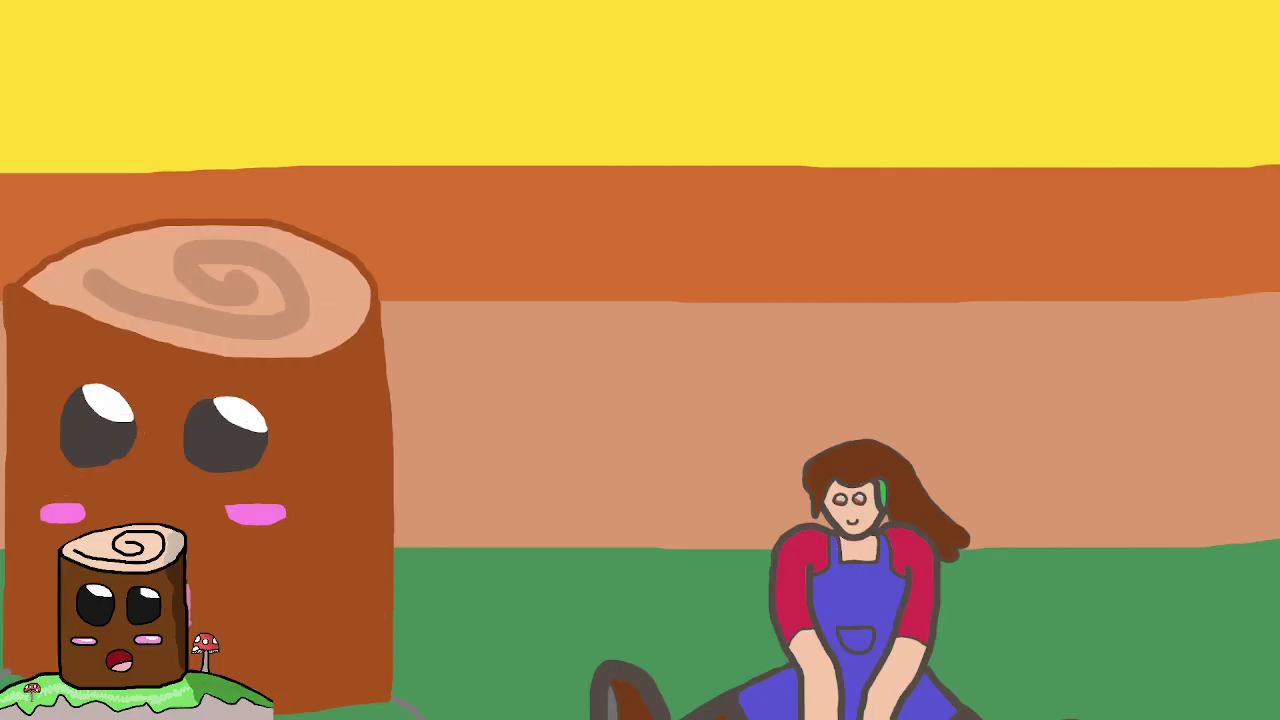
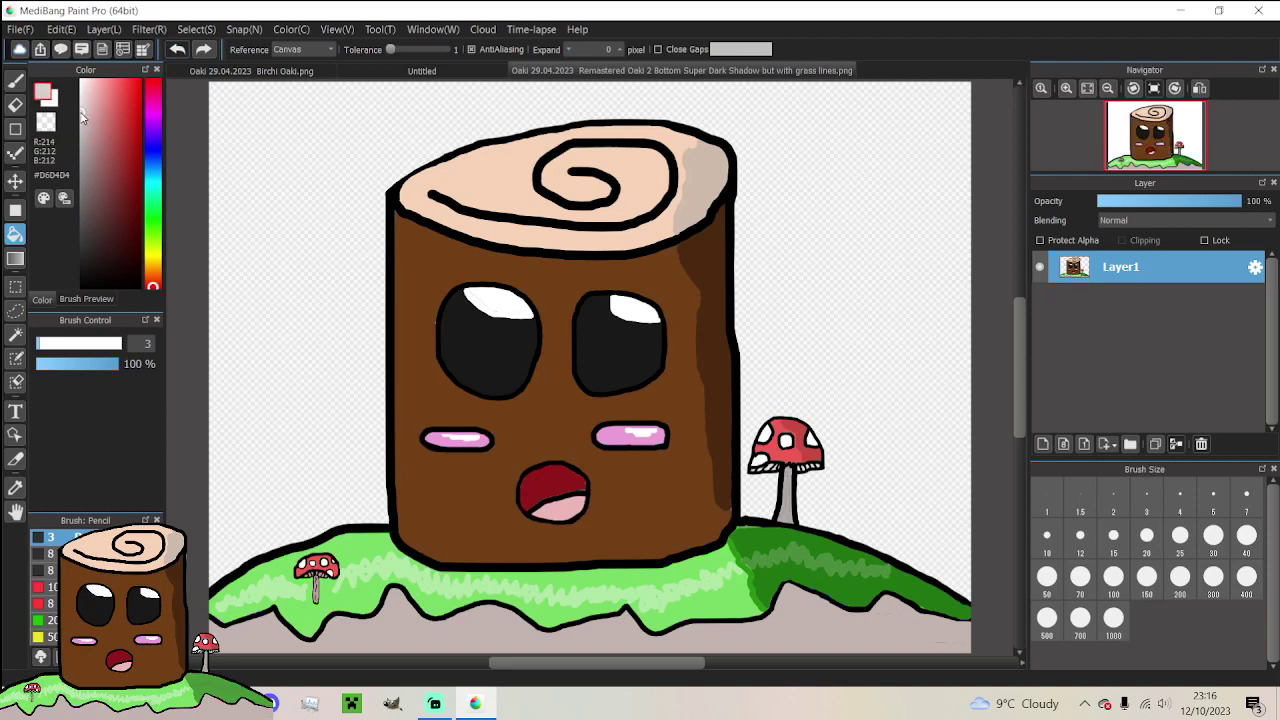
In the Super Dark Shadow image, bucket-fill the brown trunk with light grey #D6D4D4 and its shaded strip with #C9BFBE
click(459, 265)
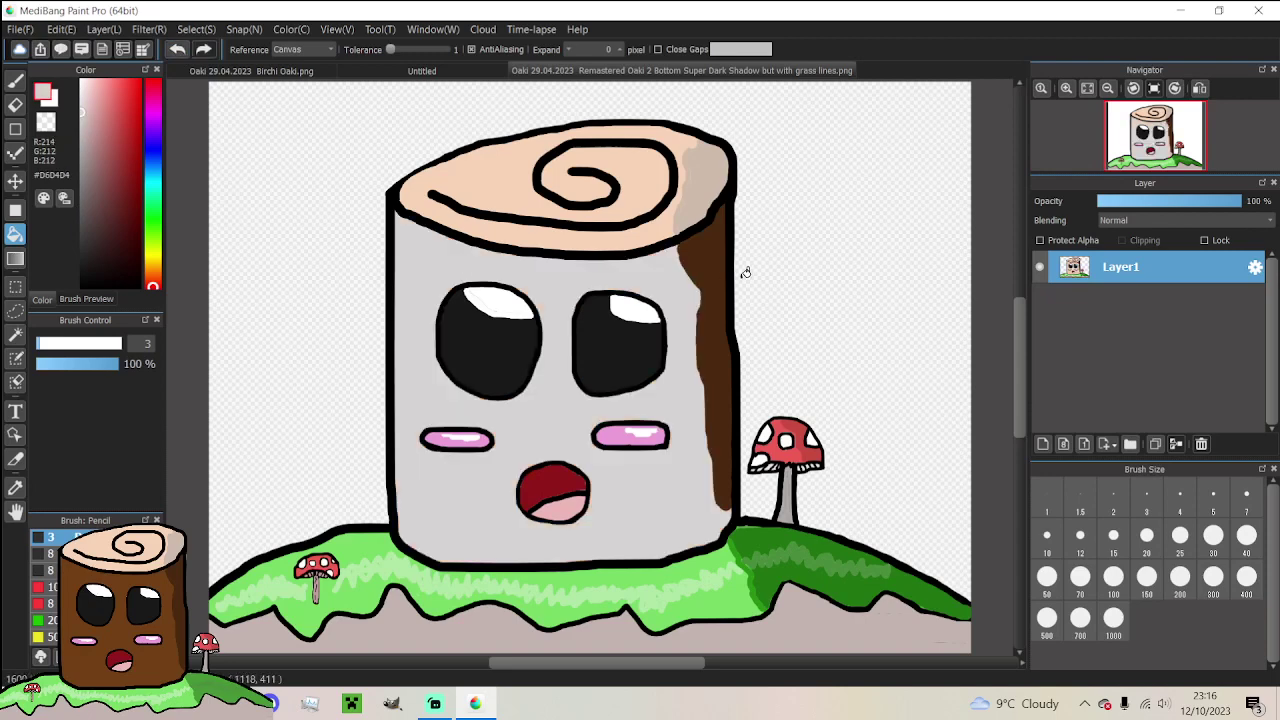
click(84, 124)
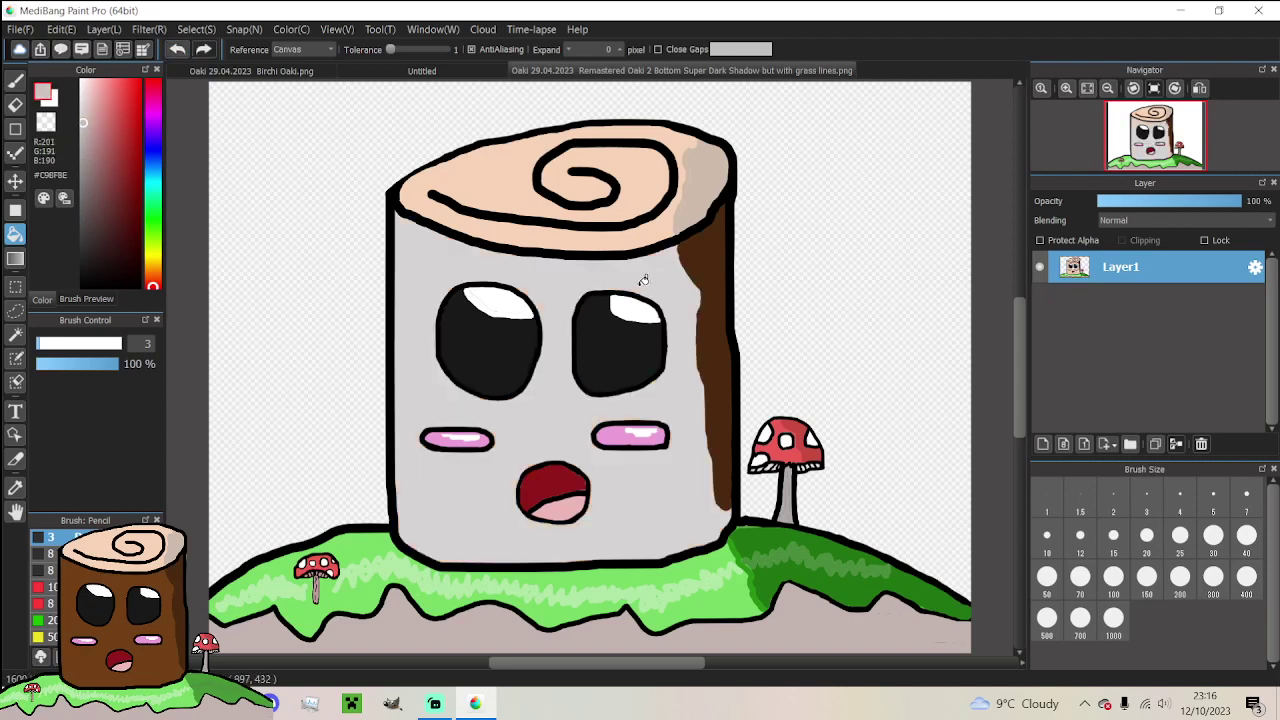
click(695, 250)
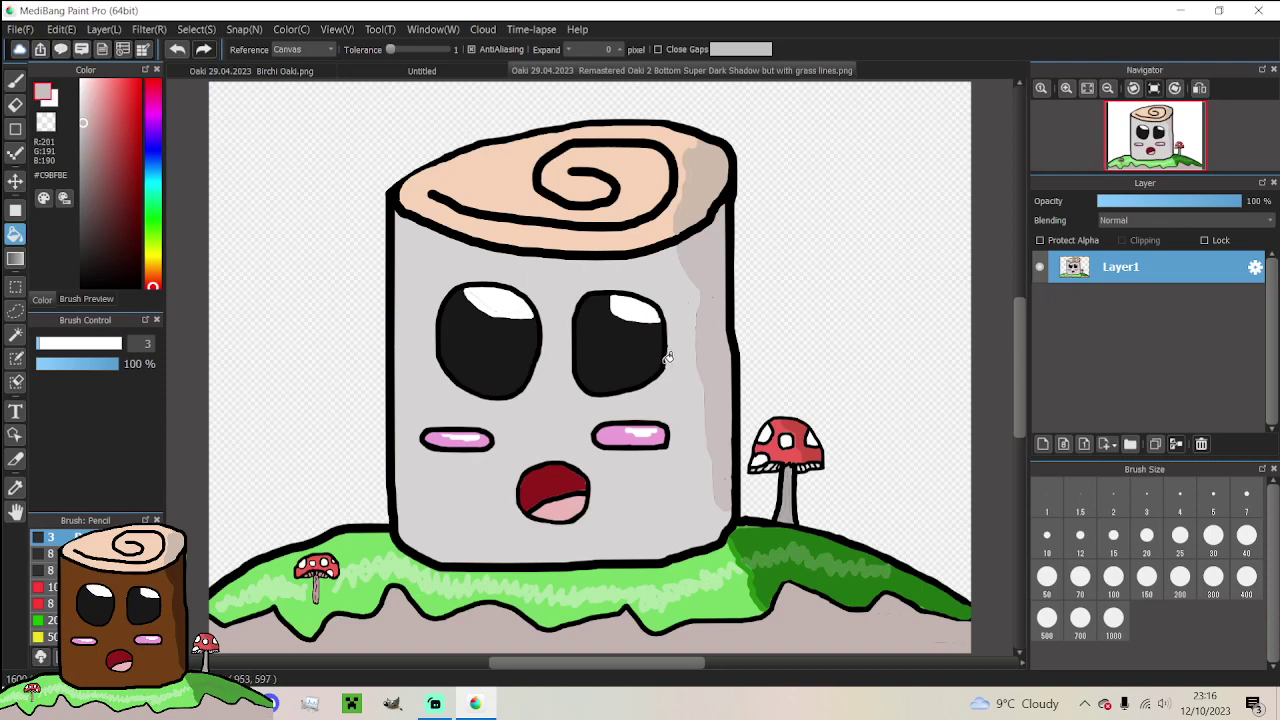
Outline thin bark patches in dark brown-grey #5A4847 across the forehead, between the eyes and beside the left eye
click(92, 214)
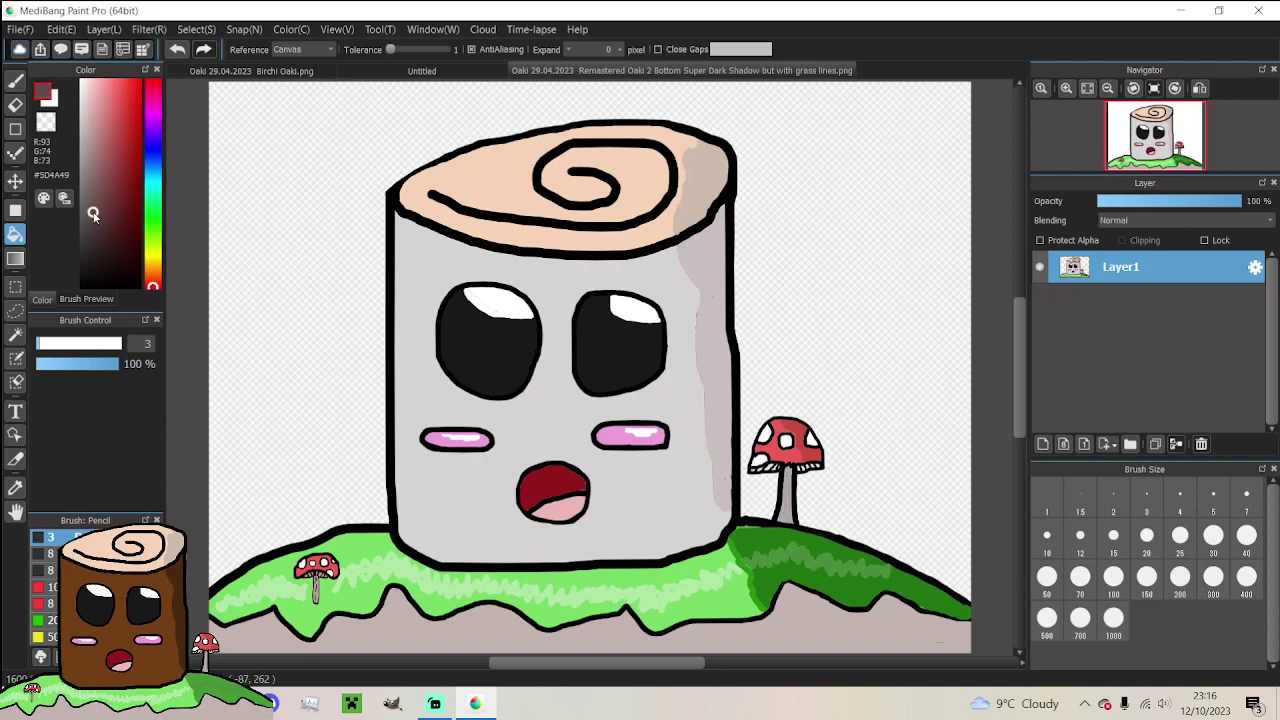
click(15, 80)
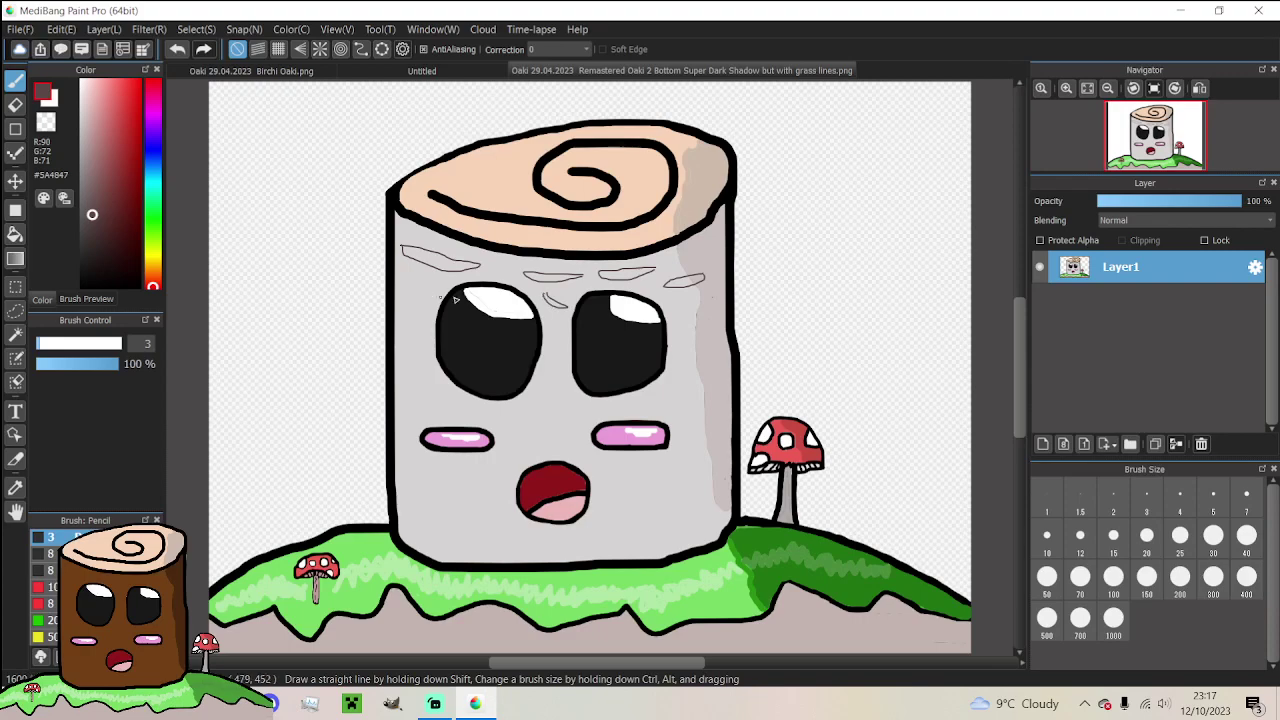
scroll(545, 295, up, 3)
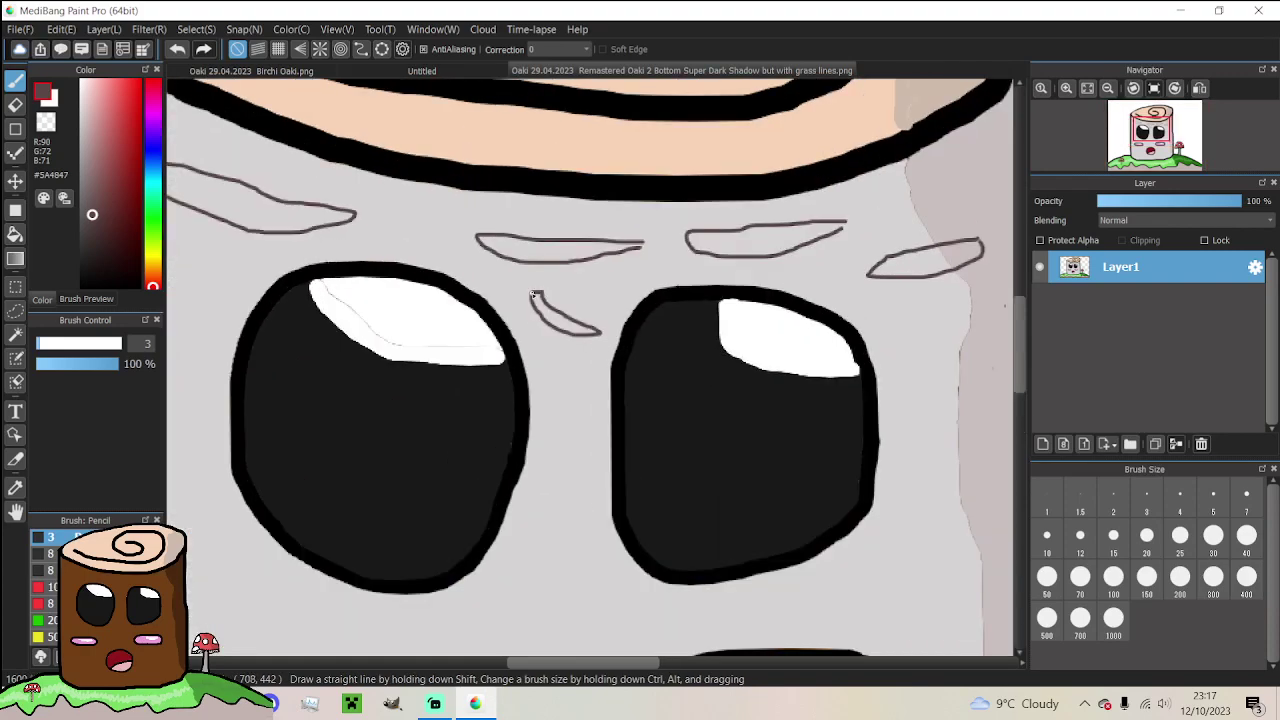
scroll(533, 294, down, 3)
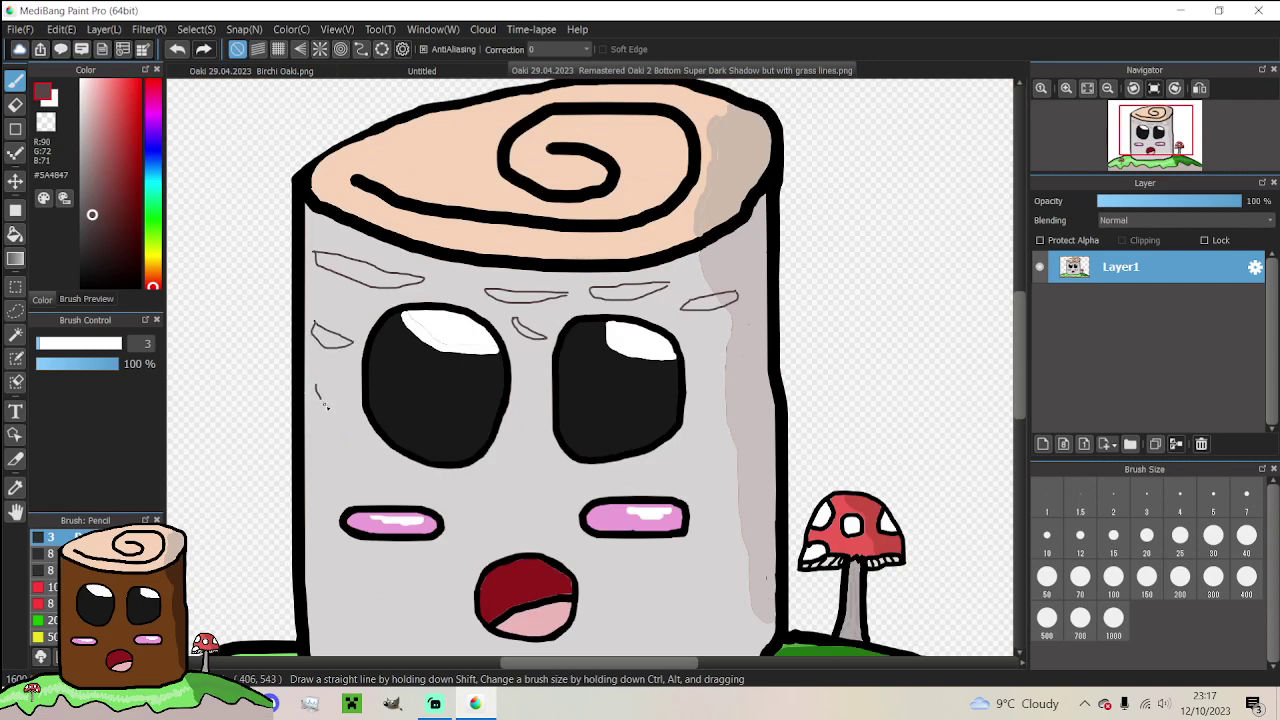
drag(326, 406, 362, 426)
scroll(314, 386, up, 3)
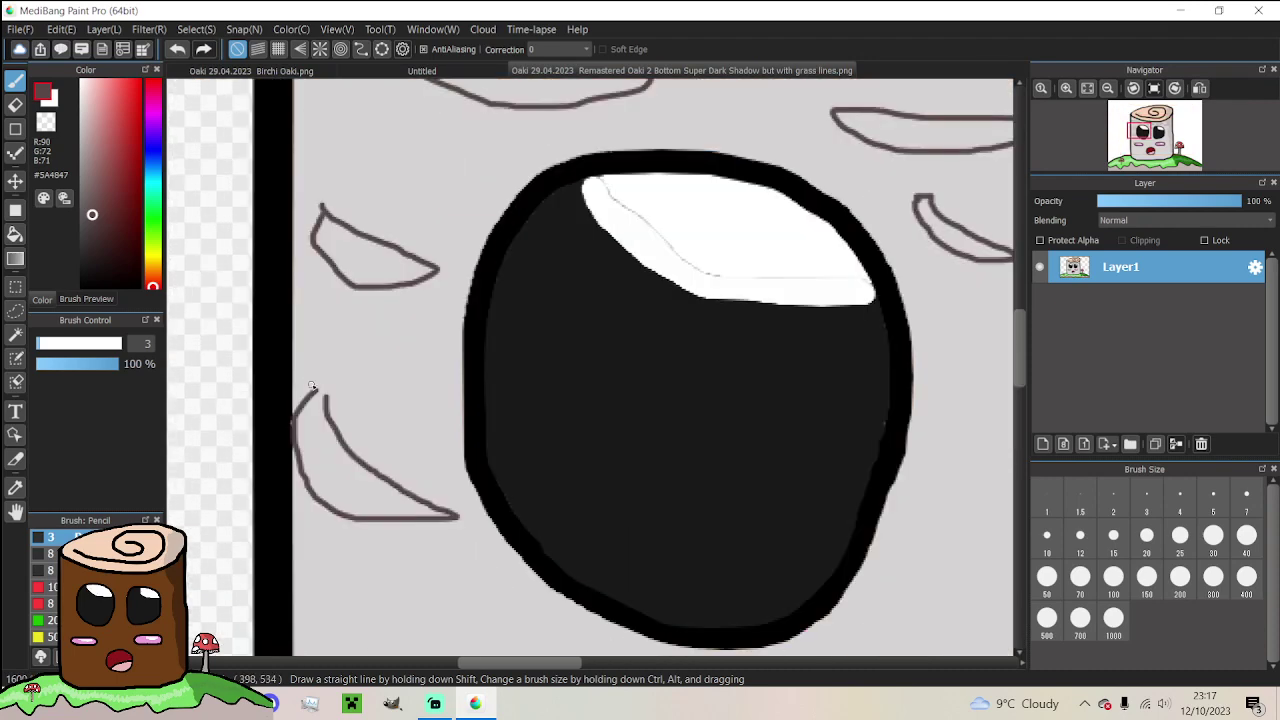
scroll(320, 395, down, 3)
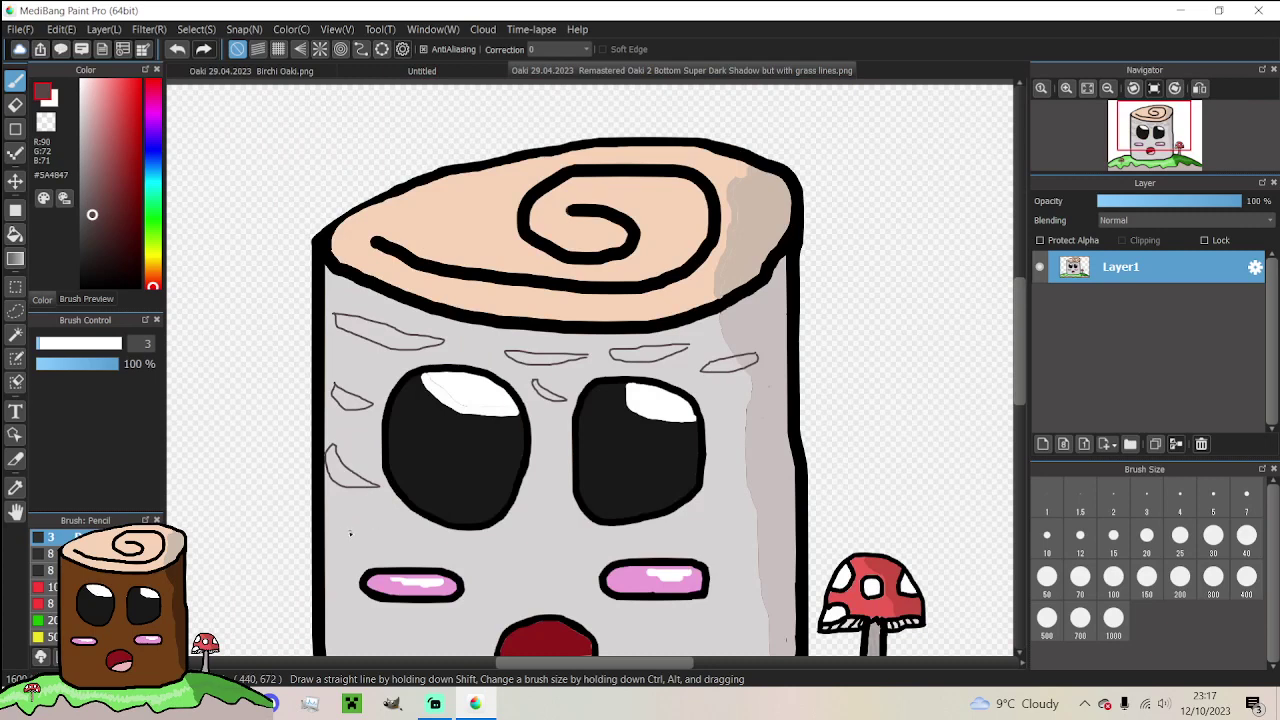
Outline a curved bark patch above the left cheek and another above the mouth between the cheeks
mouse_move(345, 513)
mouse_down()
mouse_move(428, 538)
mouse_move(370, 547)
mouse_up()
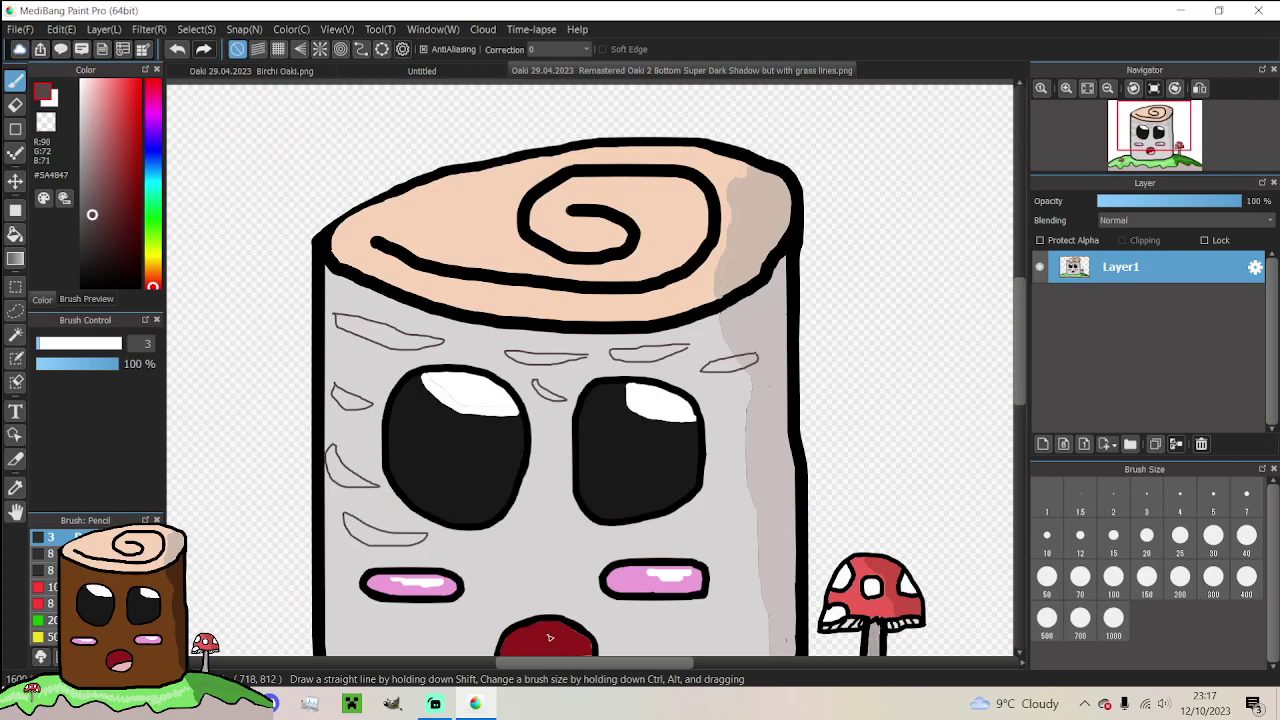
drag(557, 661, 567, 660)
mouse_move(441, 550)
mouse_down()
mouse_move(526, 540)
mouse_move(511, 567)
mouse_move(446, 570)
mouse_up()
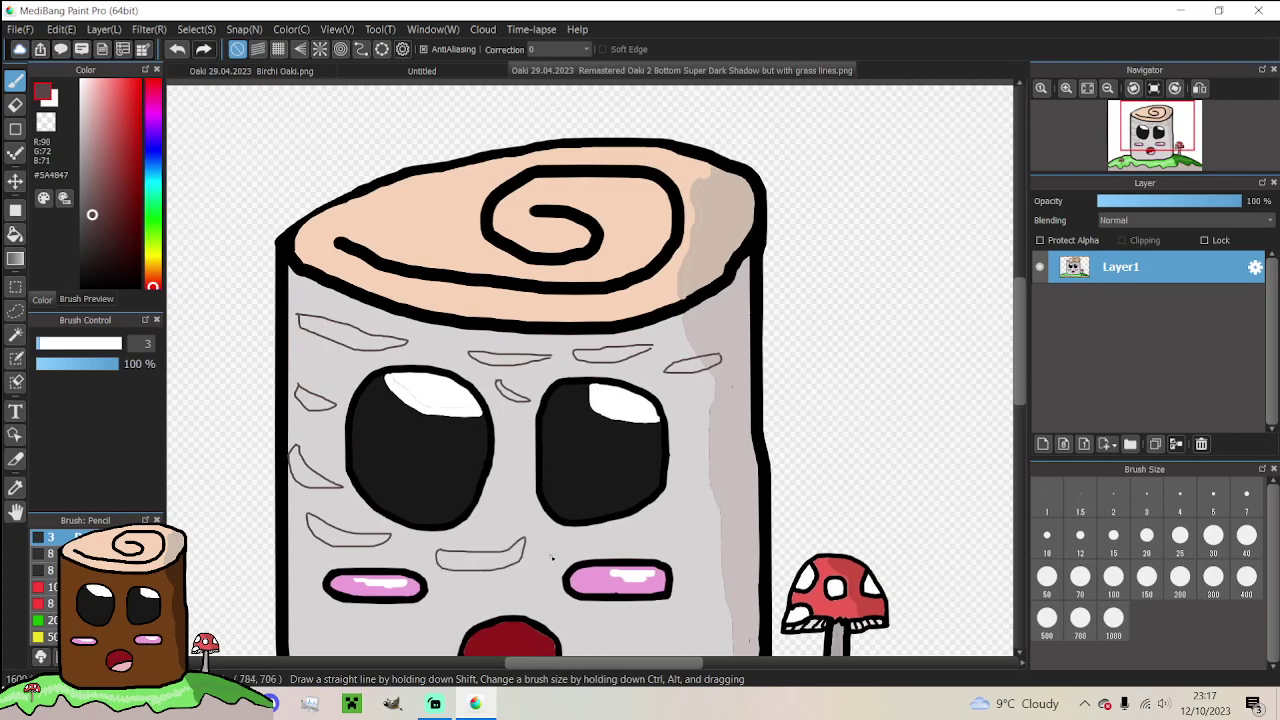
Outline a curved bark patch above the right cheek and two more, one above the other, below that cheek
drag(1015, 388, 1016, 417)
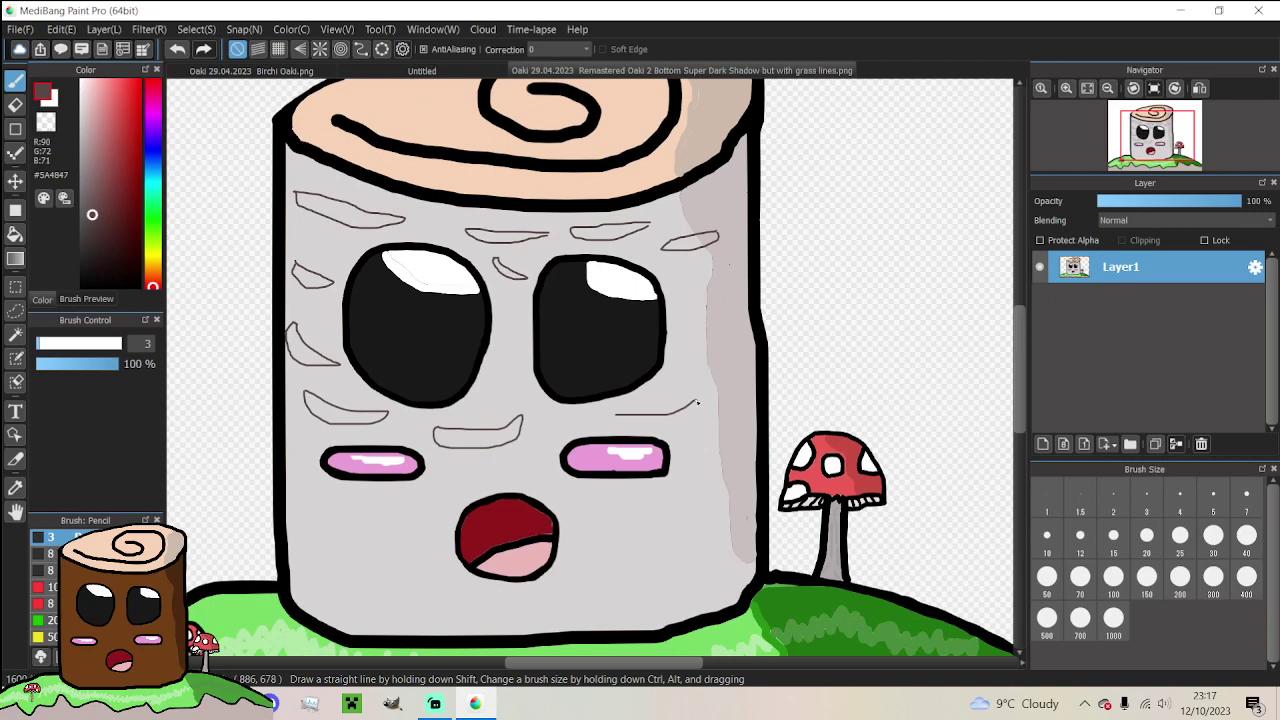
drag(699, 410, 671, 430)
mouse_move(588, 516)
mouse_down()
mouse_move(642, 531)
mouse_move(714, 508)
mouse_move(703, 535)
mouse_move(665, 547)
mouse_move(613, 536)
mouse_up()
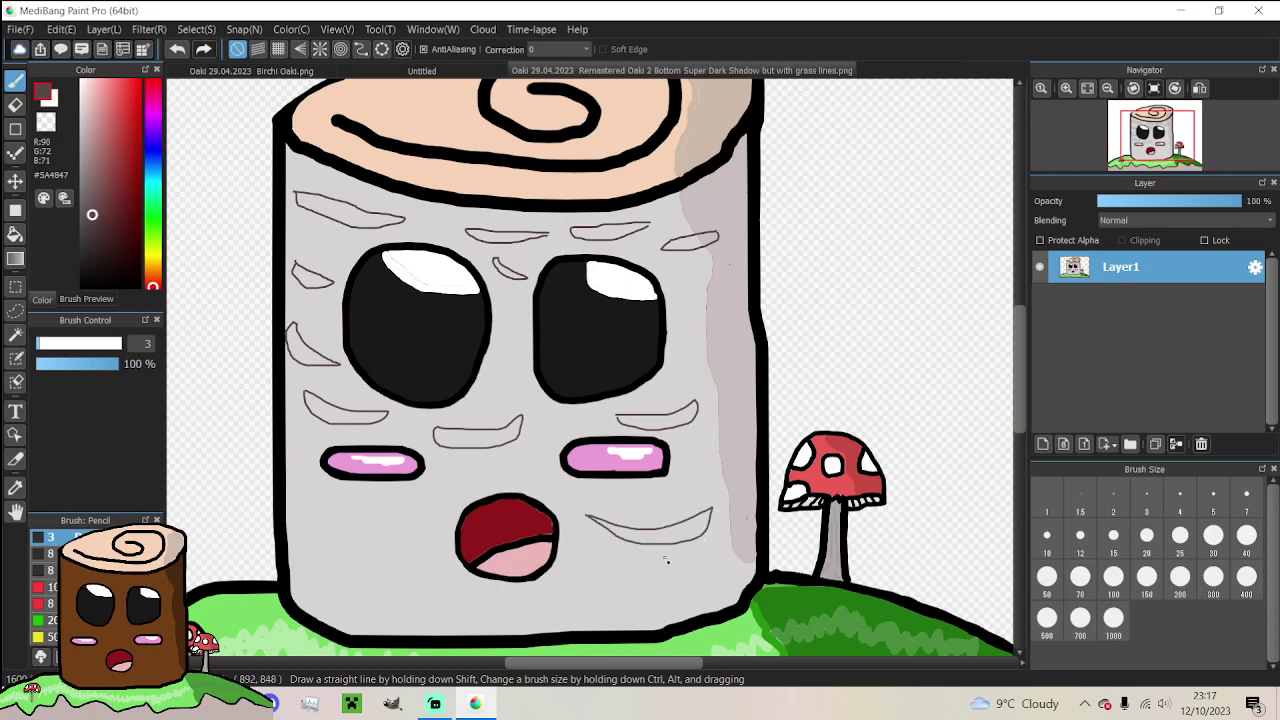
mouse_move(597, 585)
mouse_down()
mouse_move(696, 579)
mouse_move(606, 599)
mouse_up()
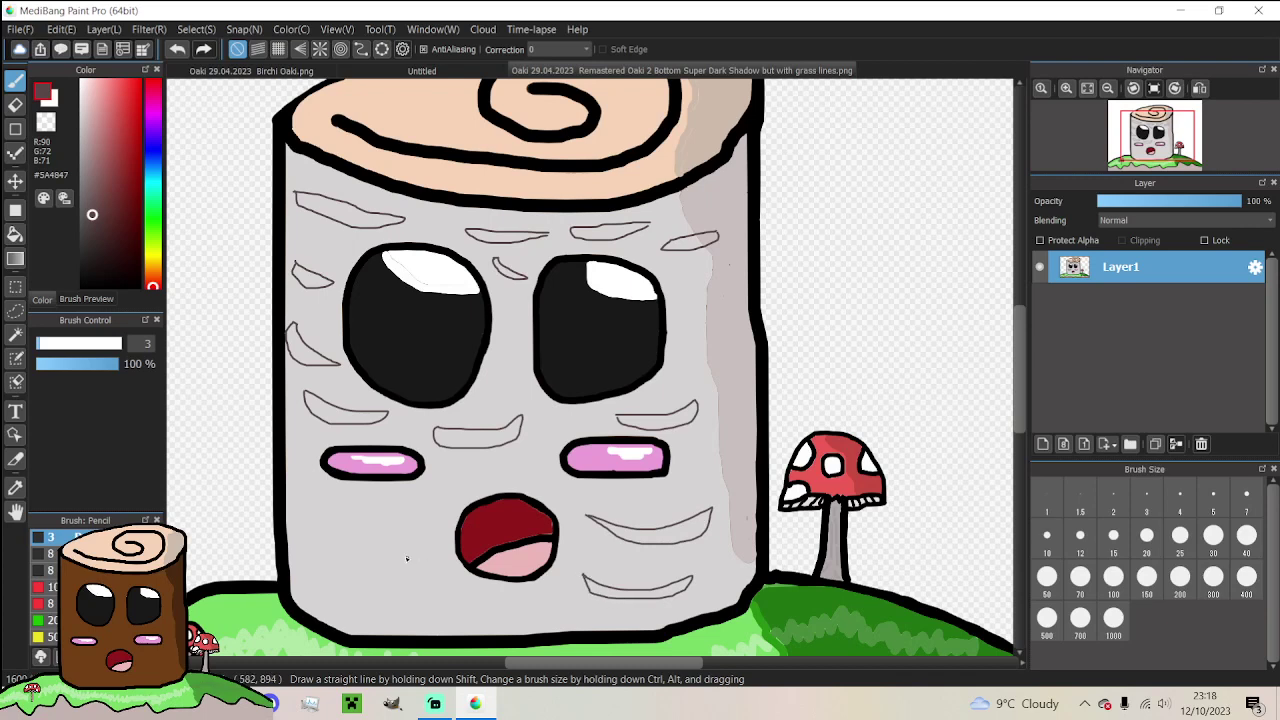
Outline two curved bark patches below the left cheek, redrawing the lower one closer to the trunk's left edge
mouse_move(345, 505)
mouse_down()
mouse_move(429, 513)
mouse_move(372, 530)
mouse_up()
click(434, 704)
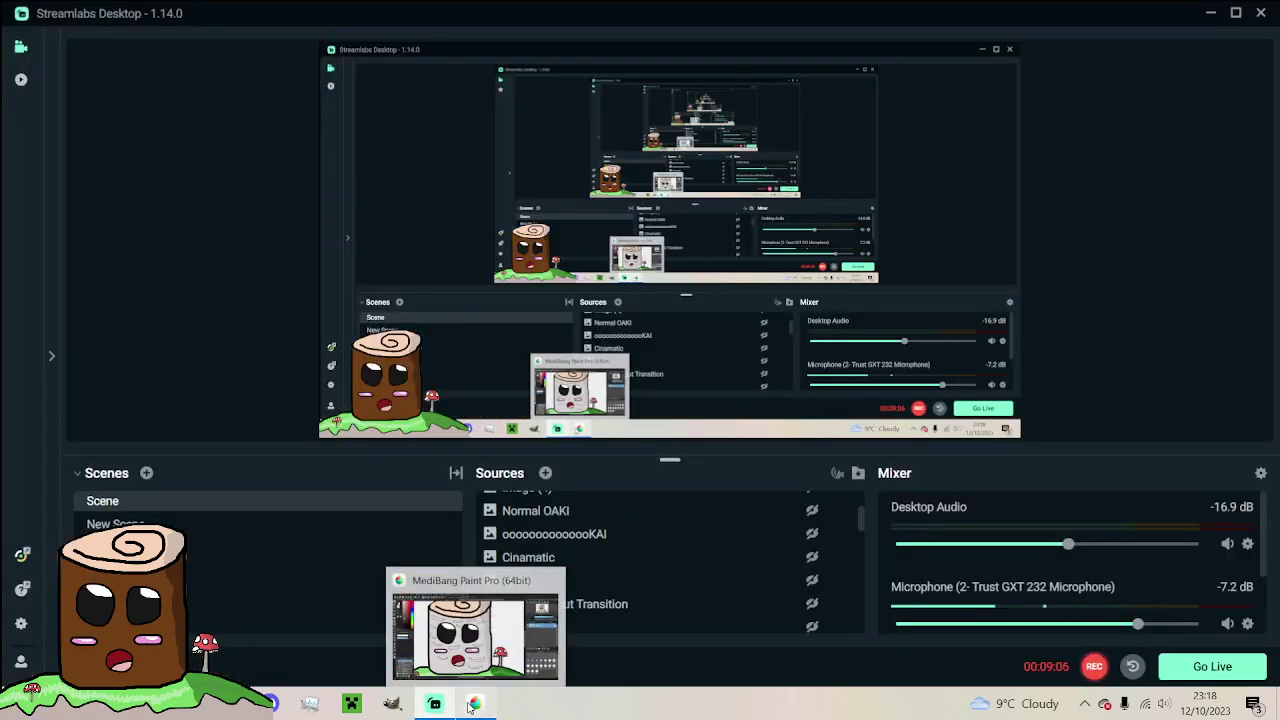
click(474, 705)
mouse_move(308, 553)
mouse_down()
mouse_move(327, 577)
mouse_move(405, 579)
mouse_up()
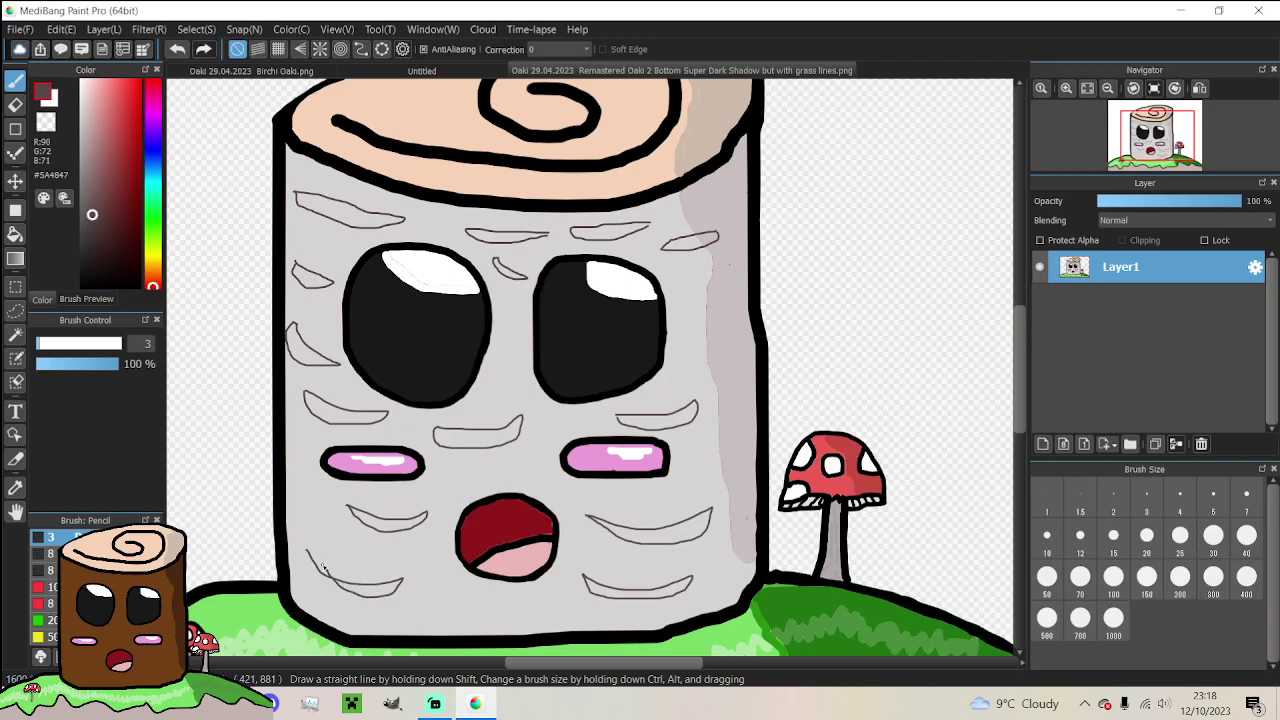
key(ctrl+z)
mouse_move(306, 541)
mouse_down()
mouse_move(394, 586)
mouse_move(340, 595)
mouse_up()
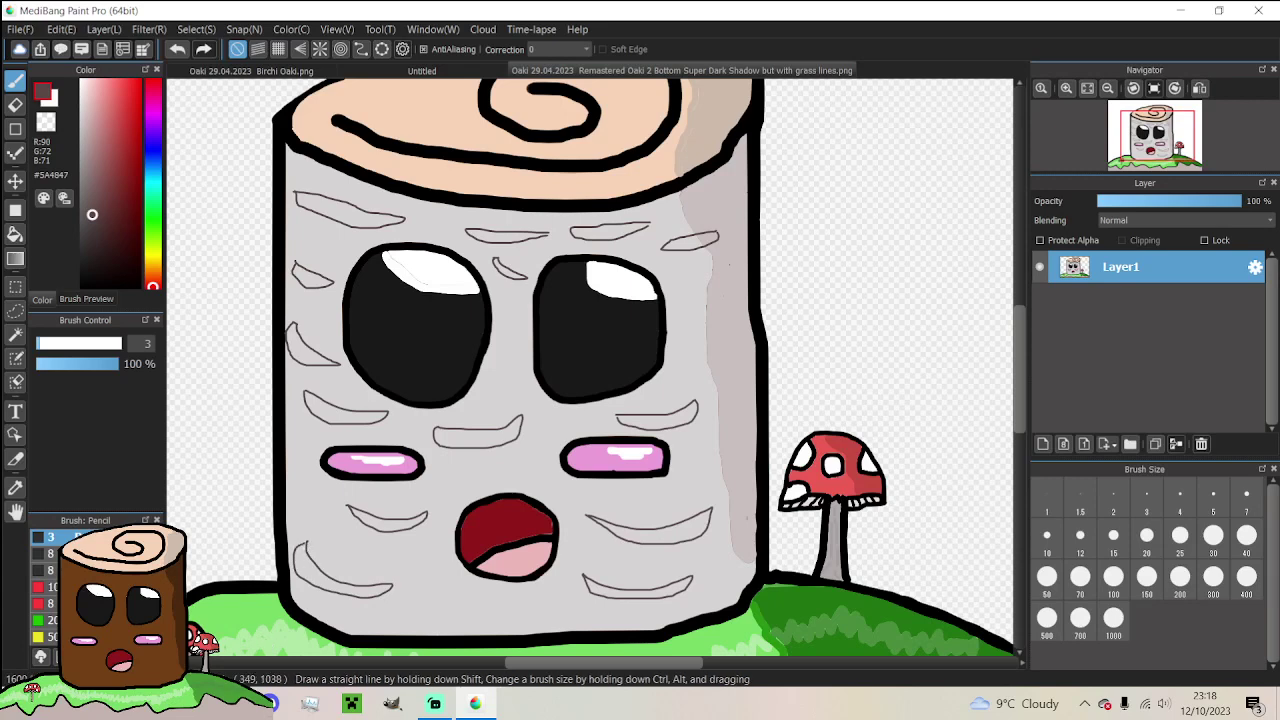
Bucket-fill the bark patches along the trunk's left side and the one above the gap between the eyes with #625453
click(15, 233)
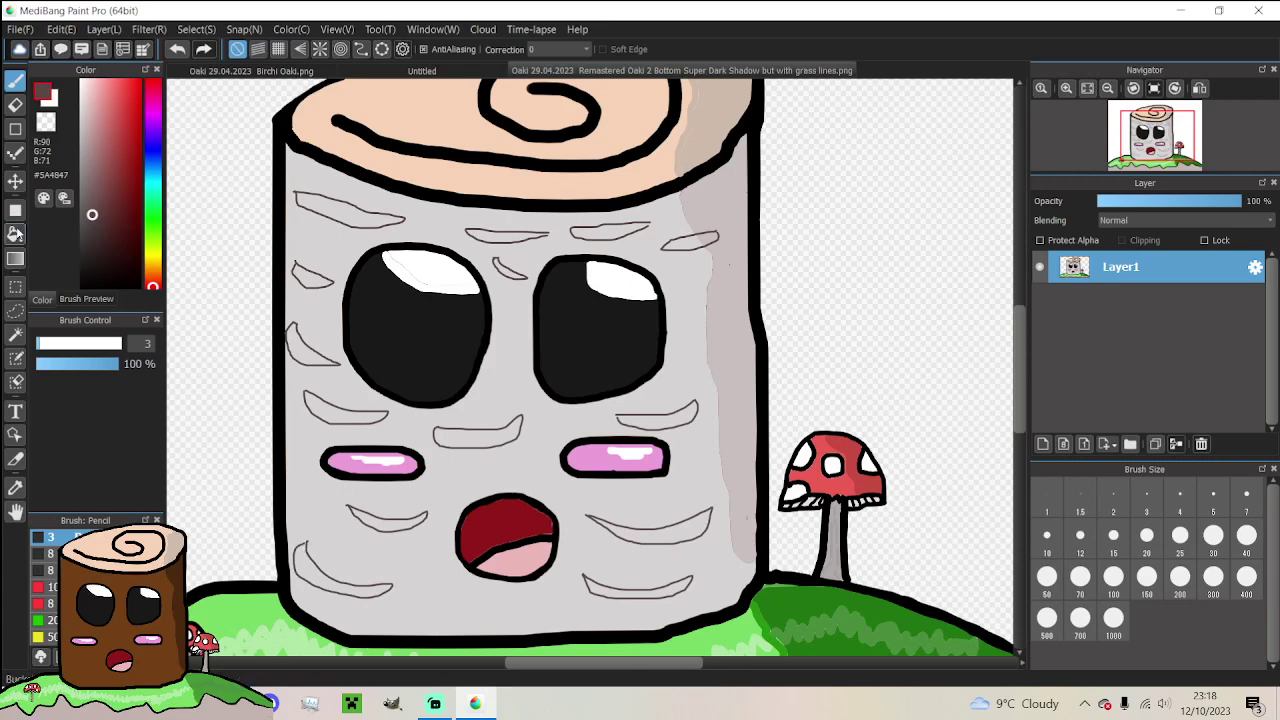
click(88, 207)
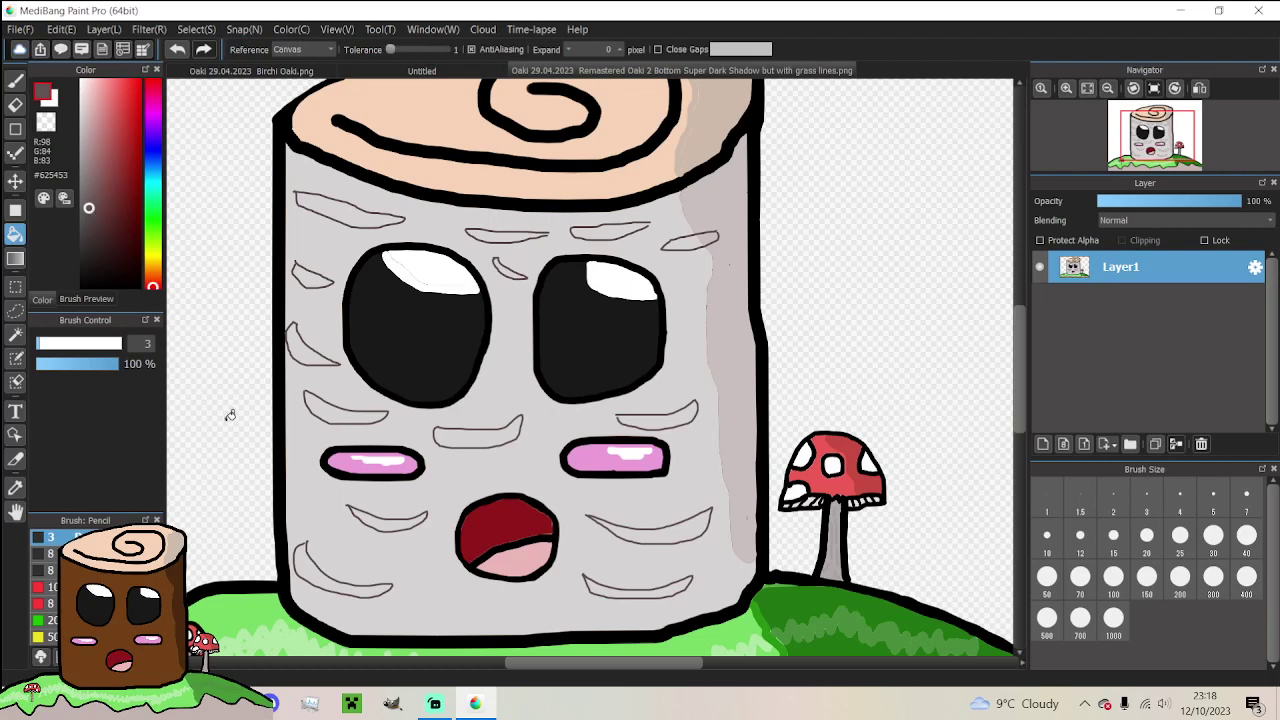
click(316, 563)
click(386, 516)
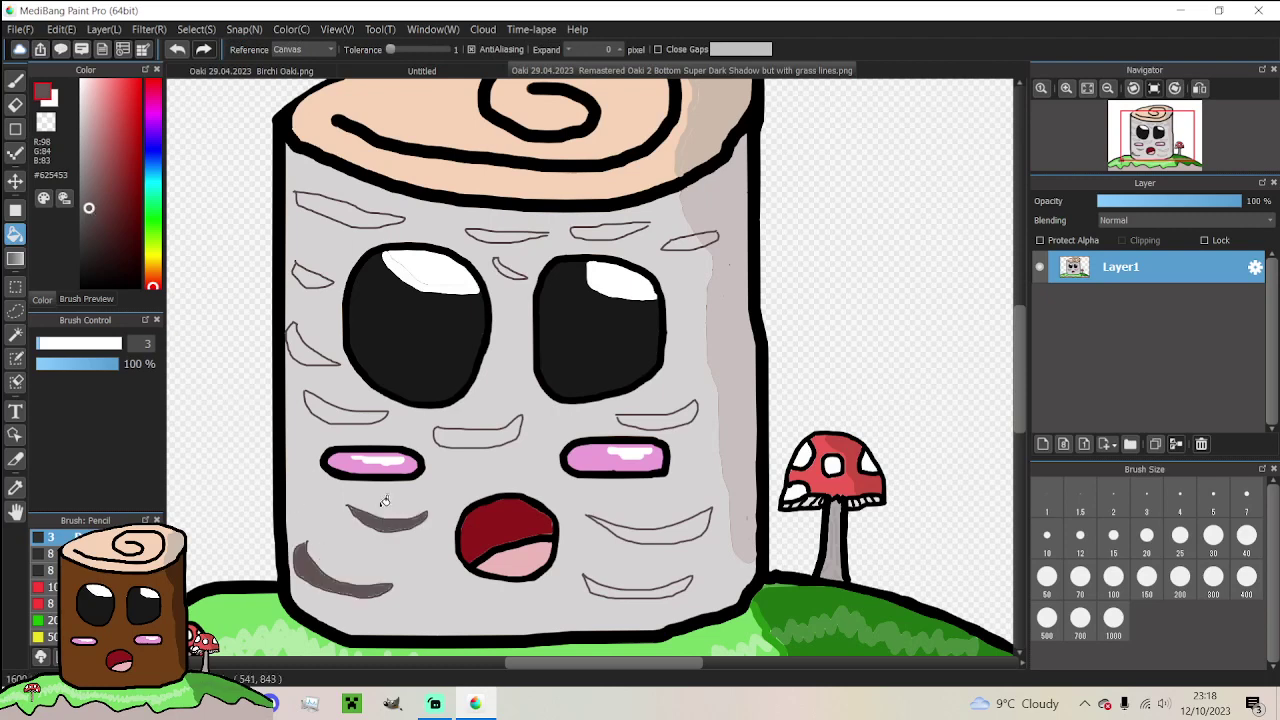
click(339, 408)
click(307, 344)
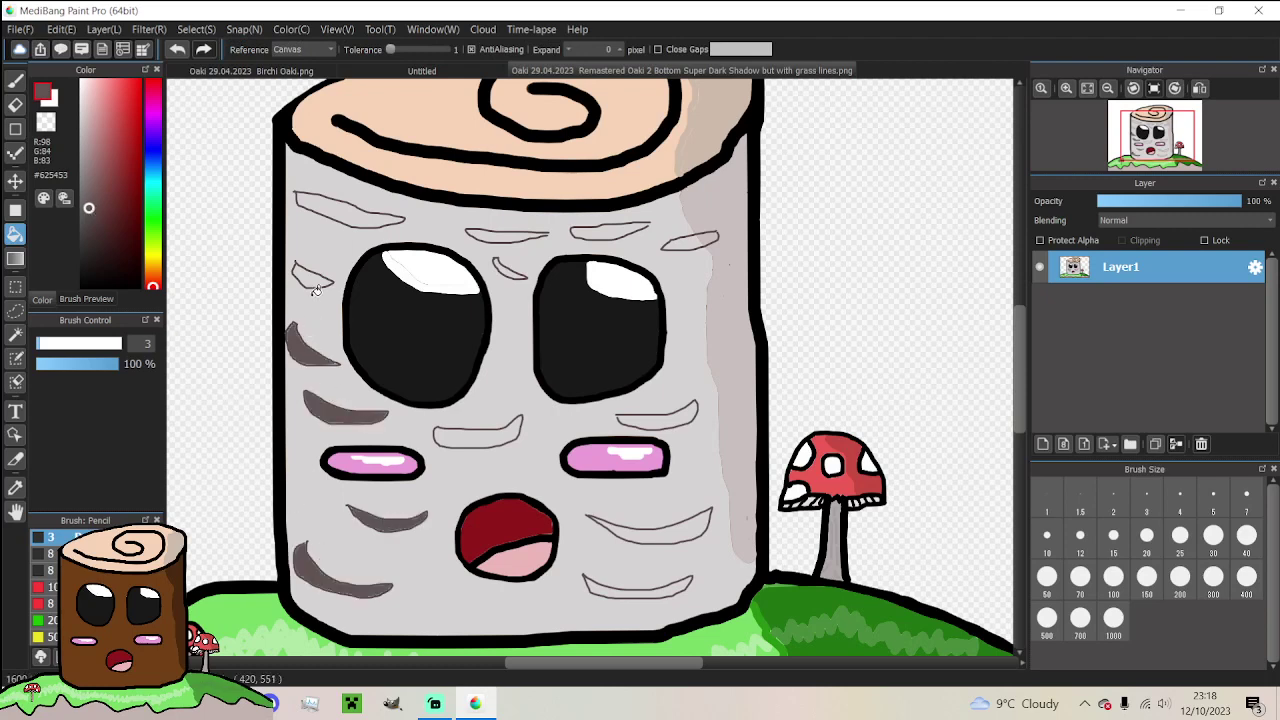
click(317, 271)
click(360, 210)
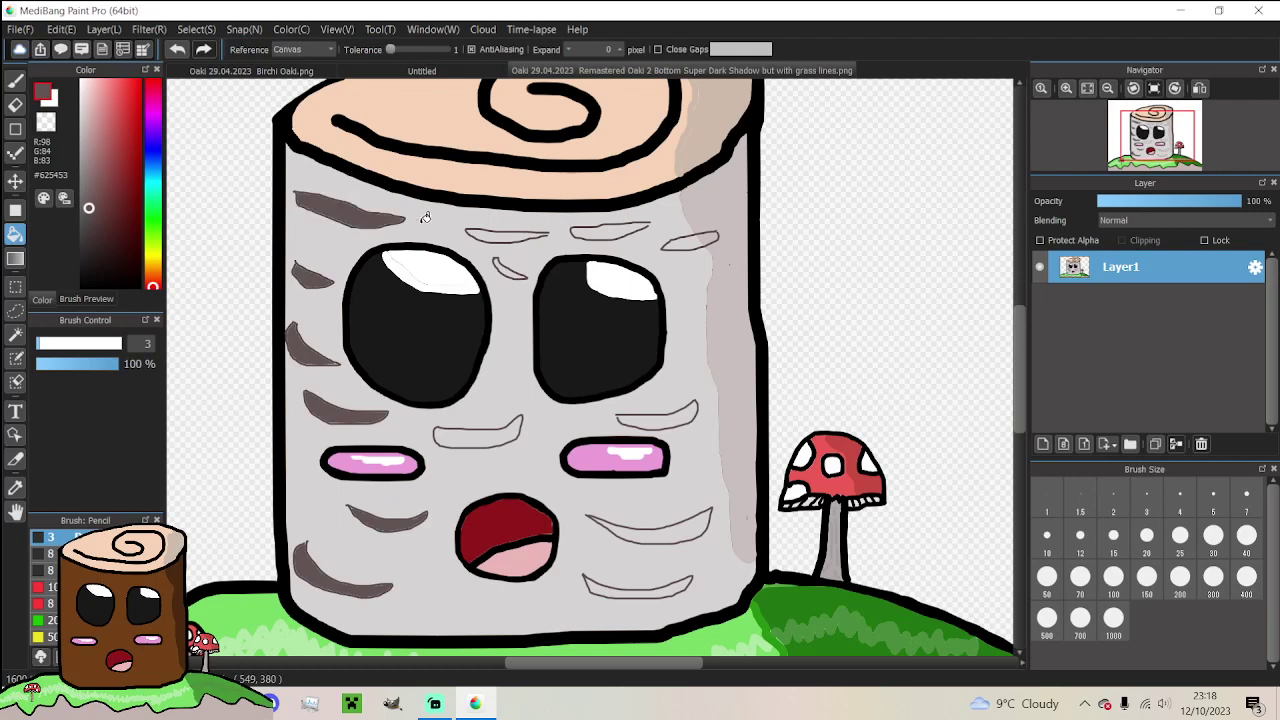
click(498, 234)
Undo the fill that spills over the trunk, close the outline of the patch above the right eye and fill it with #625453
click(612, 228)
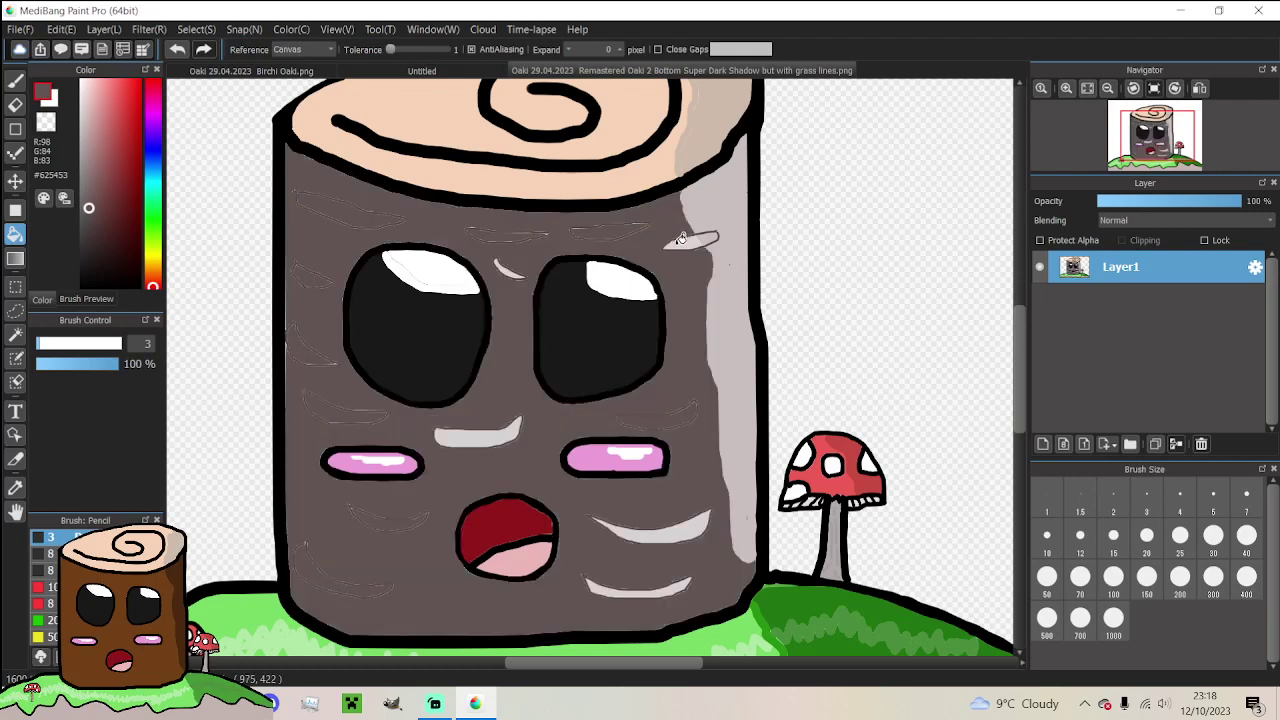
click(176, 49)
key(b)
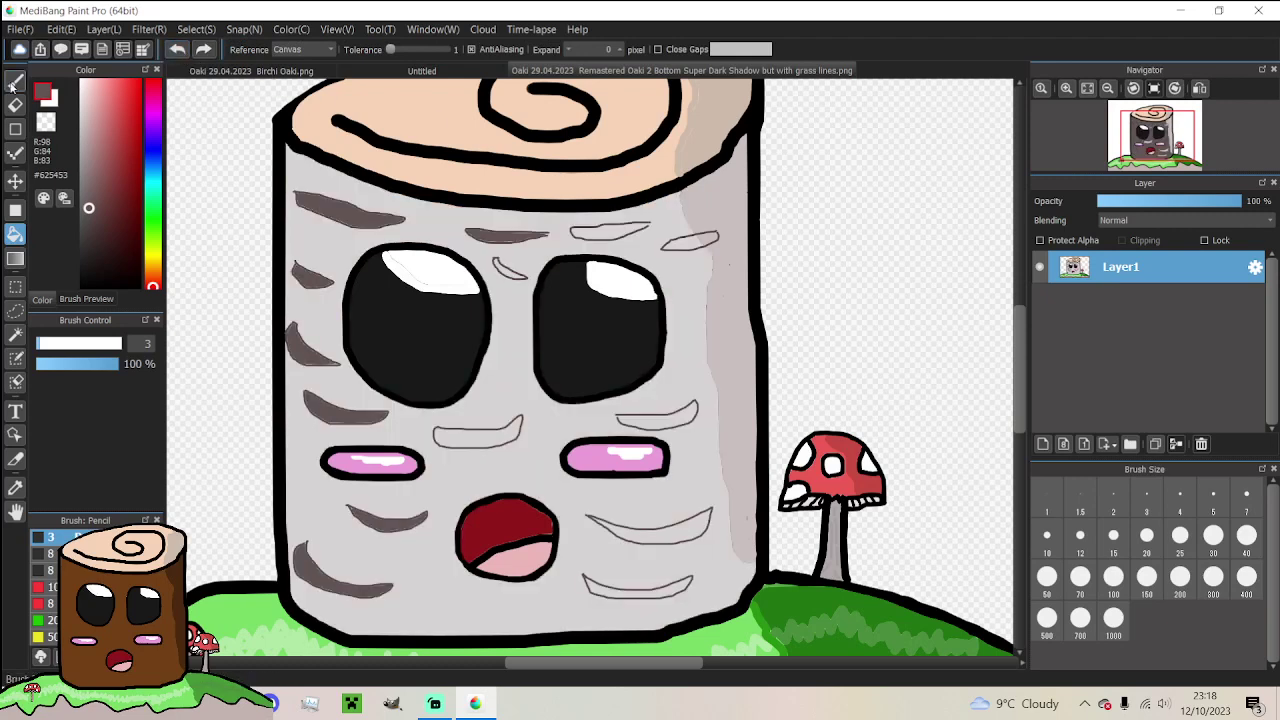
scroll(587, 238, up, 3)
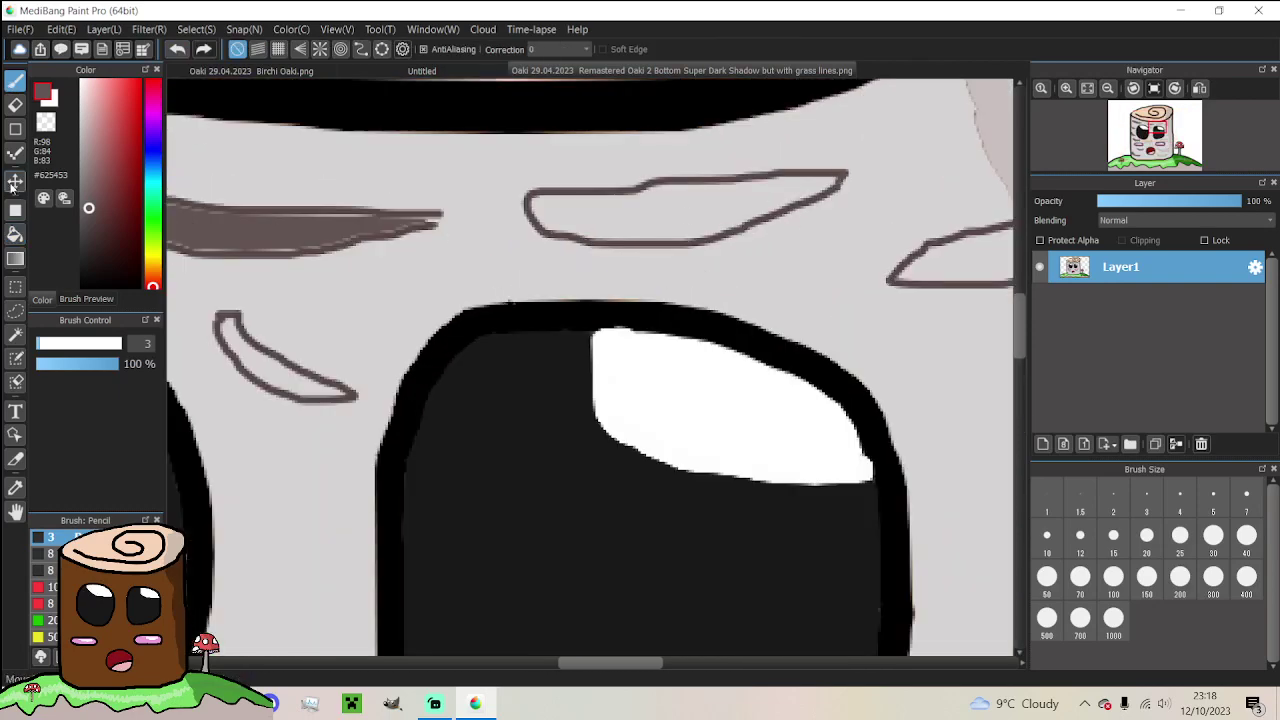
click(15, 233)
click(617, 198)
scroll(634, 229, down, 2)
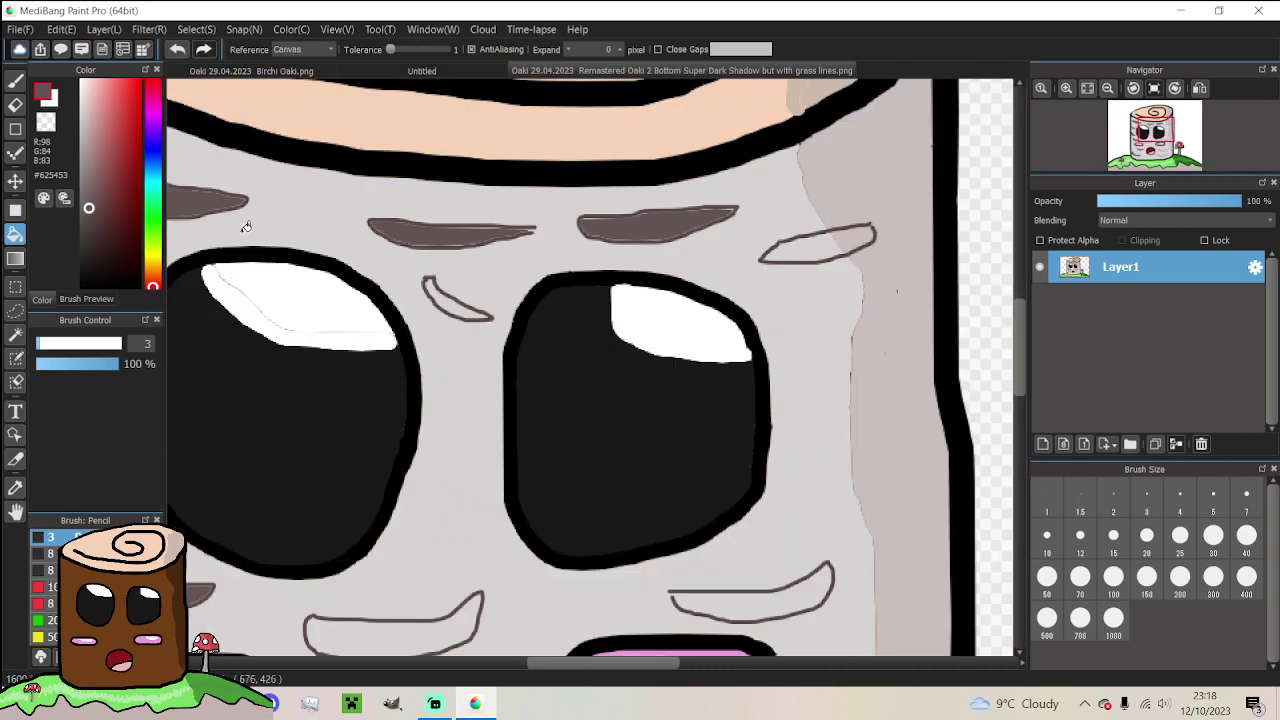
Bucket-fill the patch crossing the shadow edge, the small one between the eyes and the one above the mouth with #644240
drag(91, 208, 101, 206)
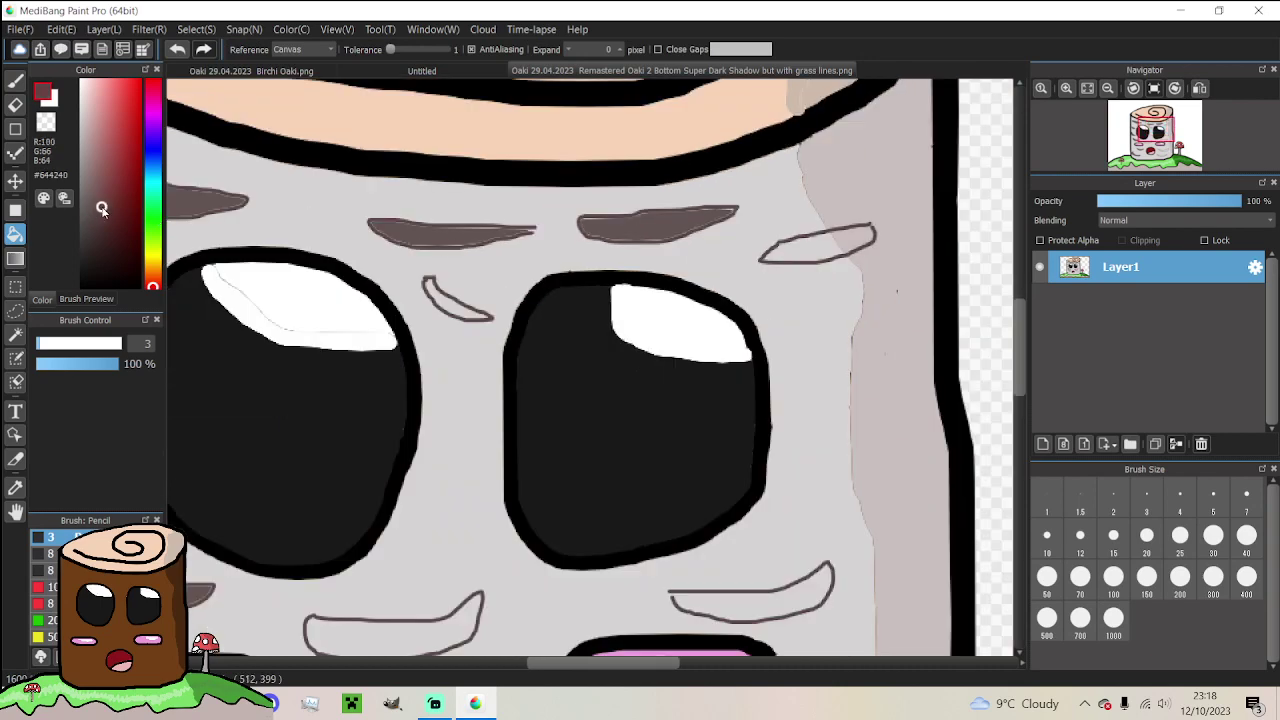
click(801, 248)
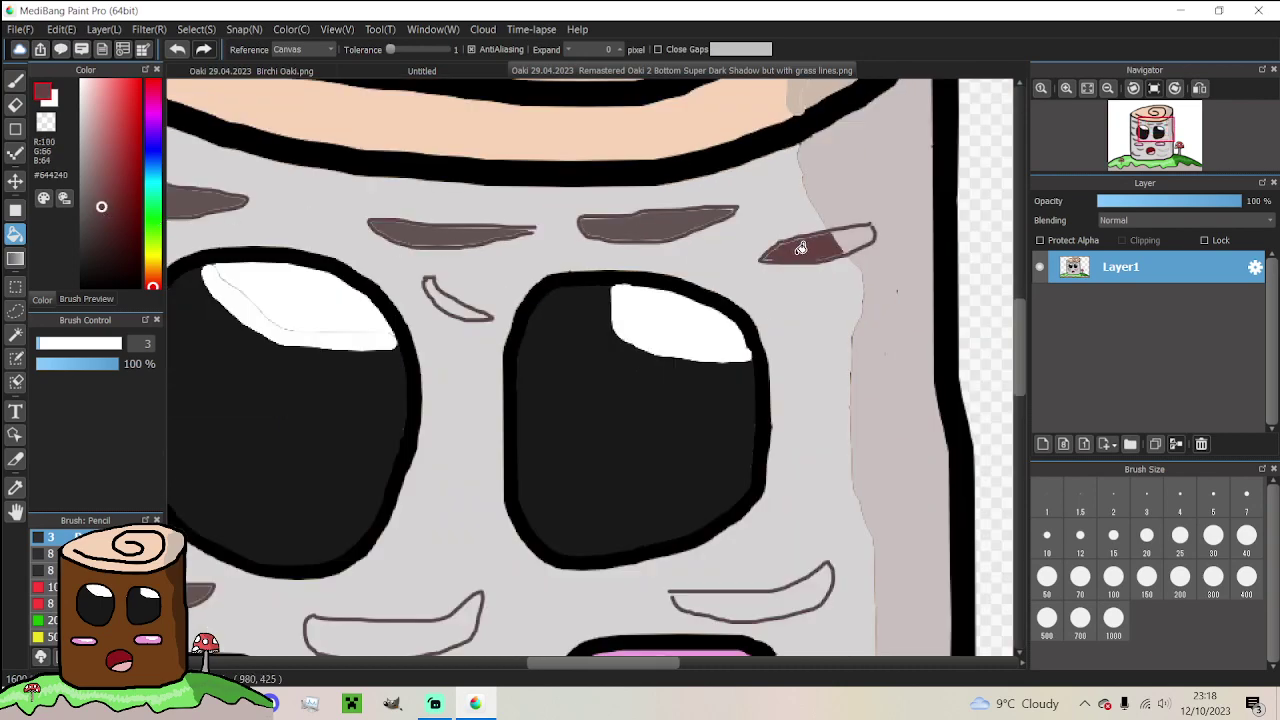
click(857, 233)
scroll(580, 280, down, 2)
click(516, 290)
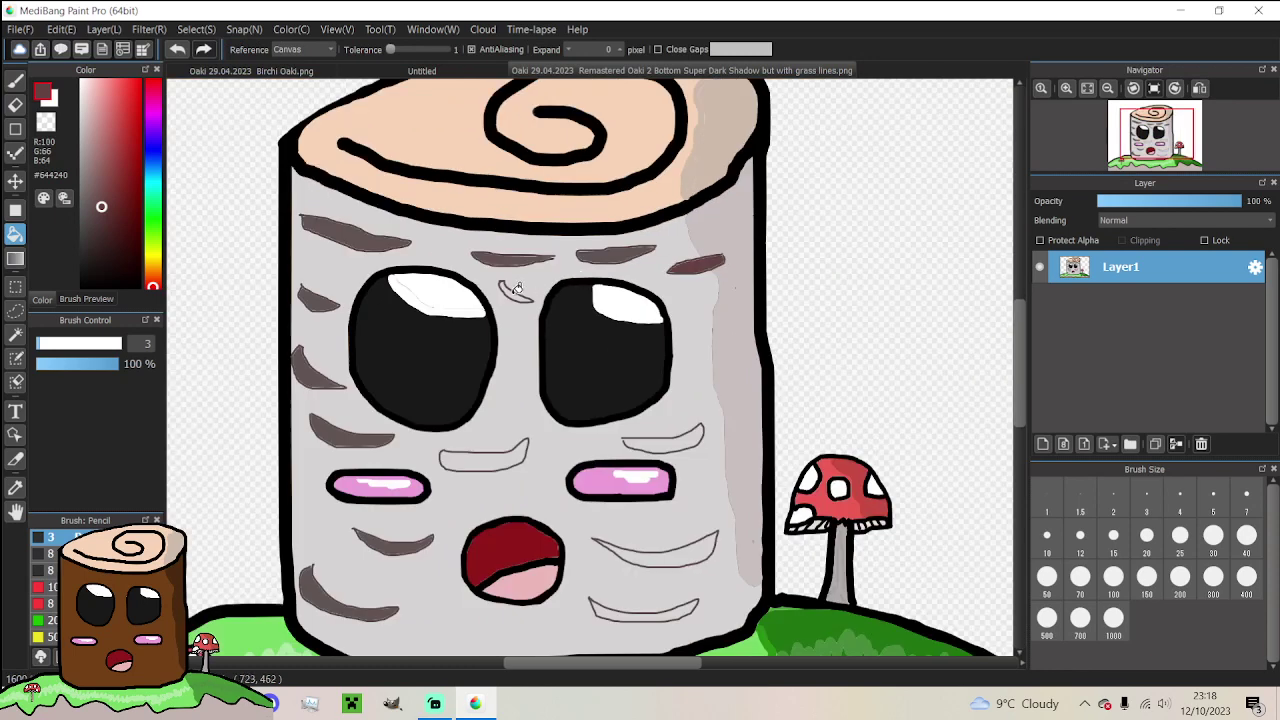
click(478, 452)
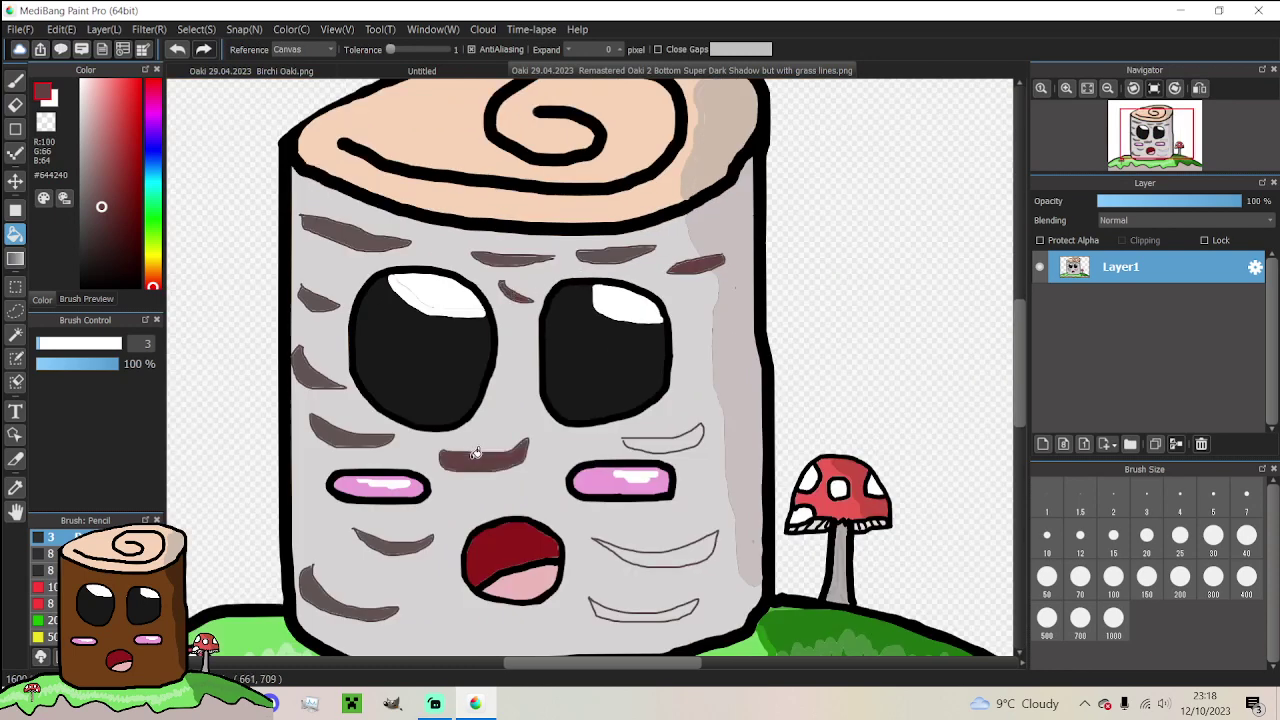
Undo the spilled fill, close the outline gap of the patch above the right cheek and fill it with #5C4D4C
click(102, 213)
click(90, 212)
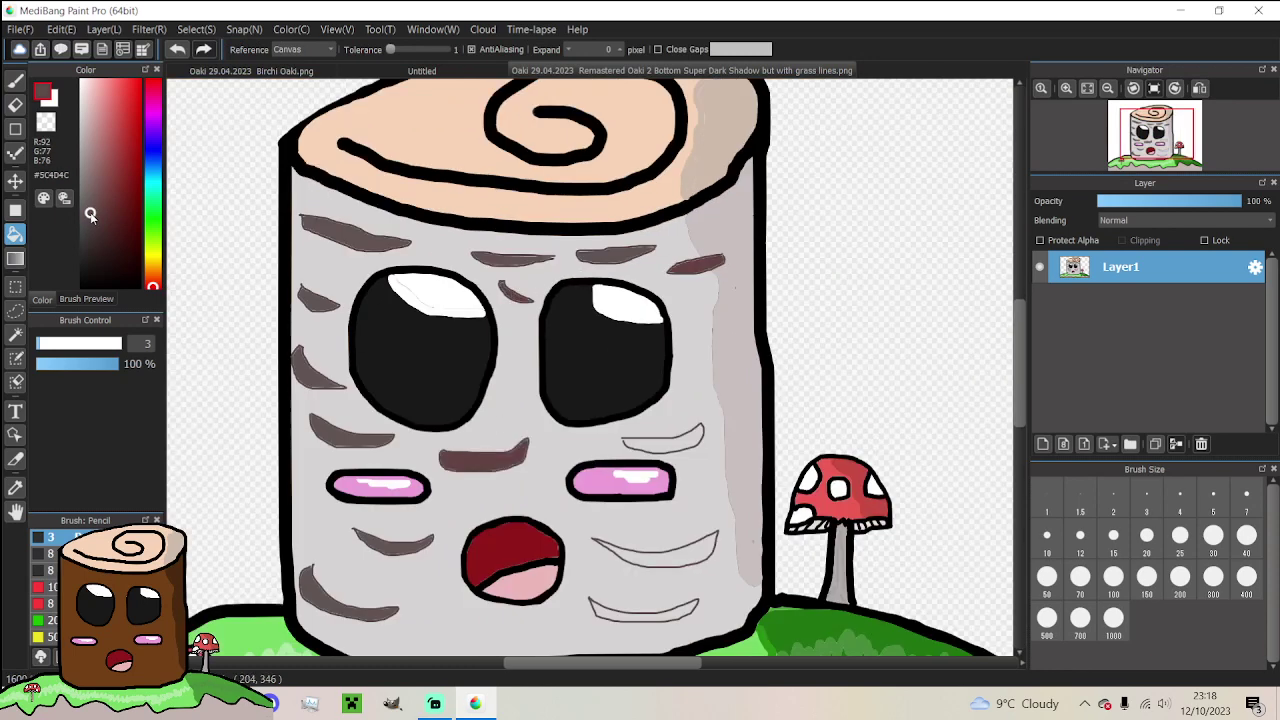
click(676, 438)
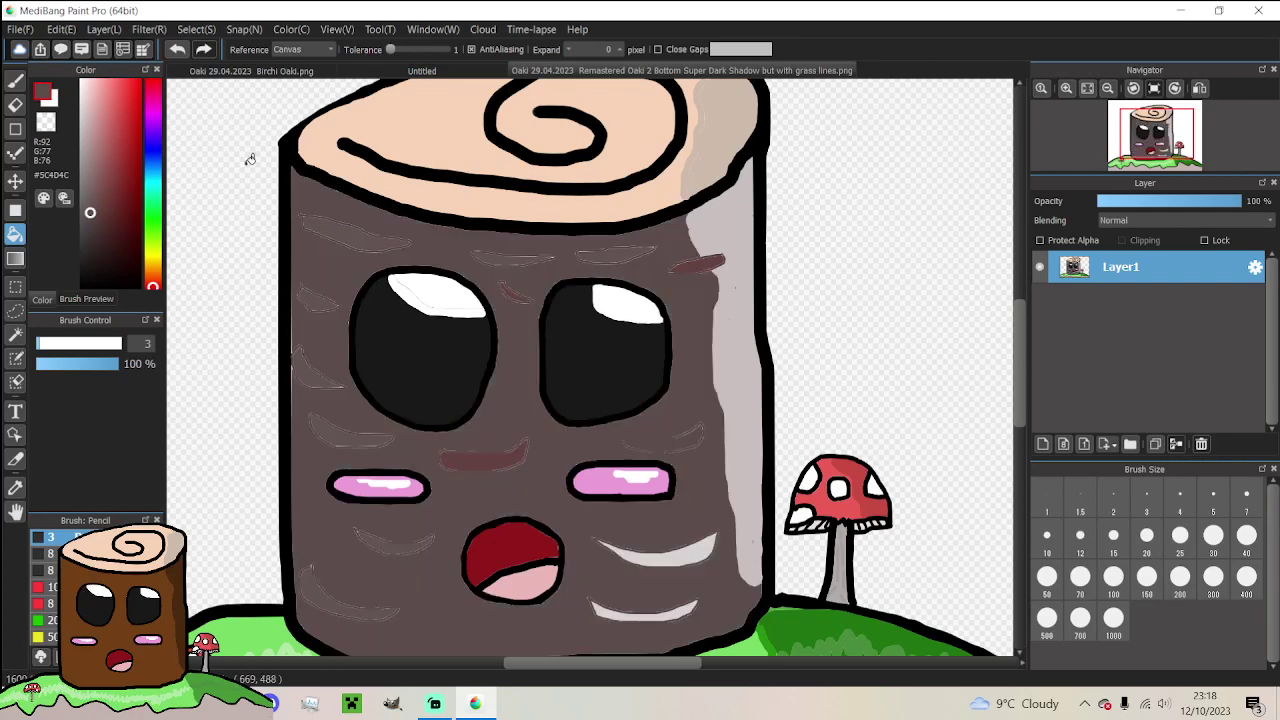
click(176, 49)
scroll(728, 474, up, 3)
scroll(629, 413, up, 1)
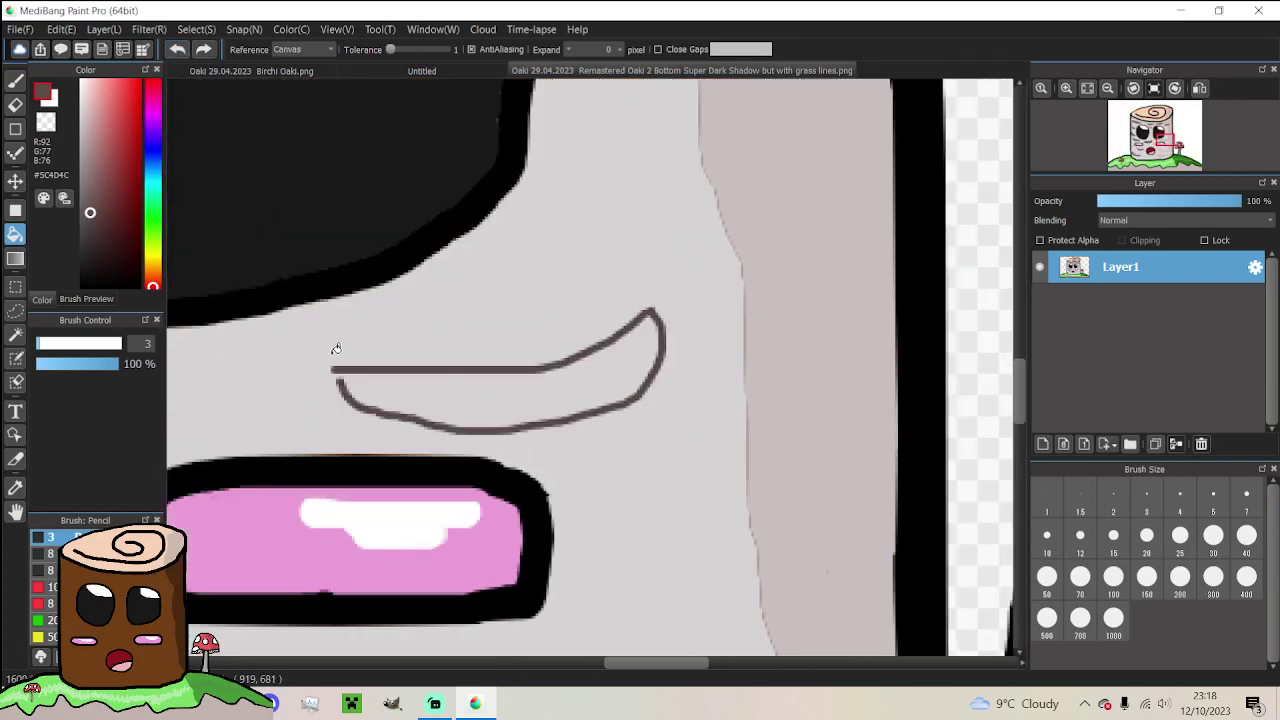
key(b)
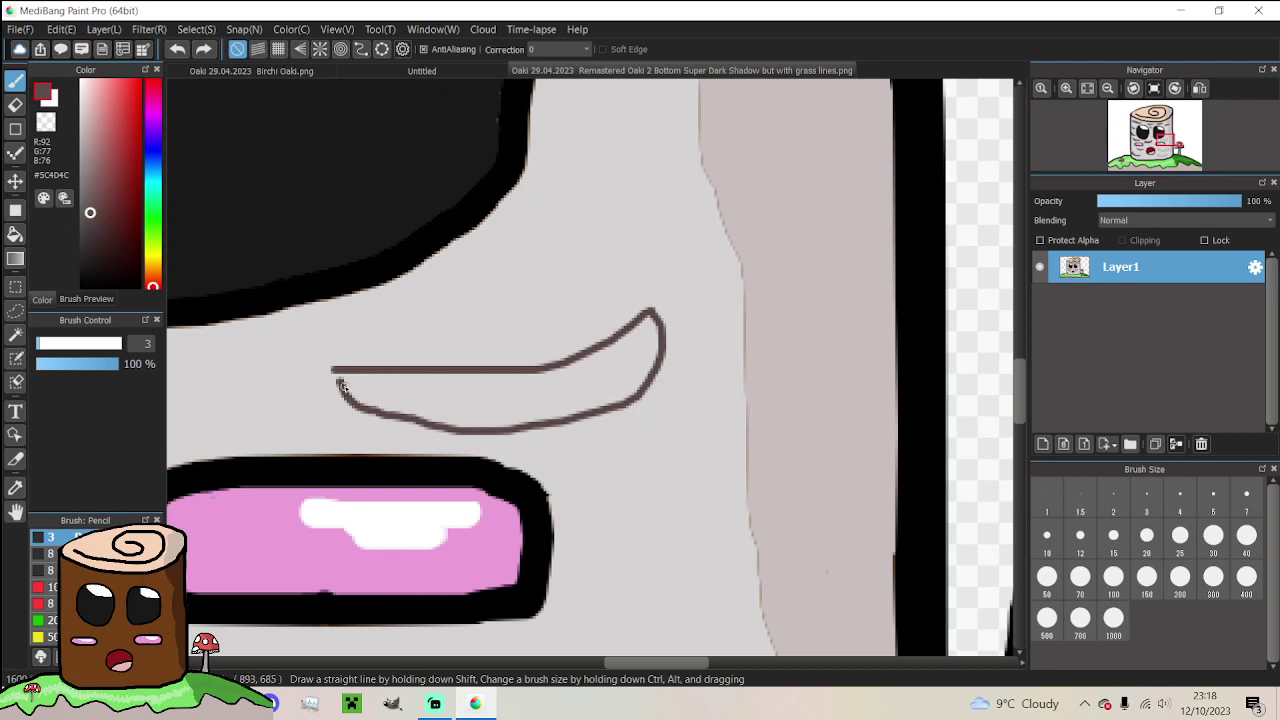
drag(336, 372, 340, 384)
click(15, 234)
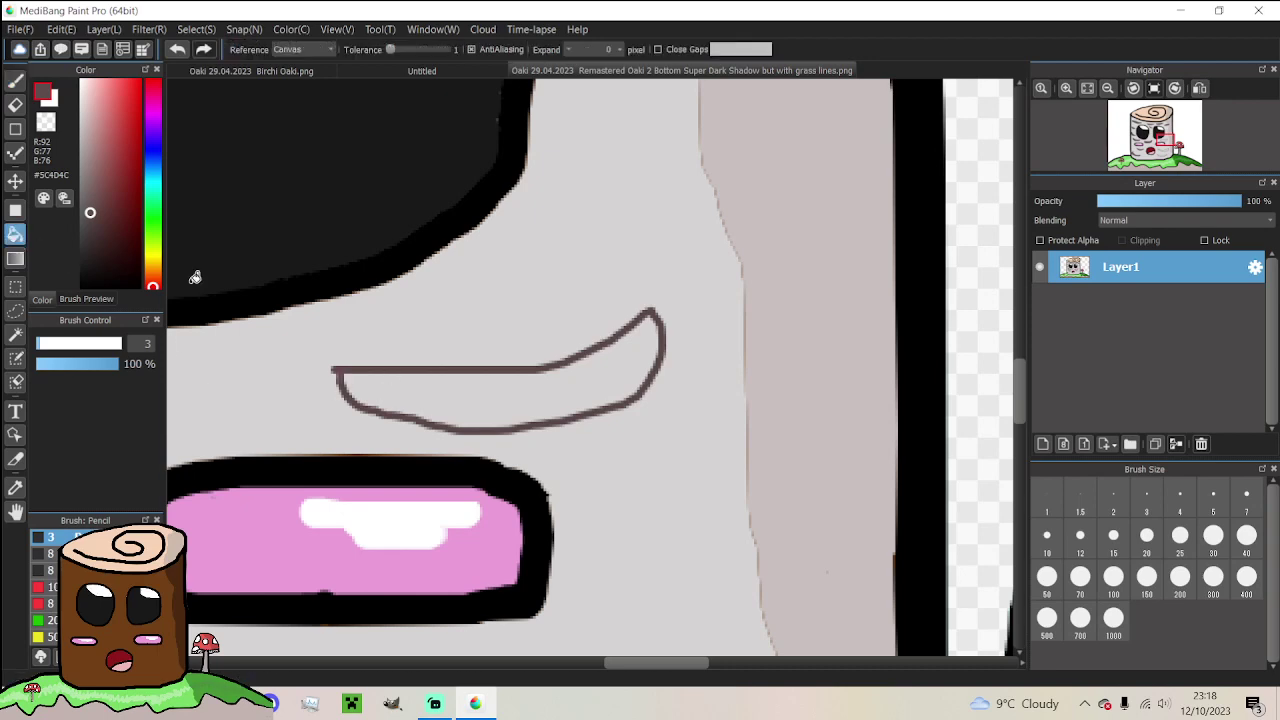
click(445, 382)
scroll(455, 390, down, 3)
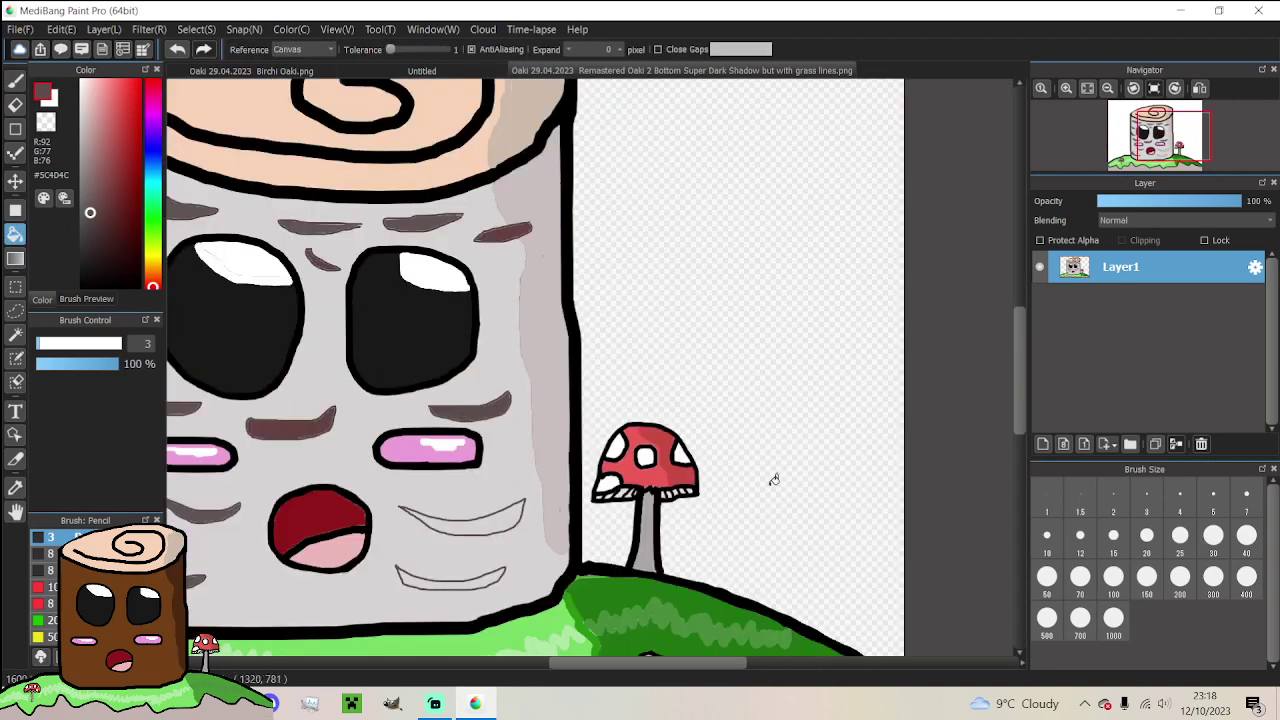
Bucket-fill the two outlined patches right of the mouth and the brown patch above the mouth with grey #696969
scroll(640, 319, down, 3)
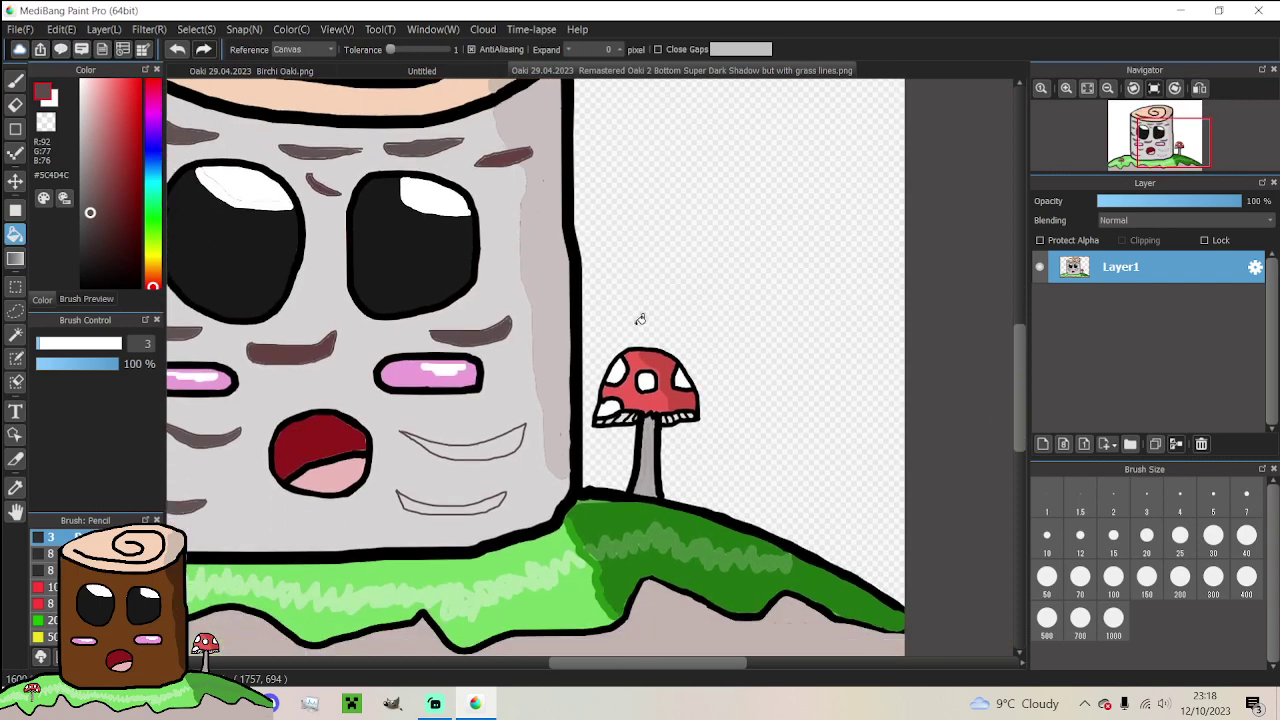
click(79, 204)
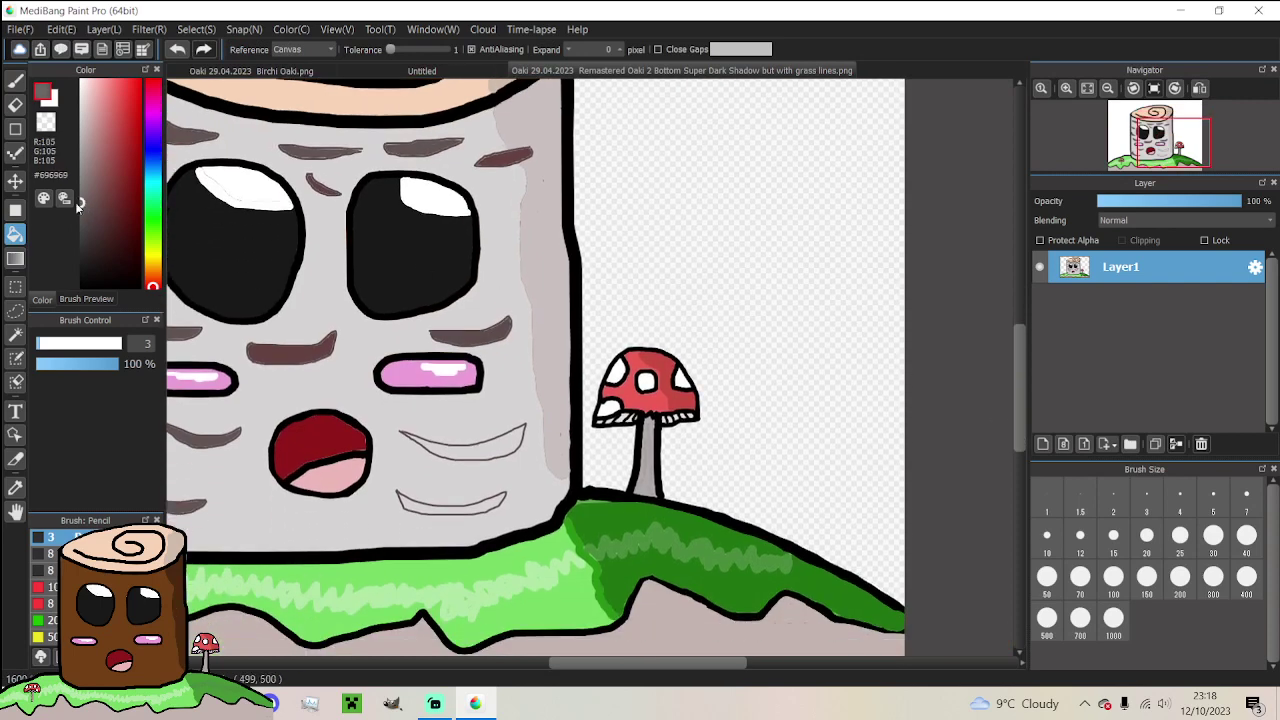
click(447, 443)
click(430, 502)
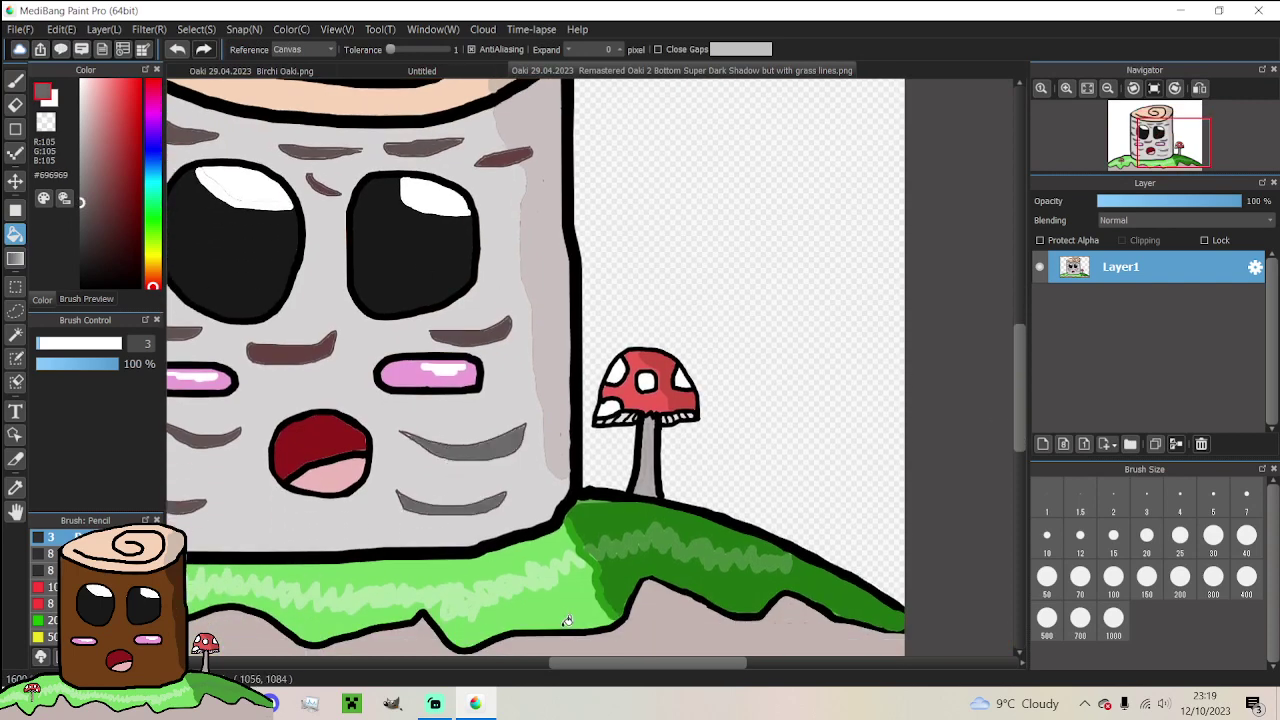
drag(575, 665, 520, 665)
scroll(496, 378, down, 4)
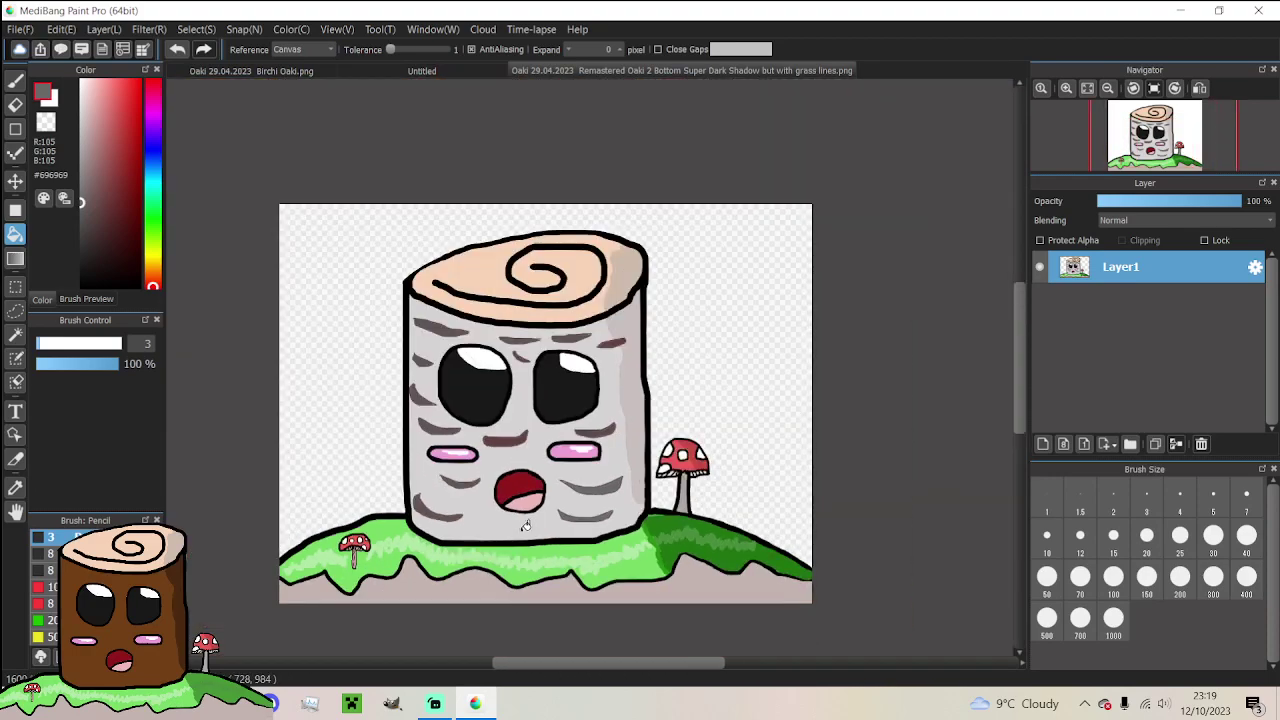
scroll(496, 378, up, 6)
click(496, 375)
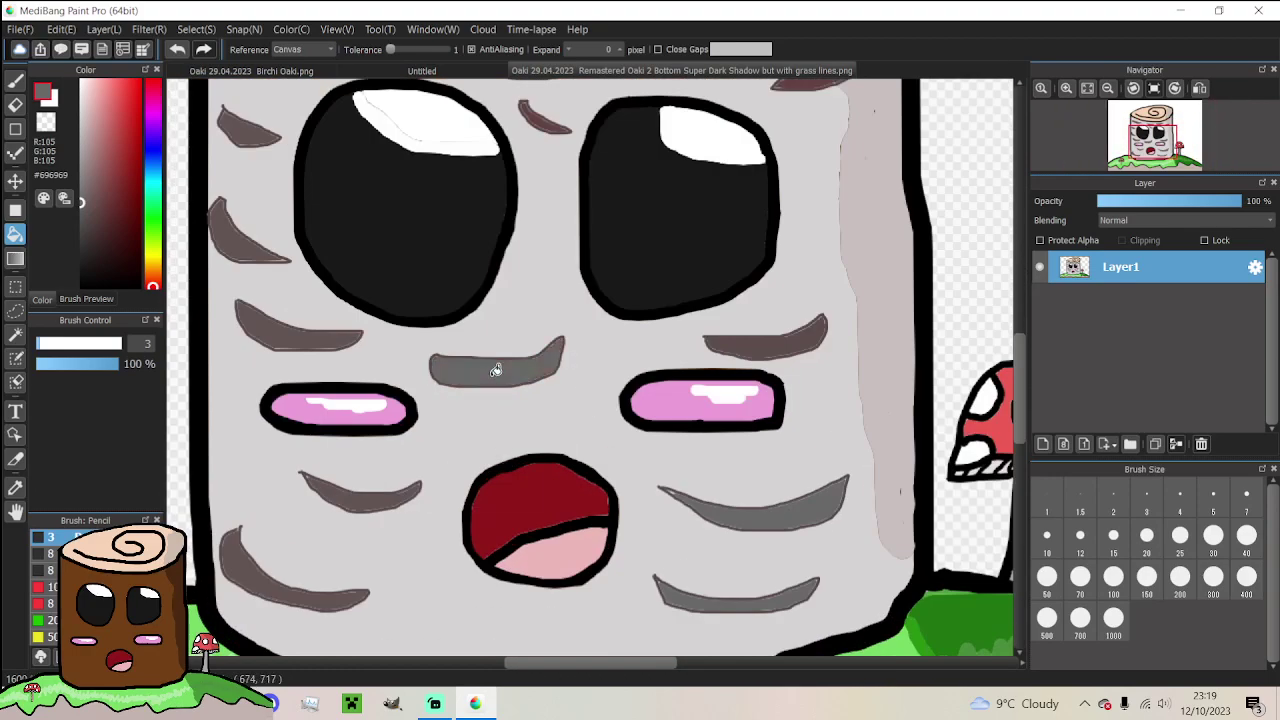
Outline a small curved bark patch just above the mouth with the size 3 pencil and fill it with #696969
key(b)
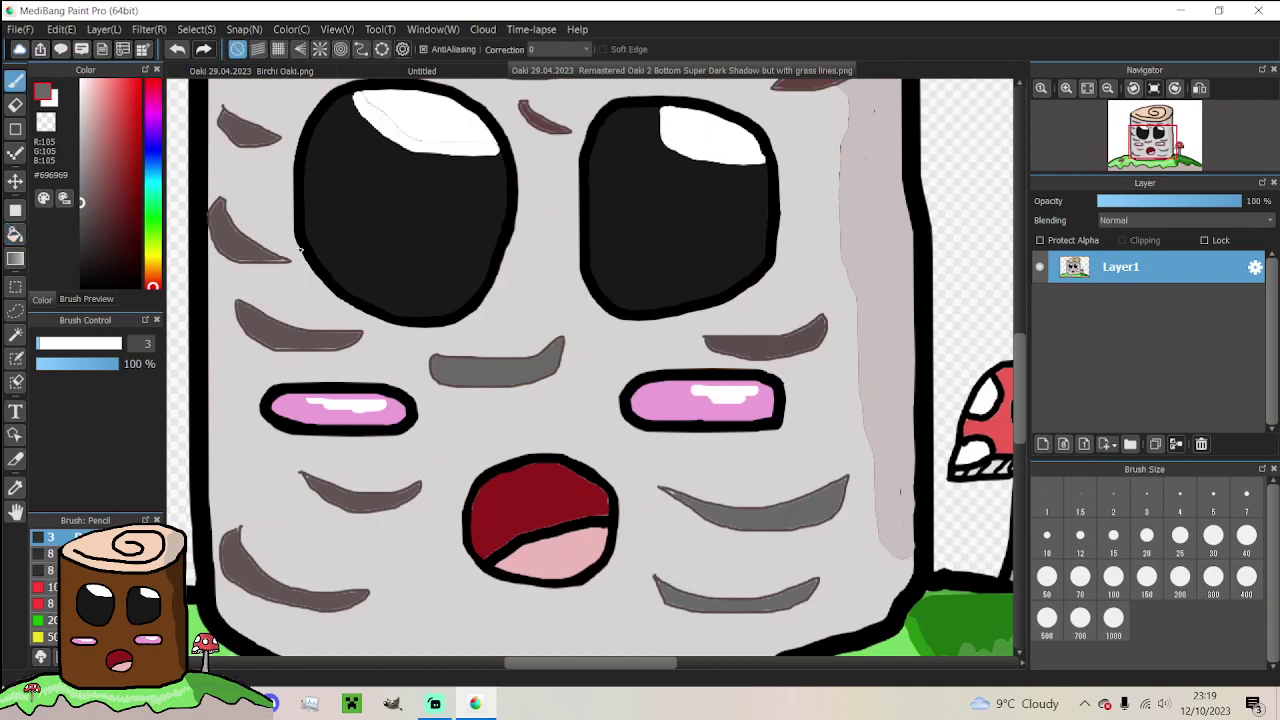
mouse_move(487, 403)
mouse_down()
mouse_move(578, 400)
mouse_move(583, 417)
mouse_move(502, 434)
mouse_up()
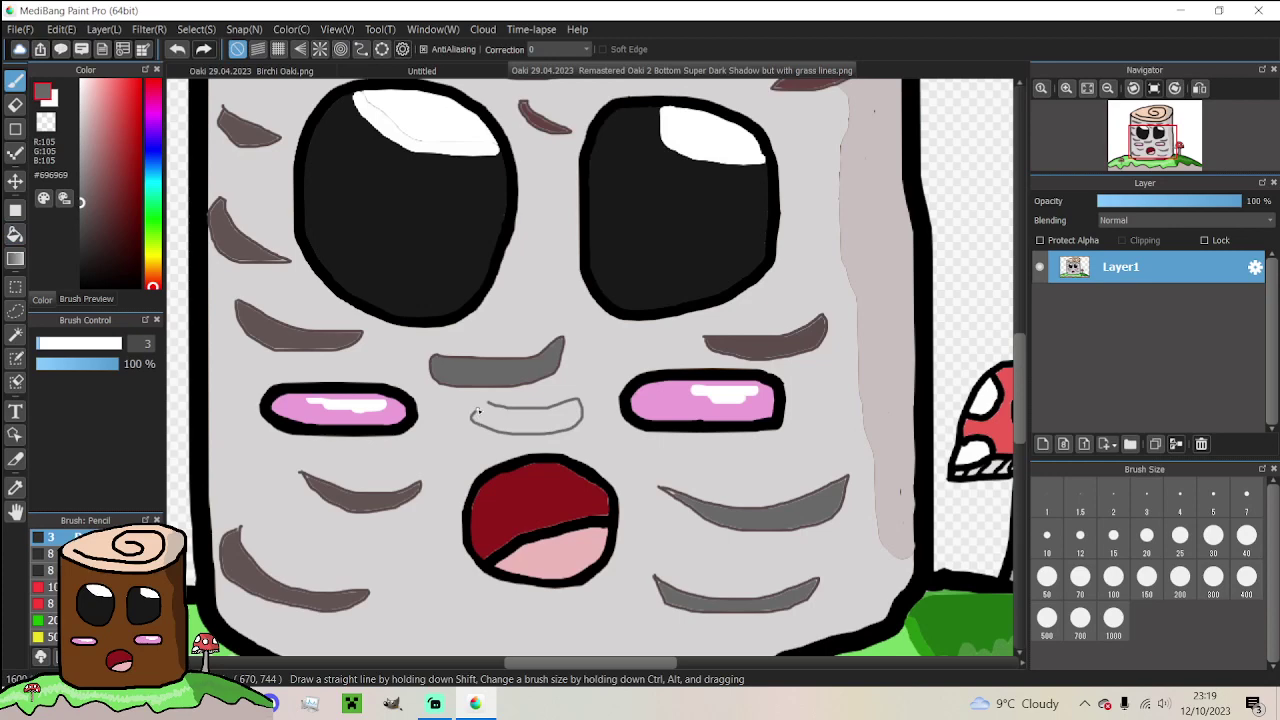
key(ctrl+z)
mouse_move(455, 393)
mouse_down()
mouse_move(543, 406)
mouse_move(485, 419)
mouse_up()
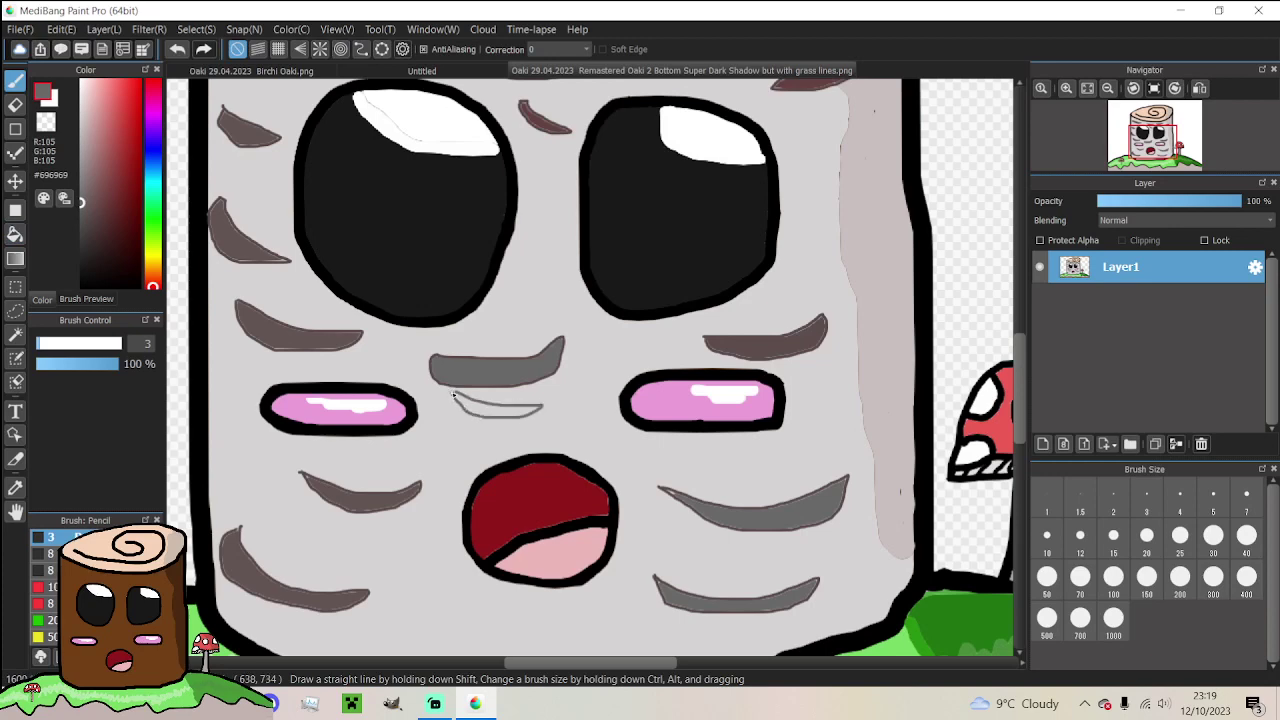
key(g)
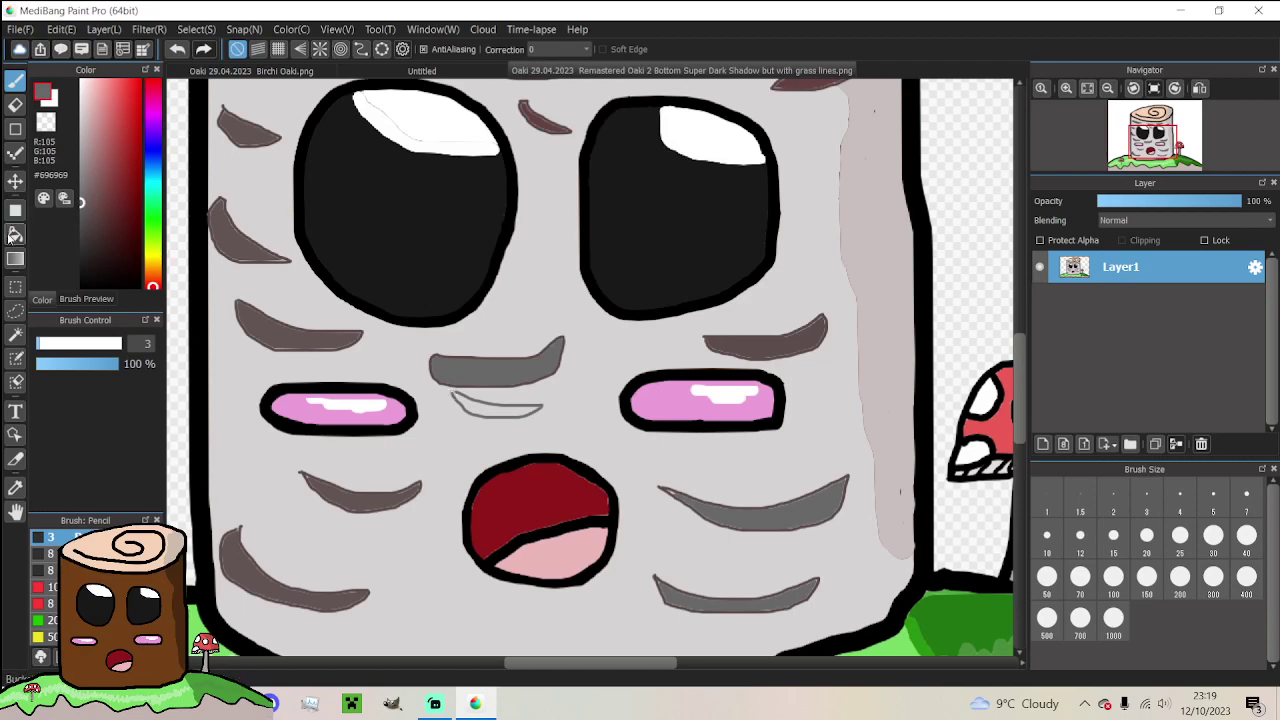
click(503, 405)
scroll(500, 405, down, 5)
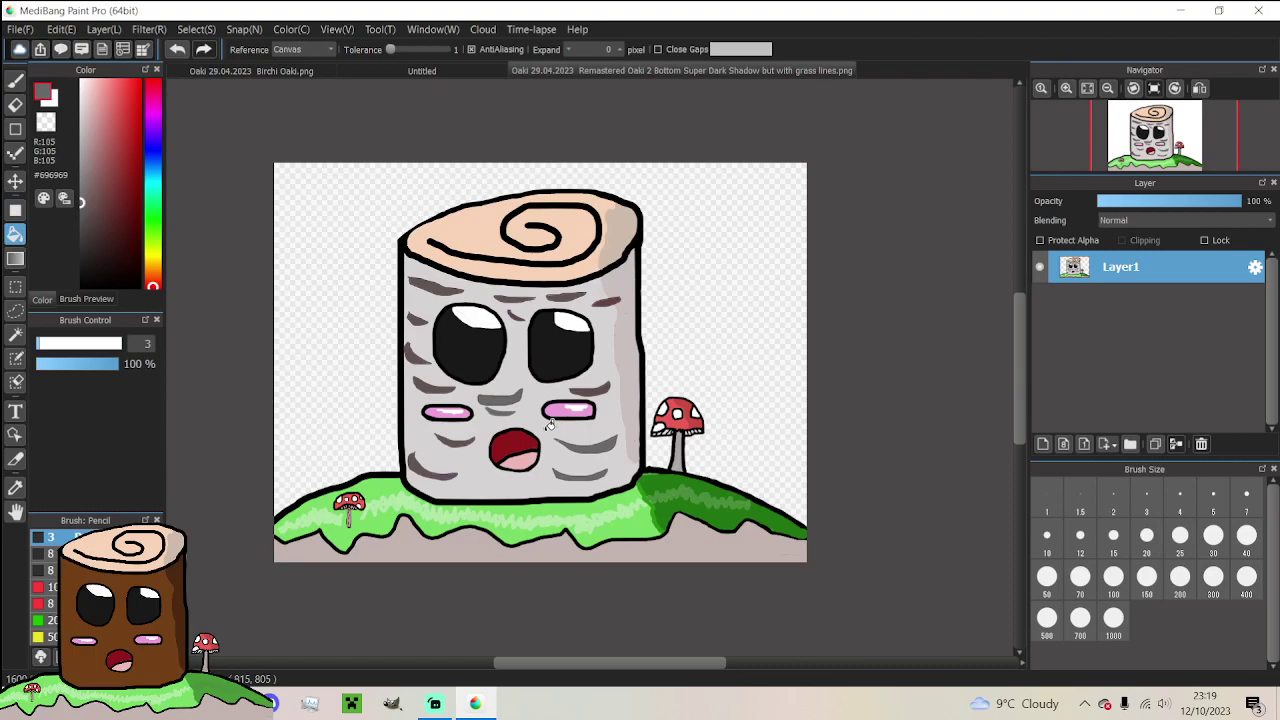
Outline a curved bark patch in #696969 beside the right eye, crossing the edge of the trunk's shadow
scroll(548, 425, up, 5)
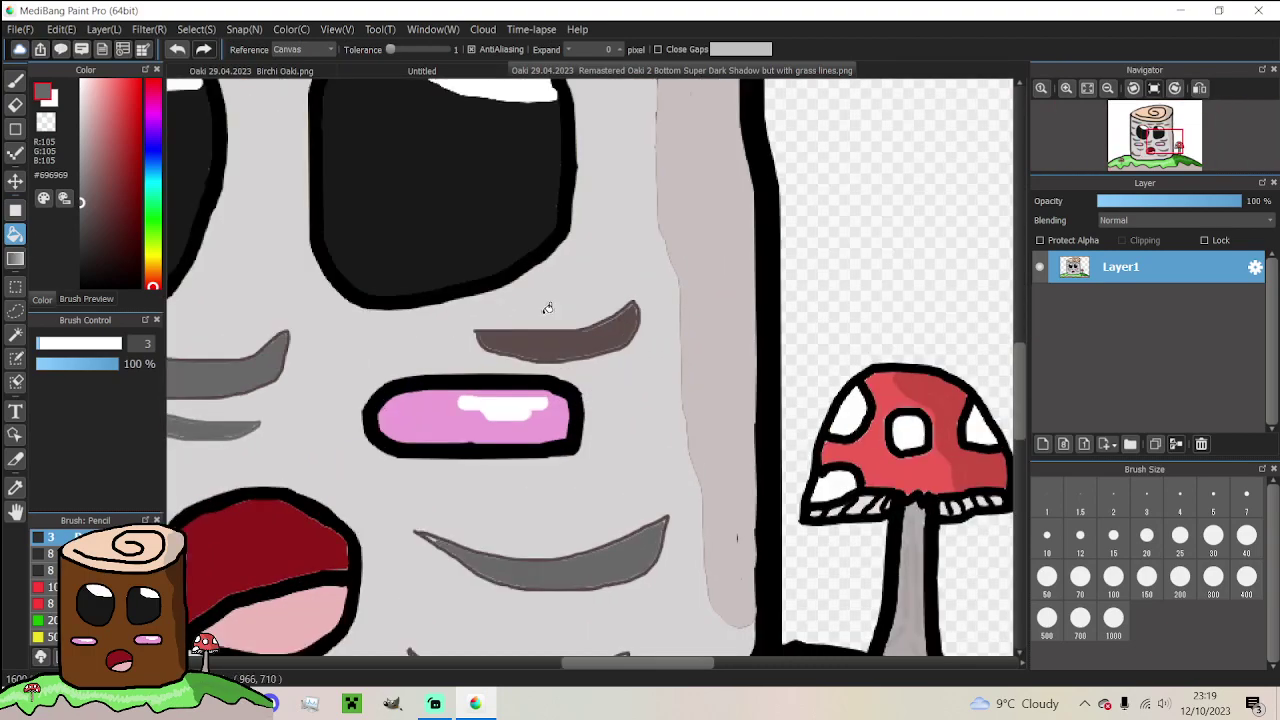
scroll(837, 305, up, 2)
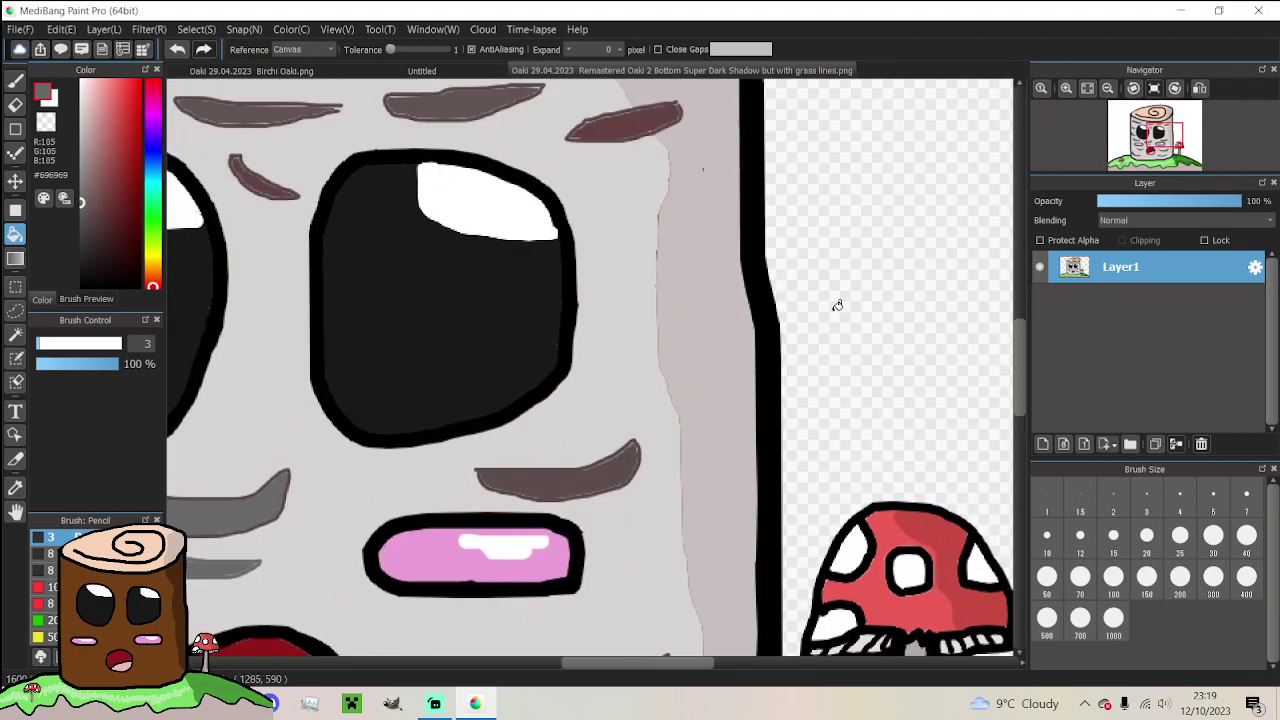
click(15, 80)
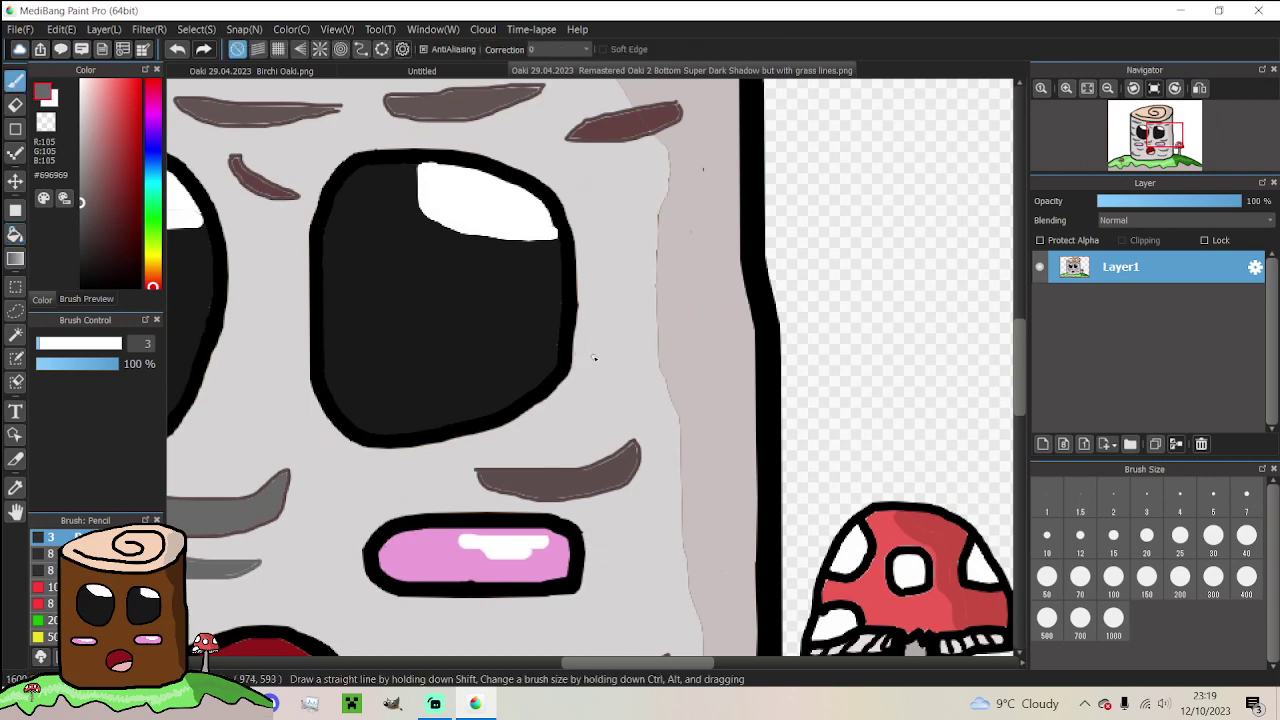
mouse_move(593, 358)
mouse_down()
mouse_move(671, 363)
mouse_move(713, 336)
mouse_move(694, 375)
mouse_move(654, 387)
mouse_move(590, 362)
mouse_up()
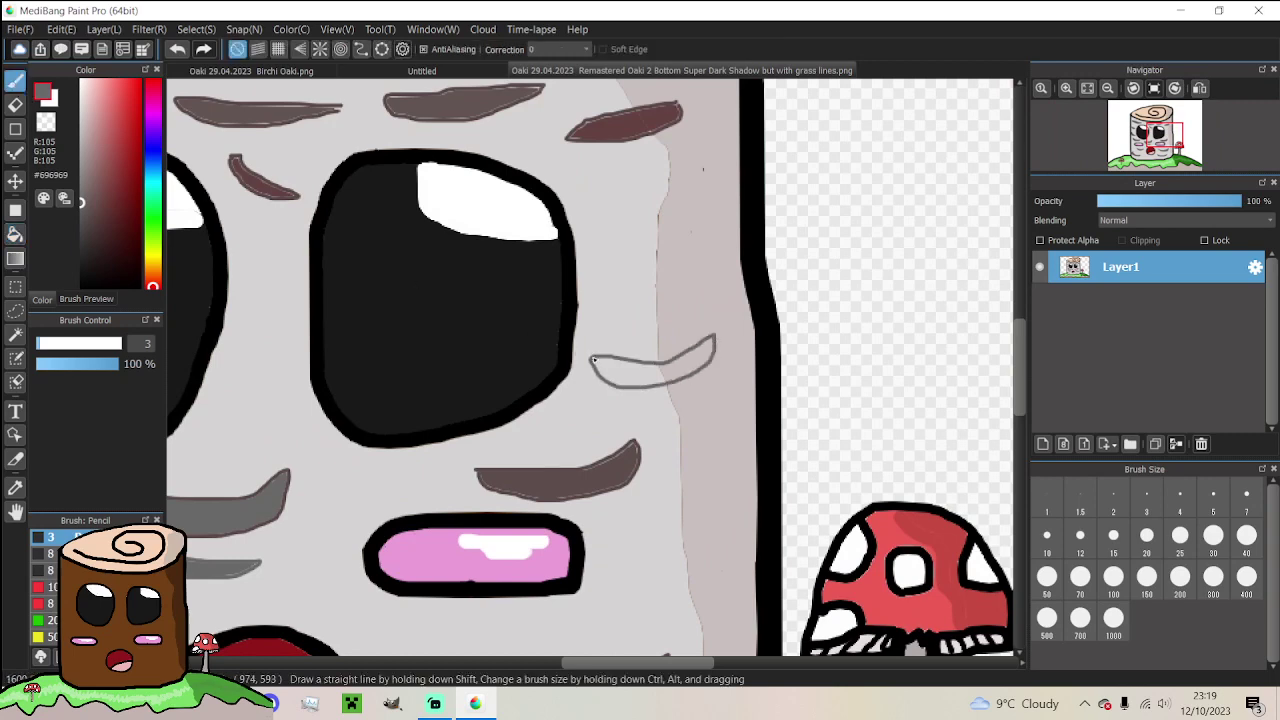
key(ctrl+0)
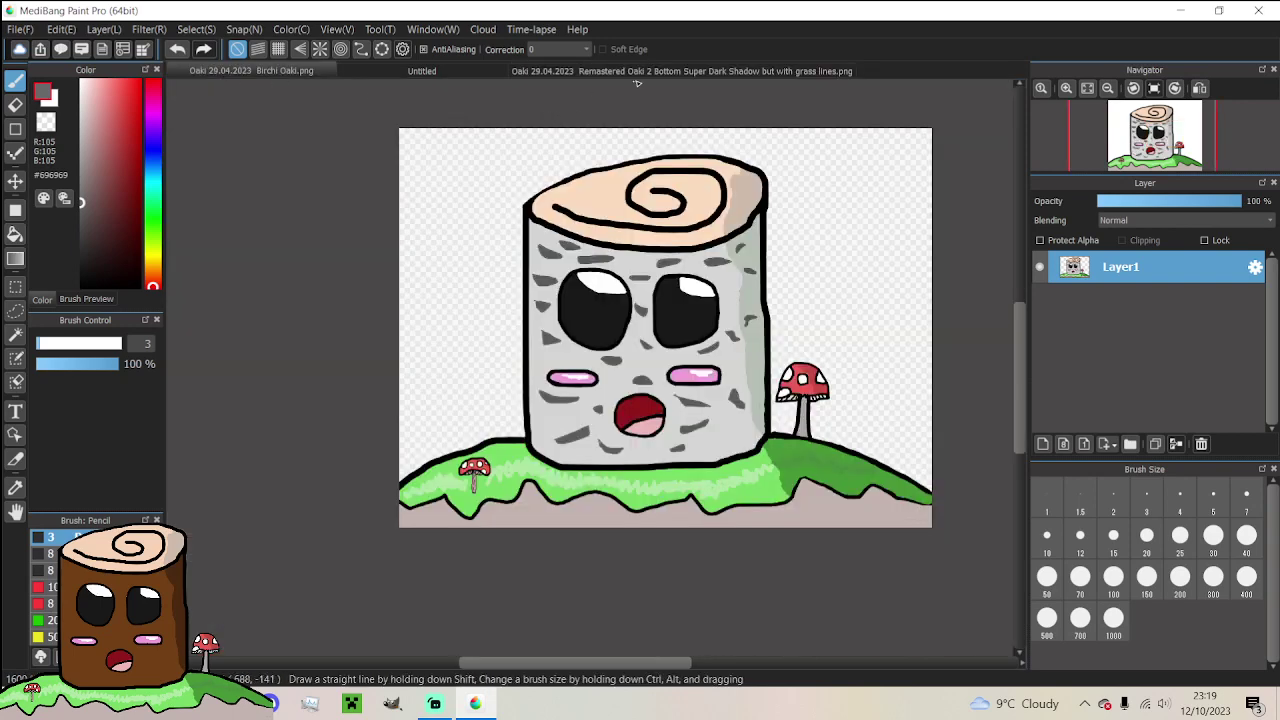
key(ctrl+alt+0)
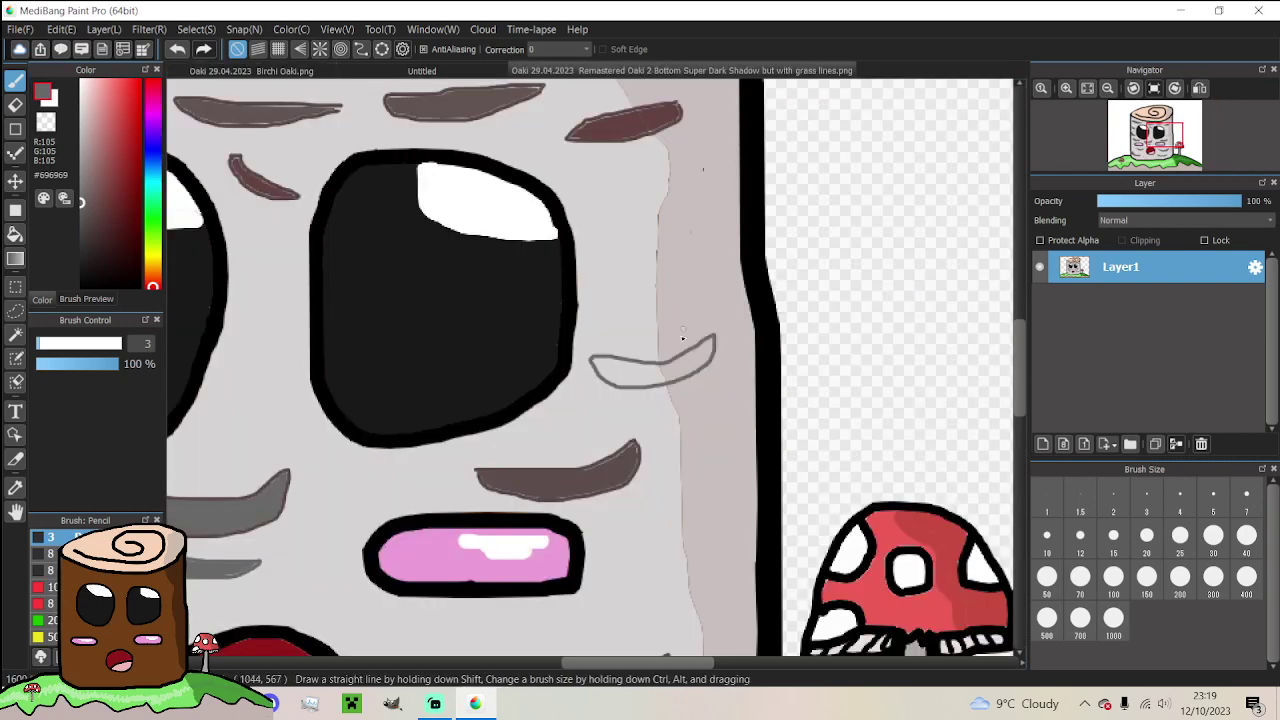
Bucket-fill both the light and the shadowed part of the patch beside the right eye with #696969
key(g)
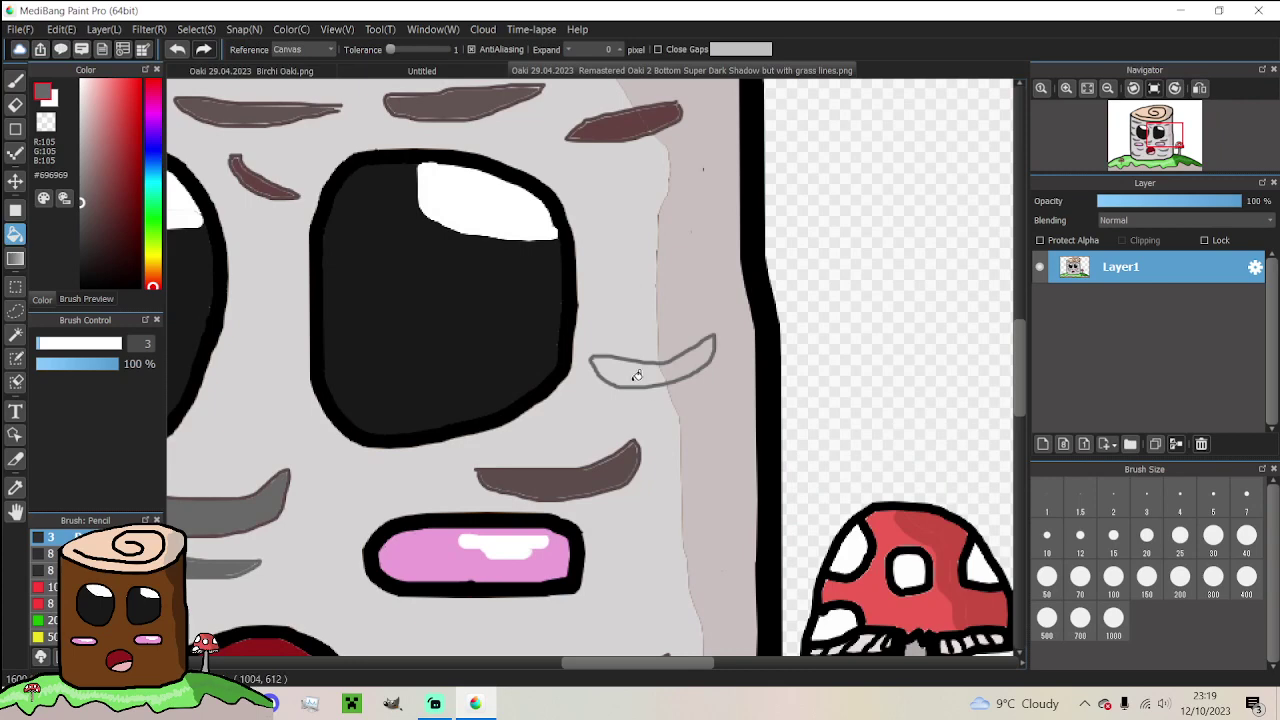
click(636, 375)
click(700, 352)
scroll(698, 356, down, 2)
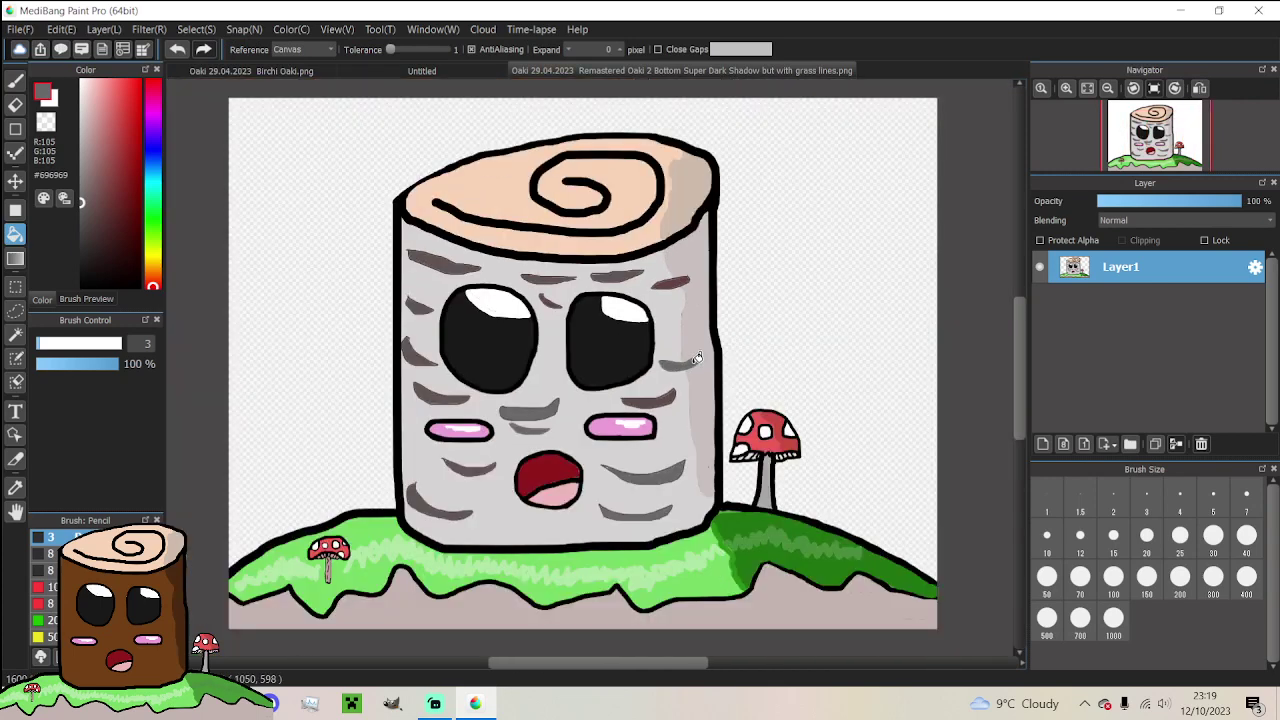
scroll(698, 358, down, 1)
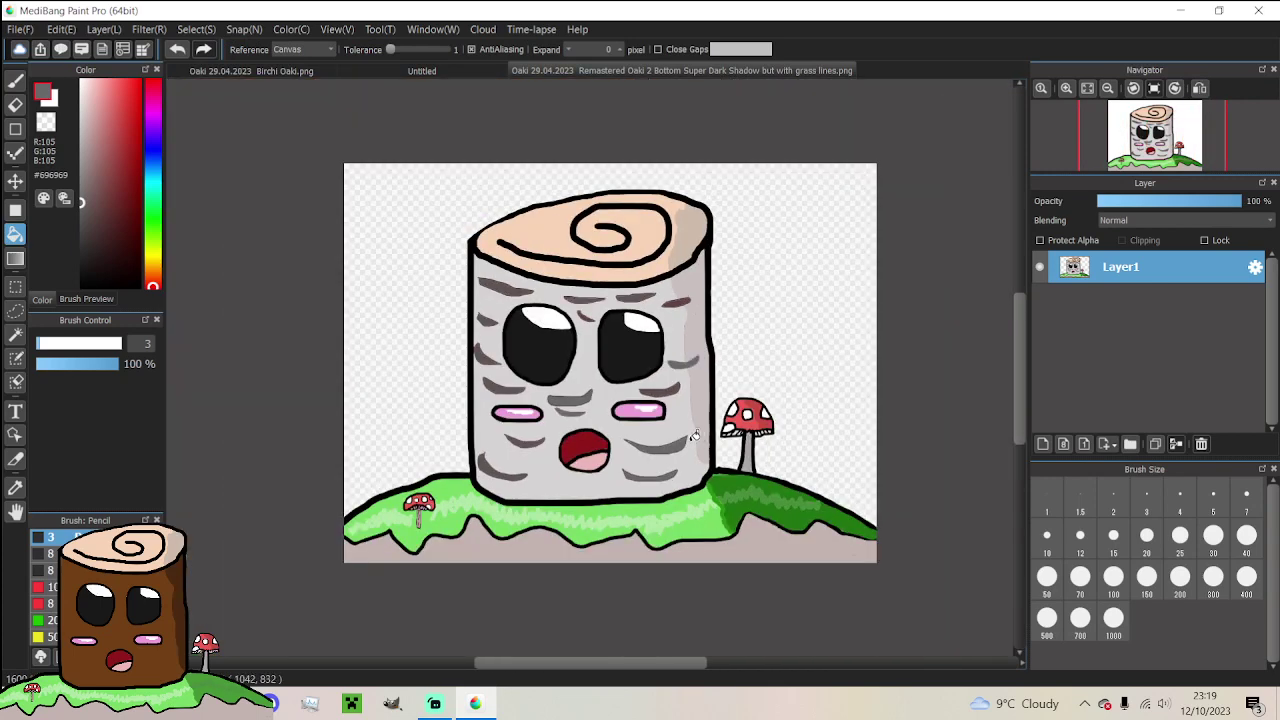